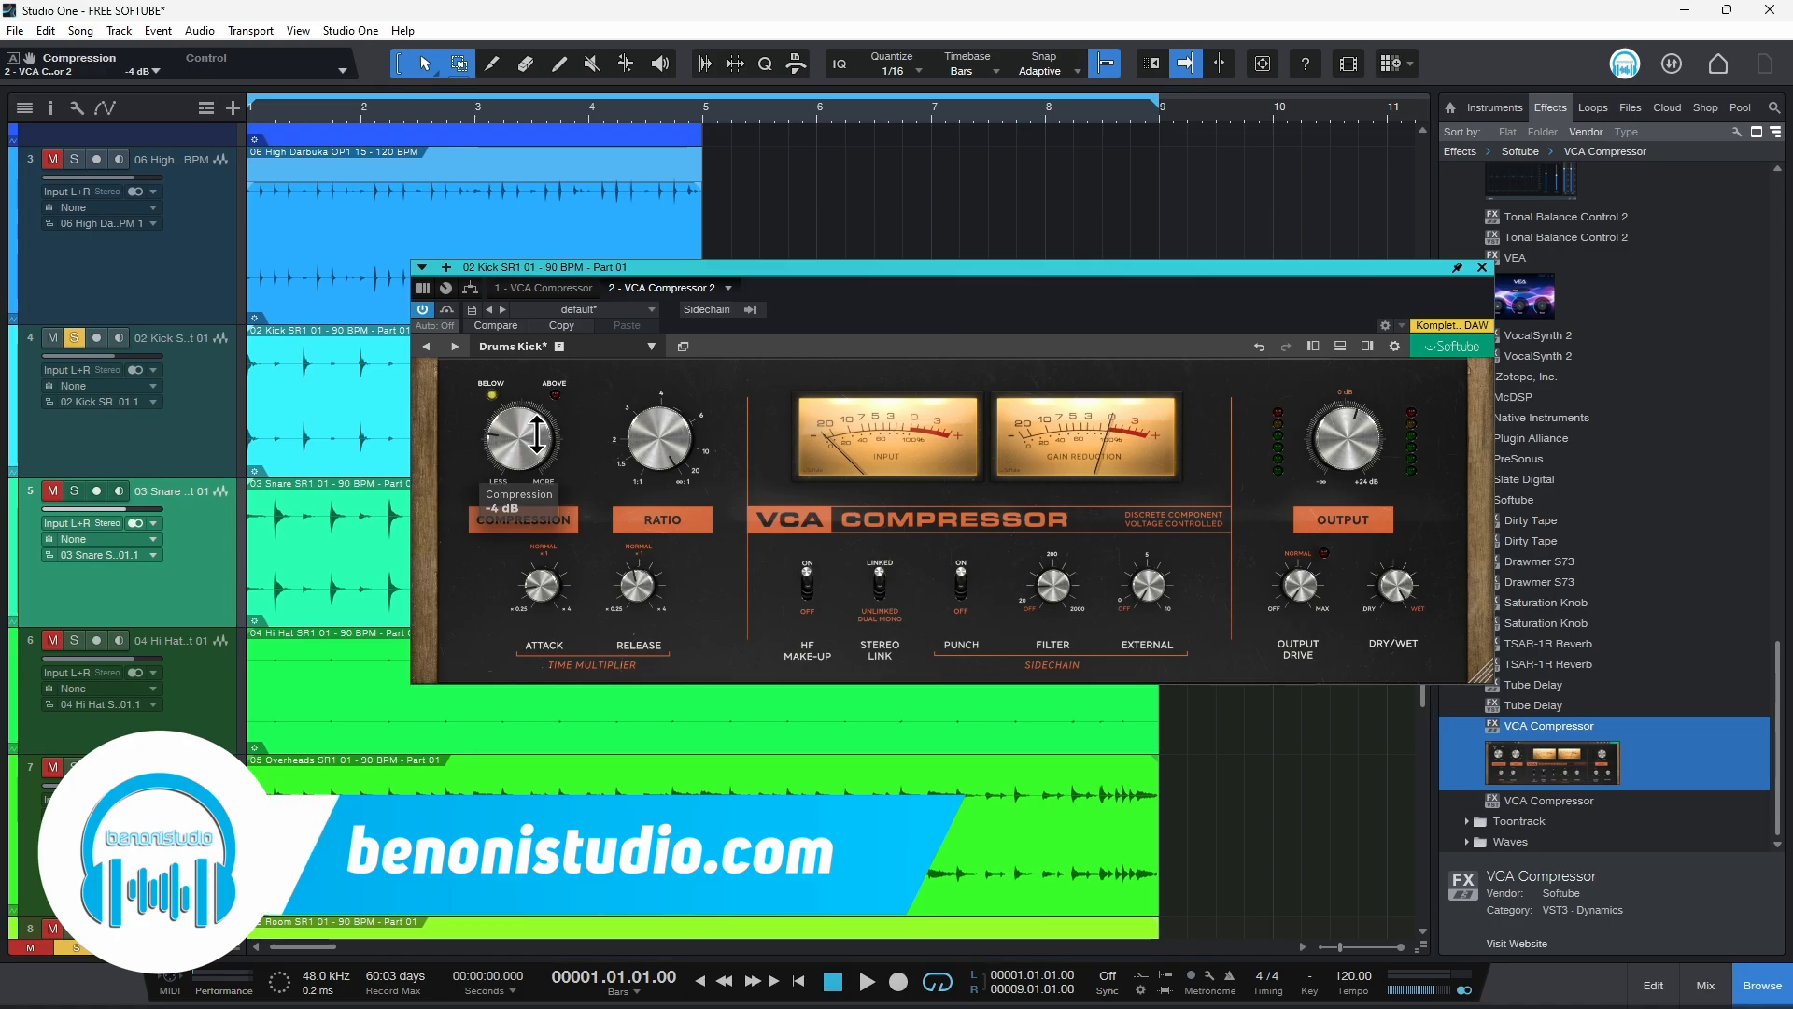
Step: Set the kick compressor's compression to about -7 dB and adjust the ratio knob
{"action": "mouse_move", "coordinate": [513, 415]}
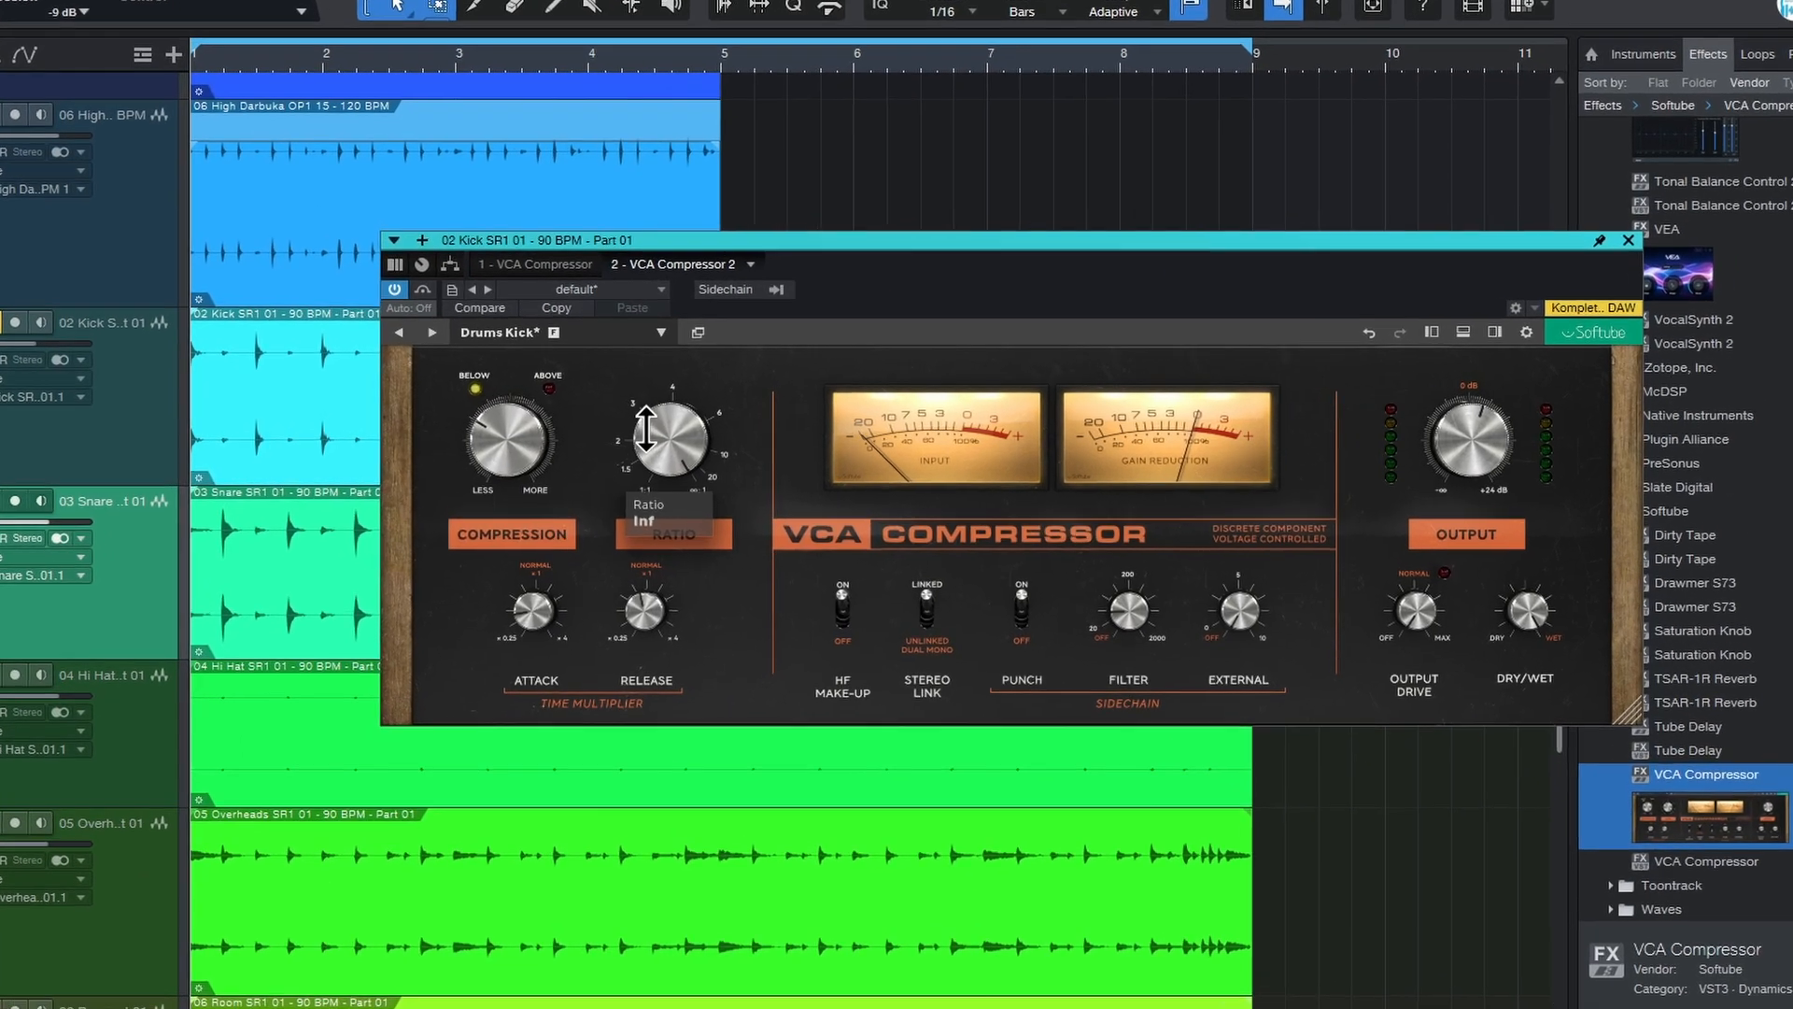
{"action": "left_click_drag", "start_coordinate": [649, 433], "coordinate": [692, 527]}
Step: Set the release time multiplier to about 0.87
{"action": "mouse_move", "coordinate": [478, 761]}
{"action": "left_click_drag", "start_coordinate": [681, 732], "coordinate": [681, 747]}
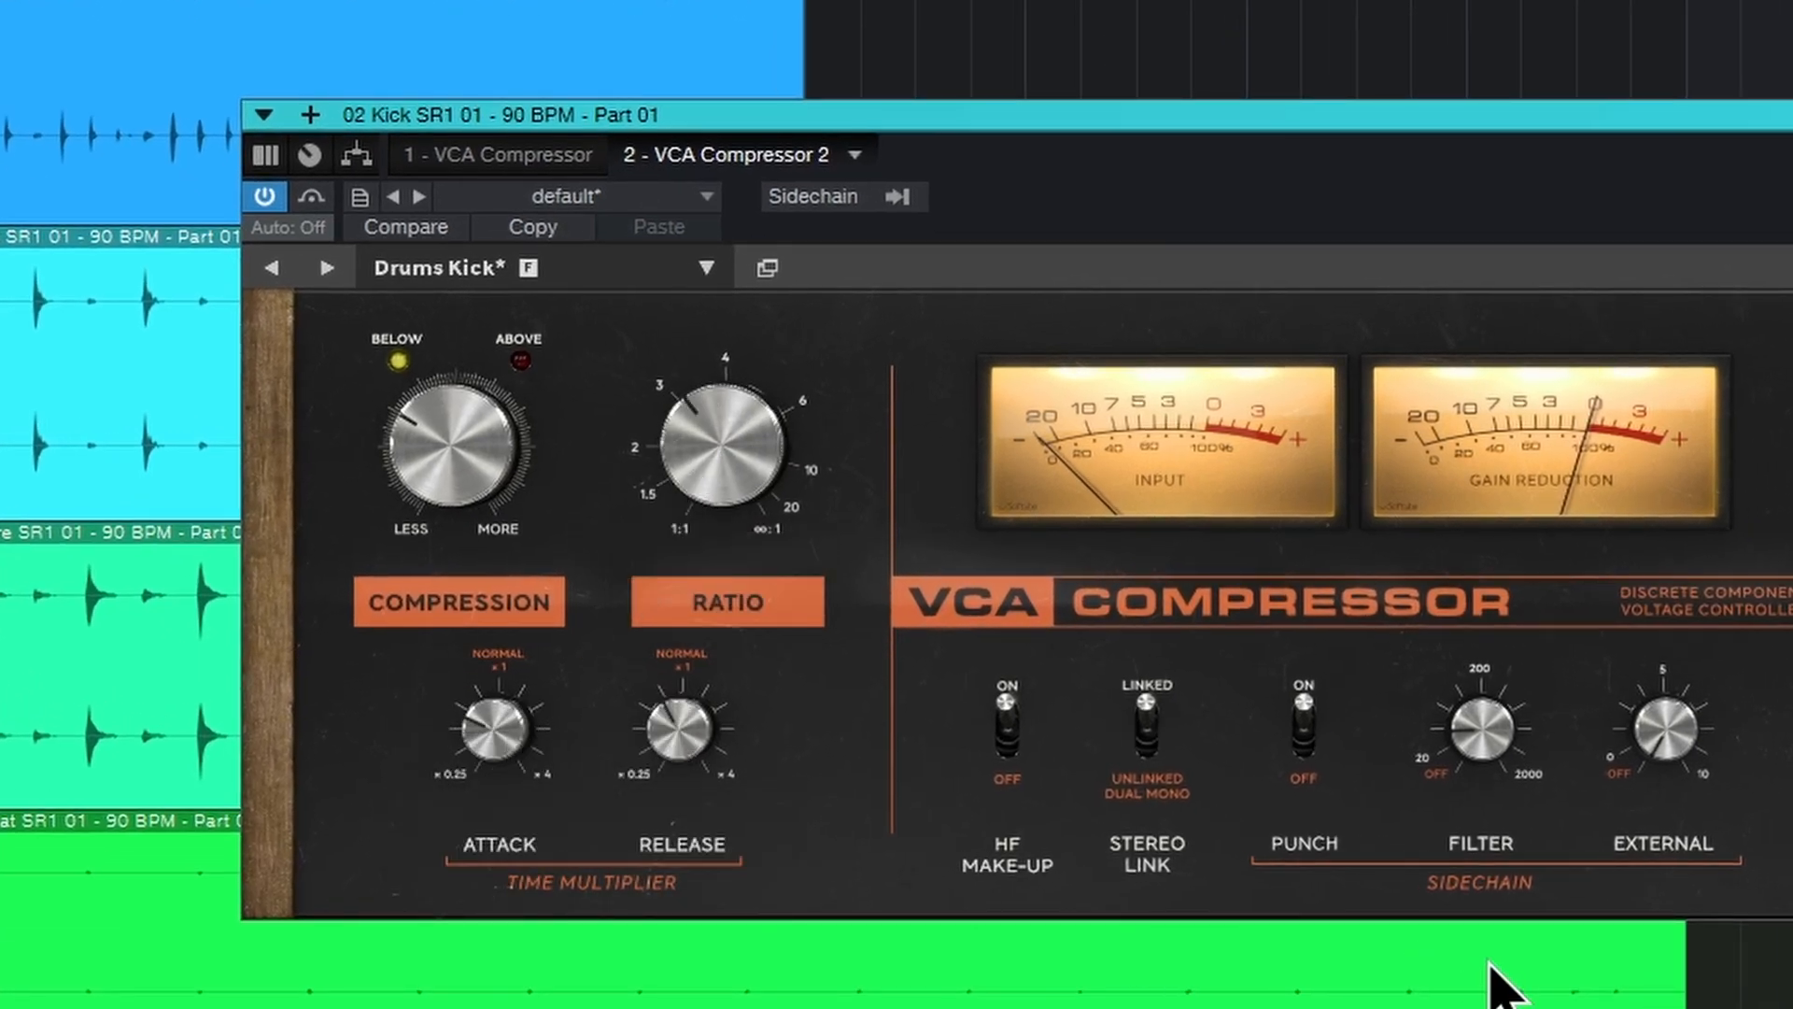
Step: Try toggling the HF Make-Up and Stereo Link switches on and off
{"action": "left_click", "coordinate": [1007, 724]}
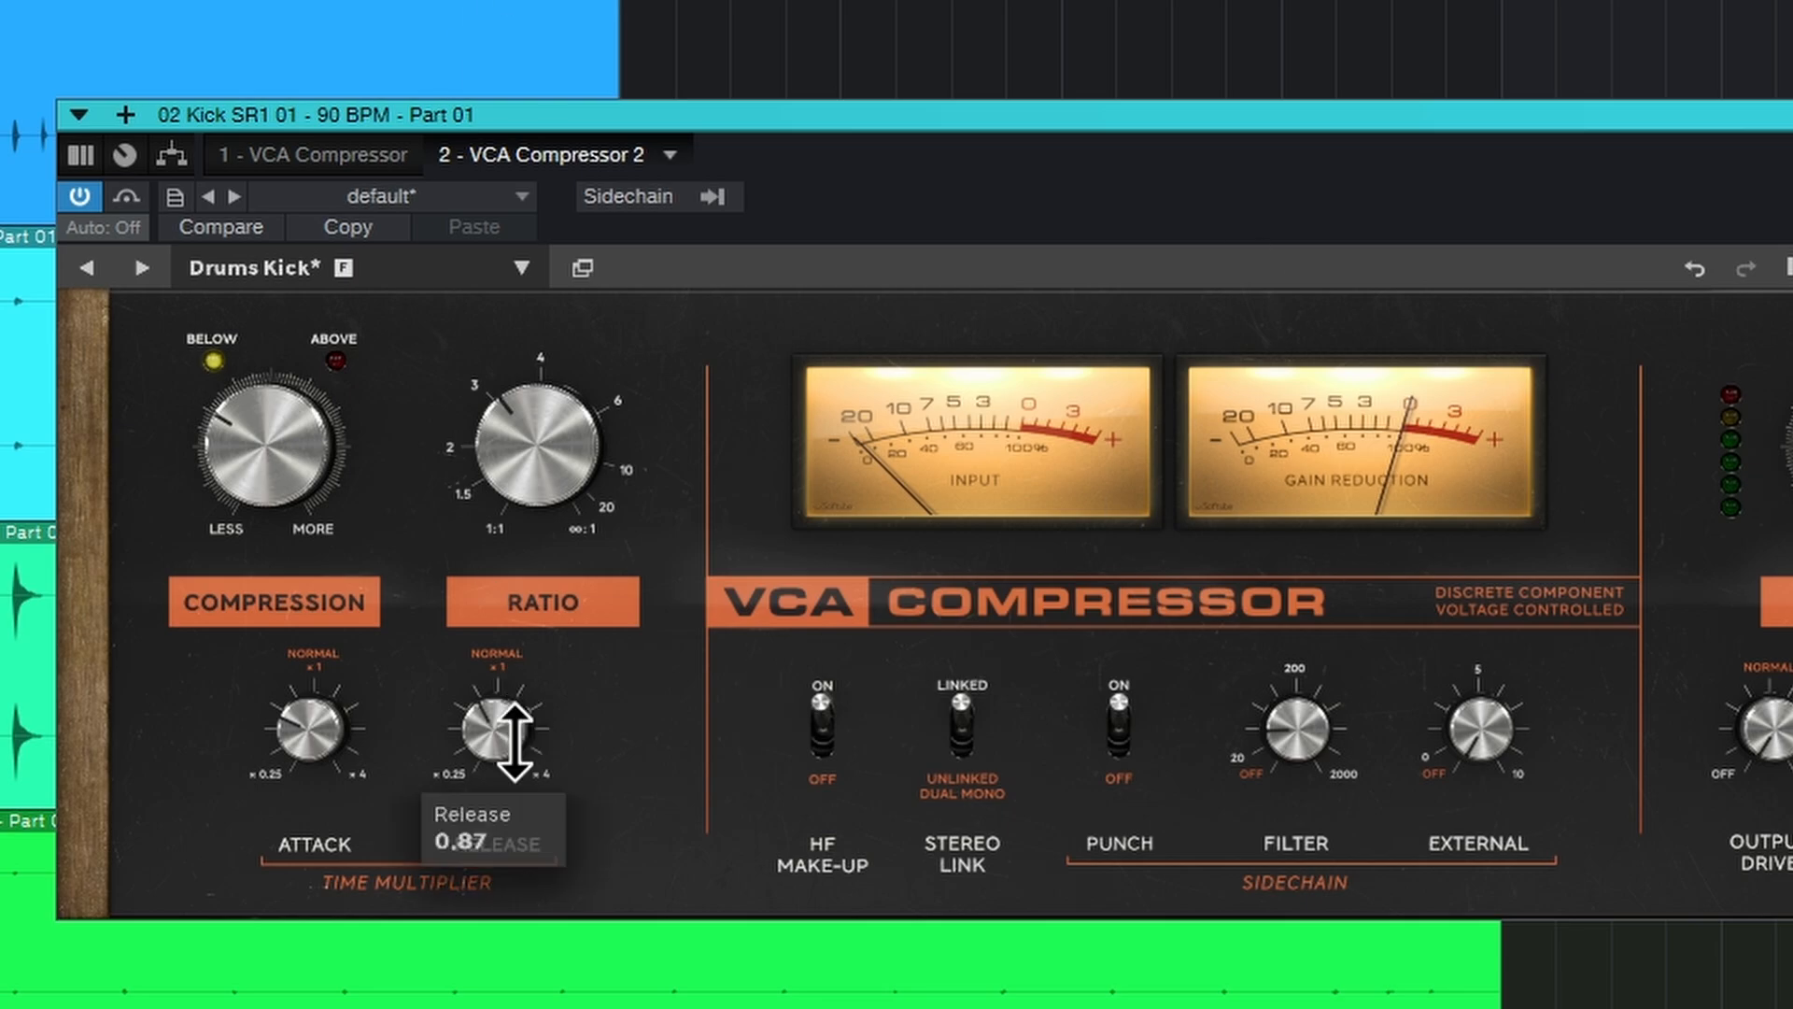
{"action": "left_click", "coordinate": [822, 724]}
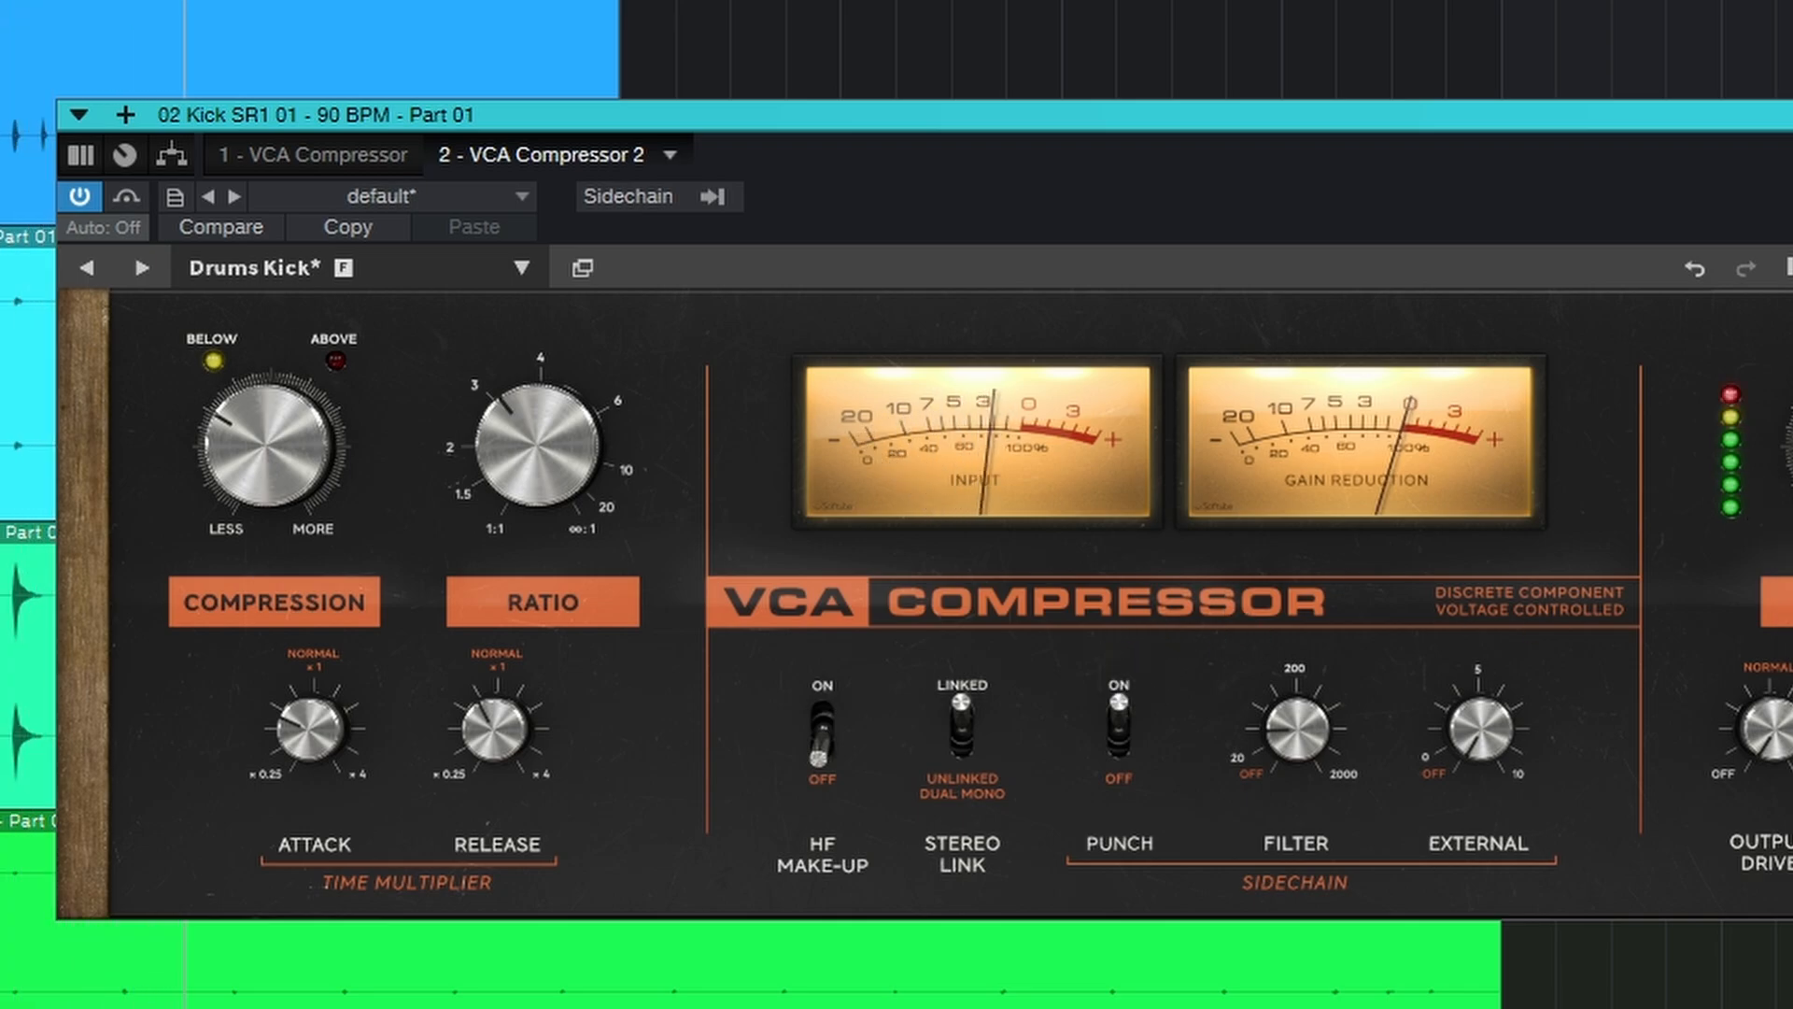
{"action": "left_click", "coordinate": [822, 738]}
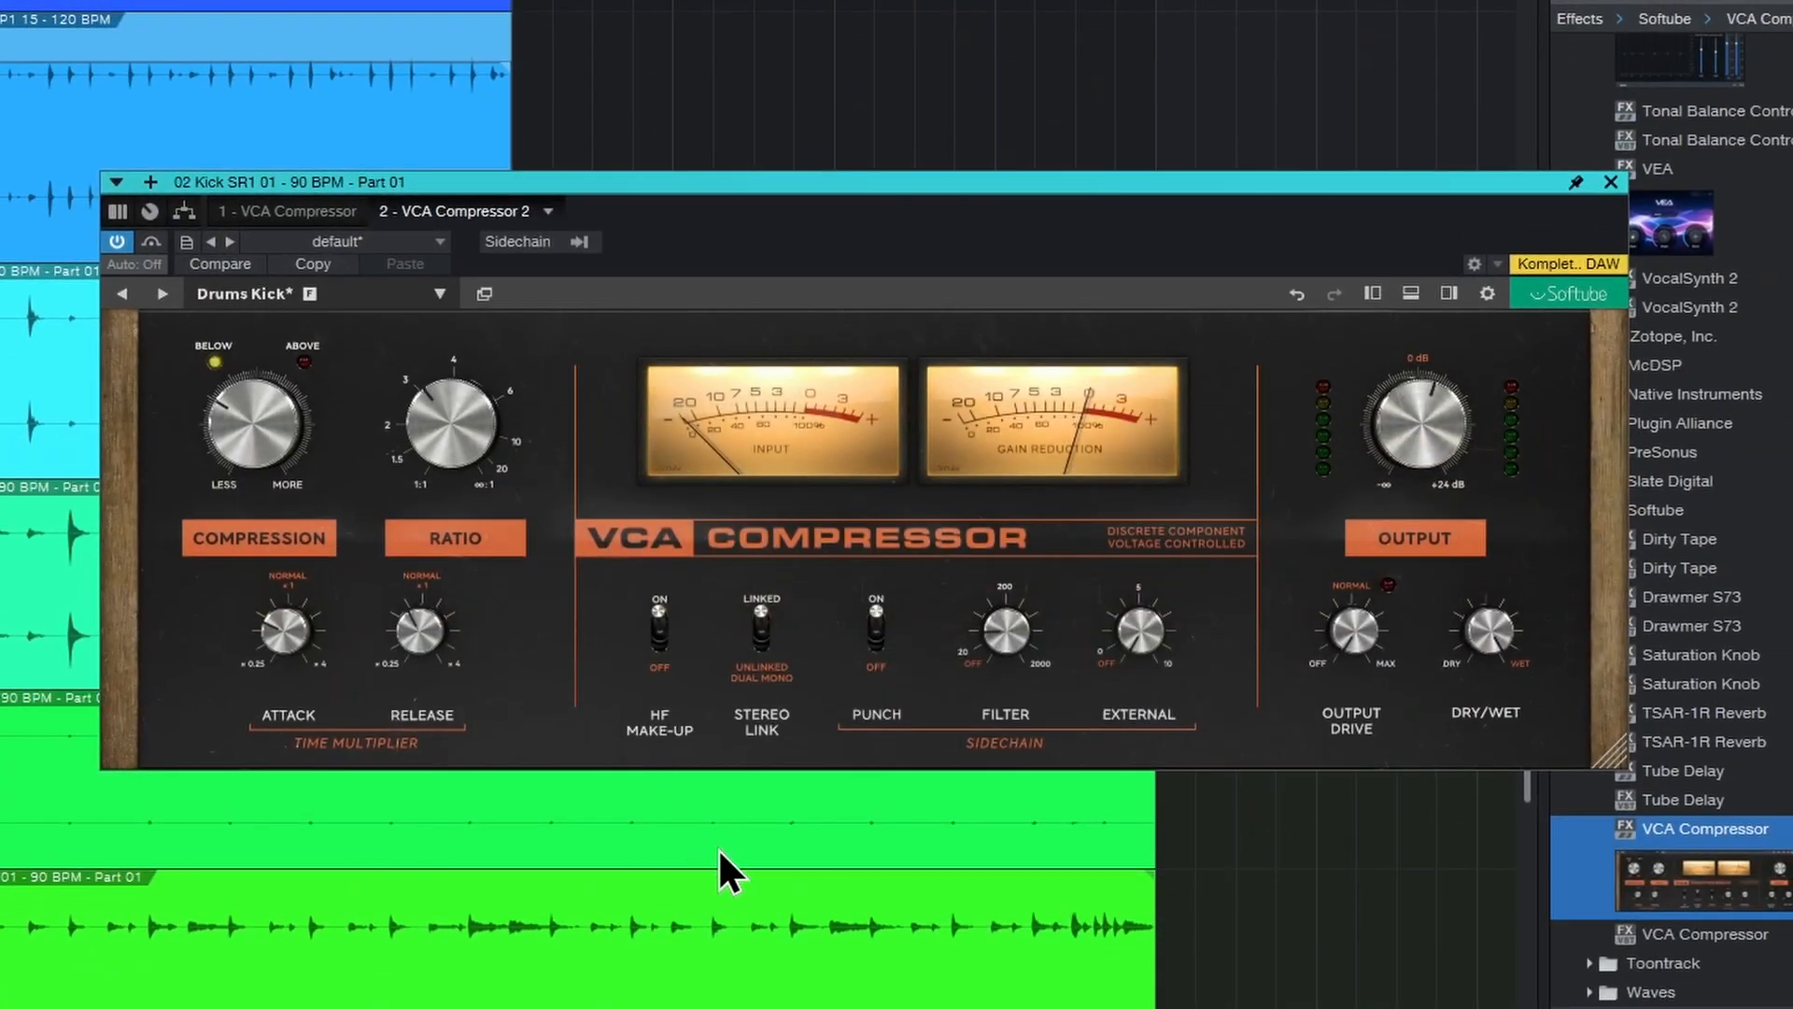
{"action": "left_click", "coordinate": [761, 627]}
{"action": "left_click", "coordinate": [761, 626]}
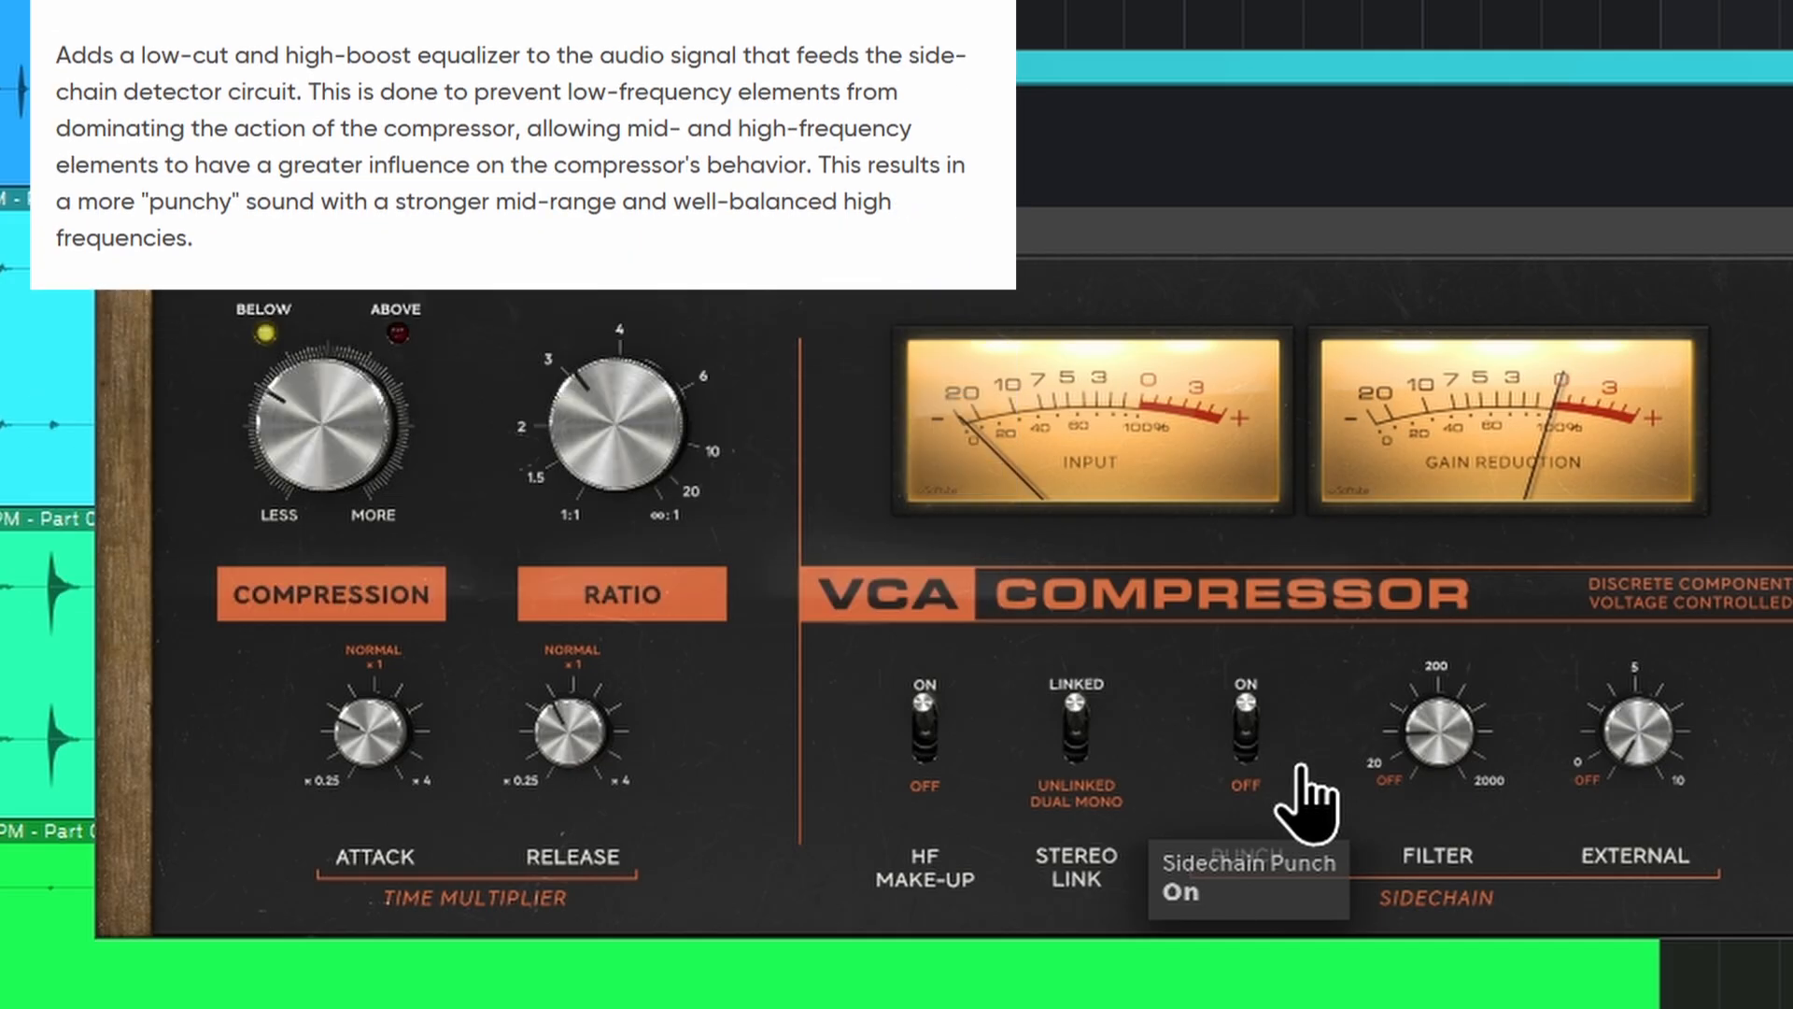
Step: Switch on sidechain Punch and set the sidechain filter to about 63 Hz
{"action": "left_click", "coordinate": [1253, 738]}
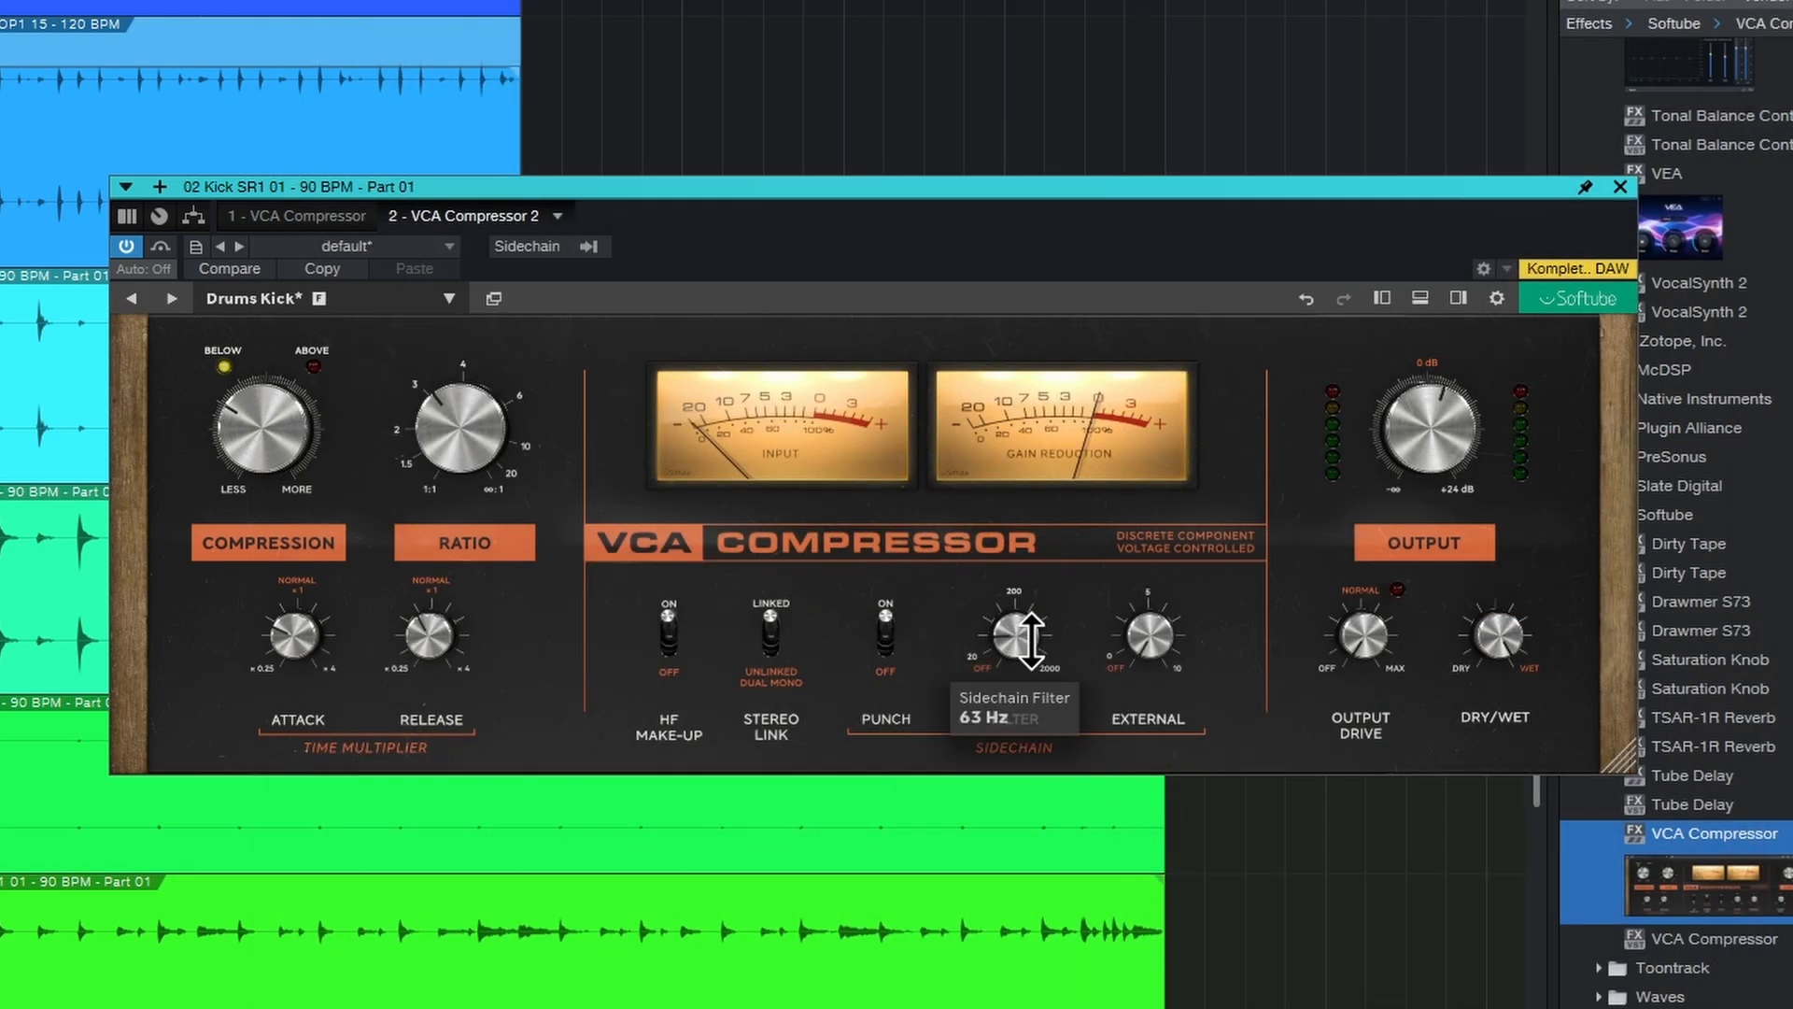
{"action": "left_click_drag", "start_coordinate": [1060, 586], "coordinate": [1027, 551]}
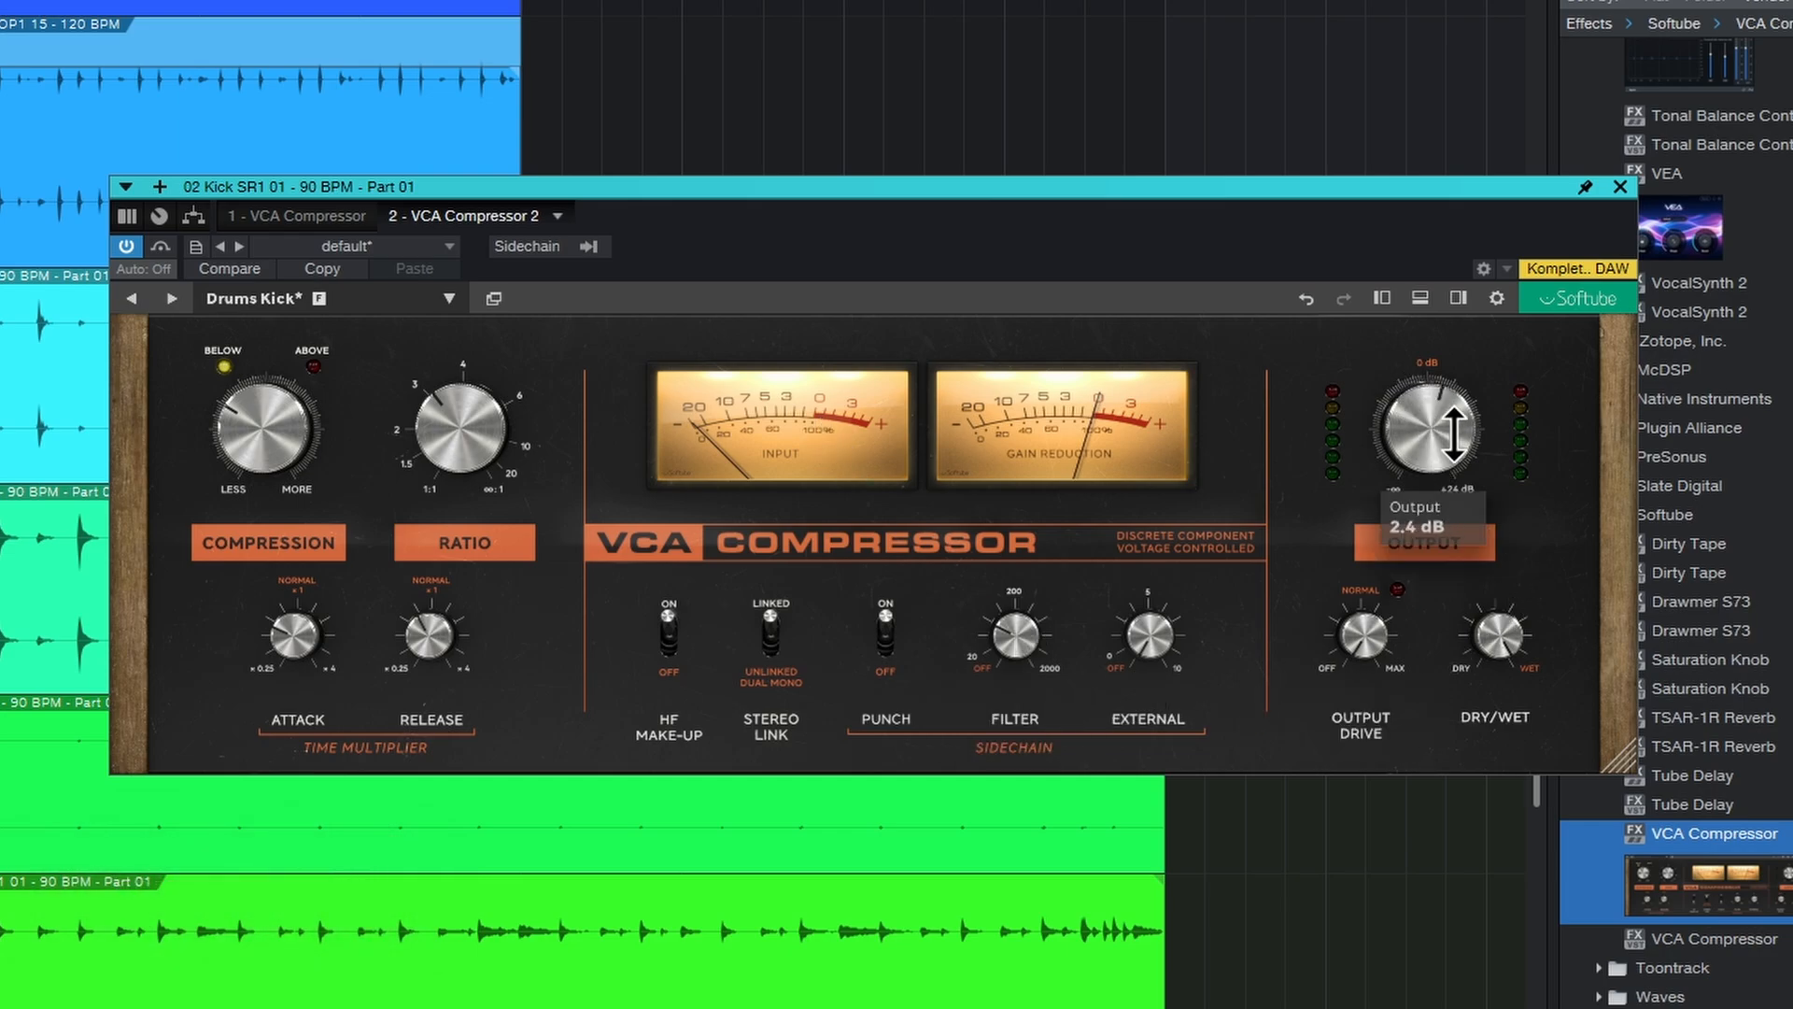
Step: Raise the output level to about 2.4 dB and adjust the output drive
{"action": "left_click_drag", "start_coordinate": [1446, 439], "coordinate": [1447, 421]}
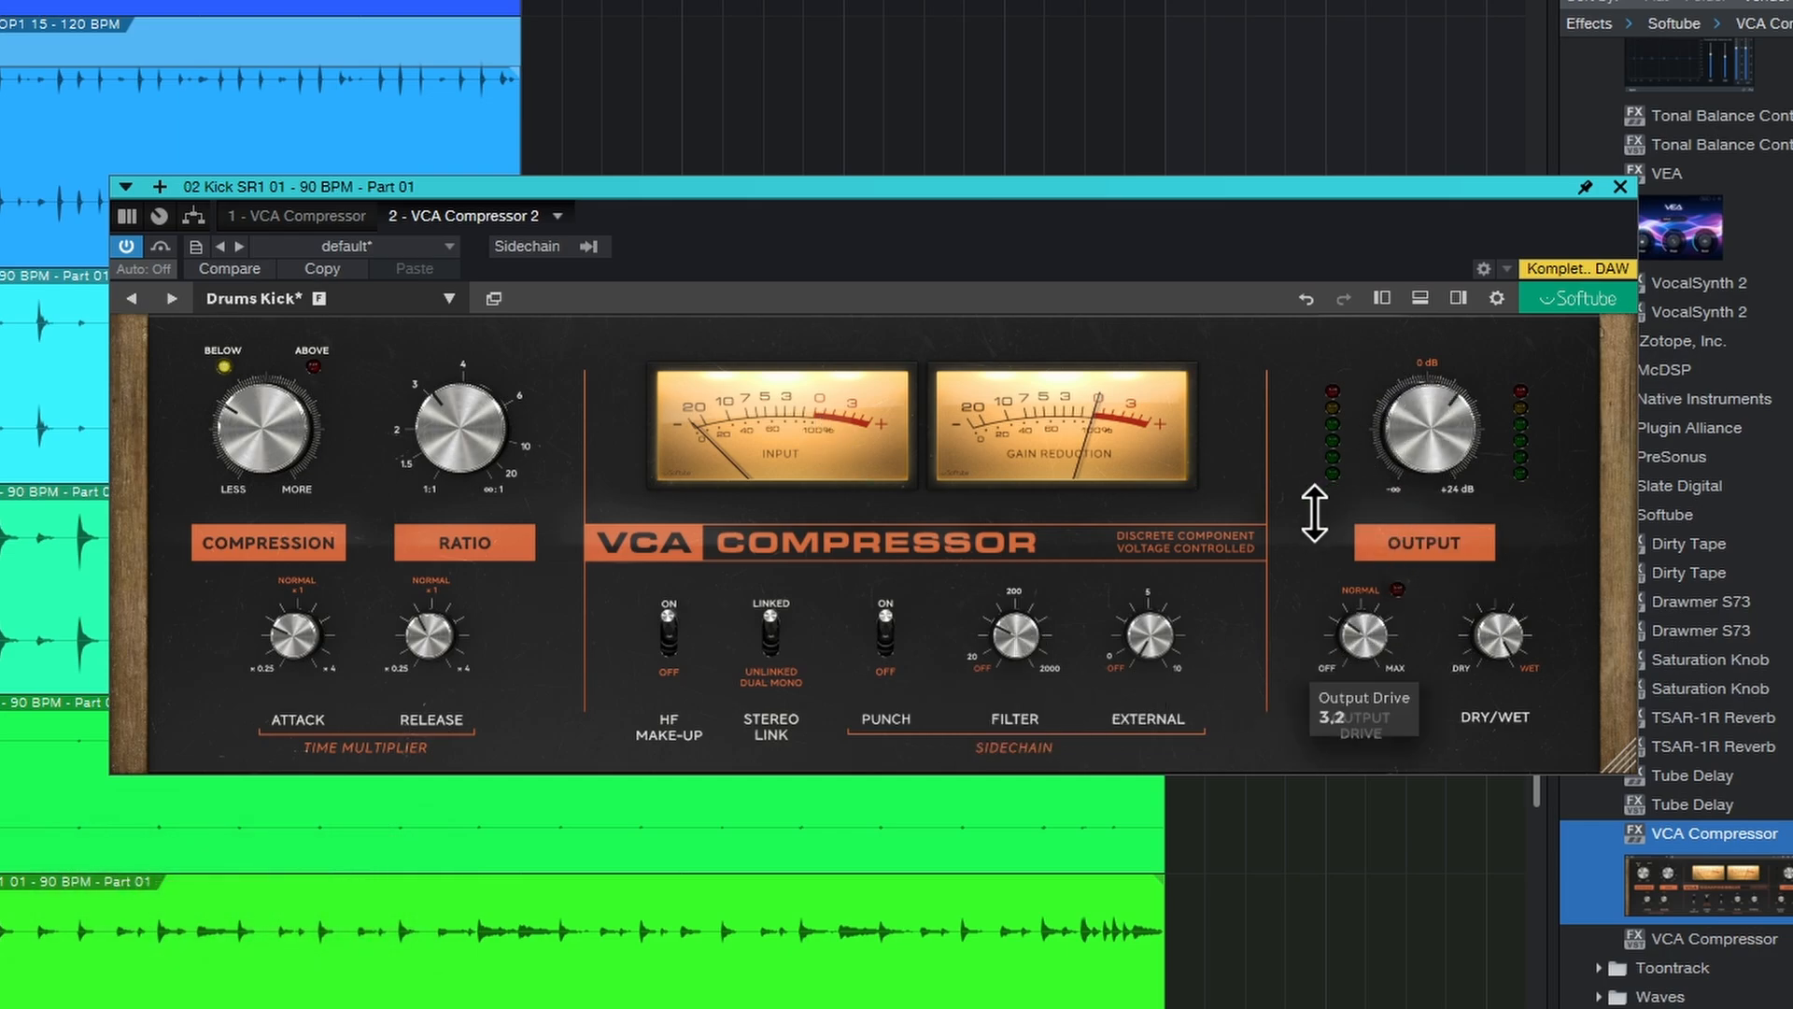
{"action": "left_click_drag", "start_coordinate": [1489, 689], "coordinate": [1493, 745]}
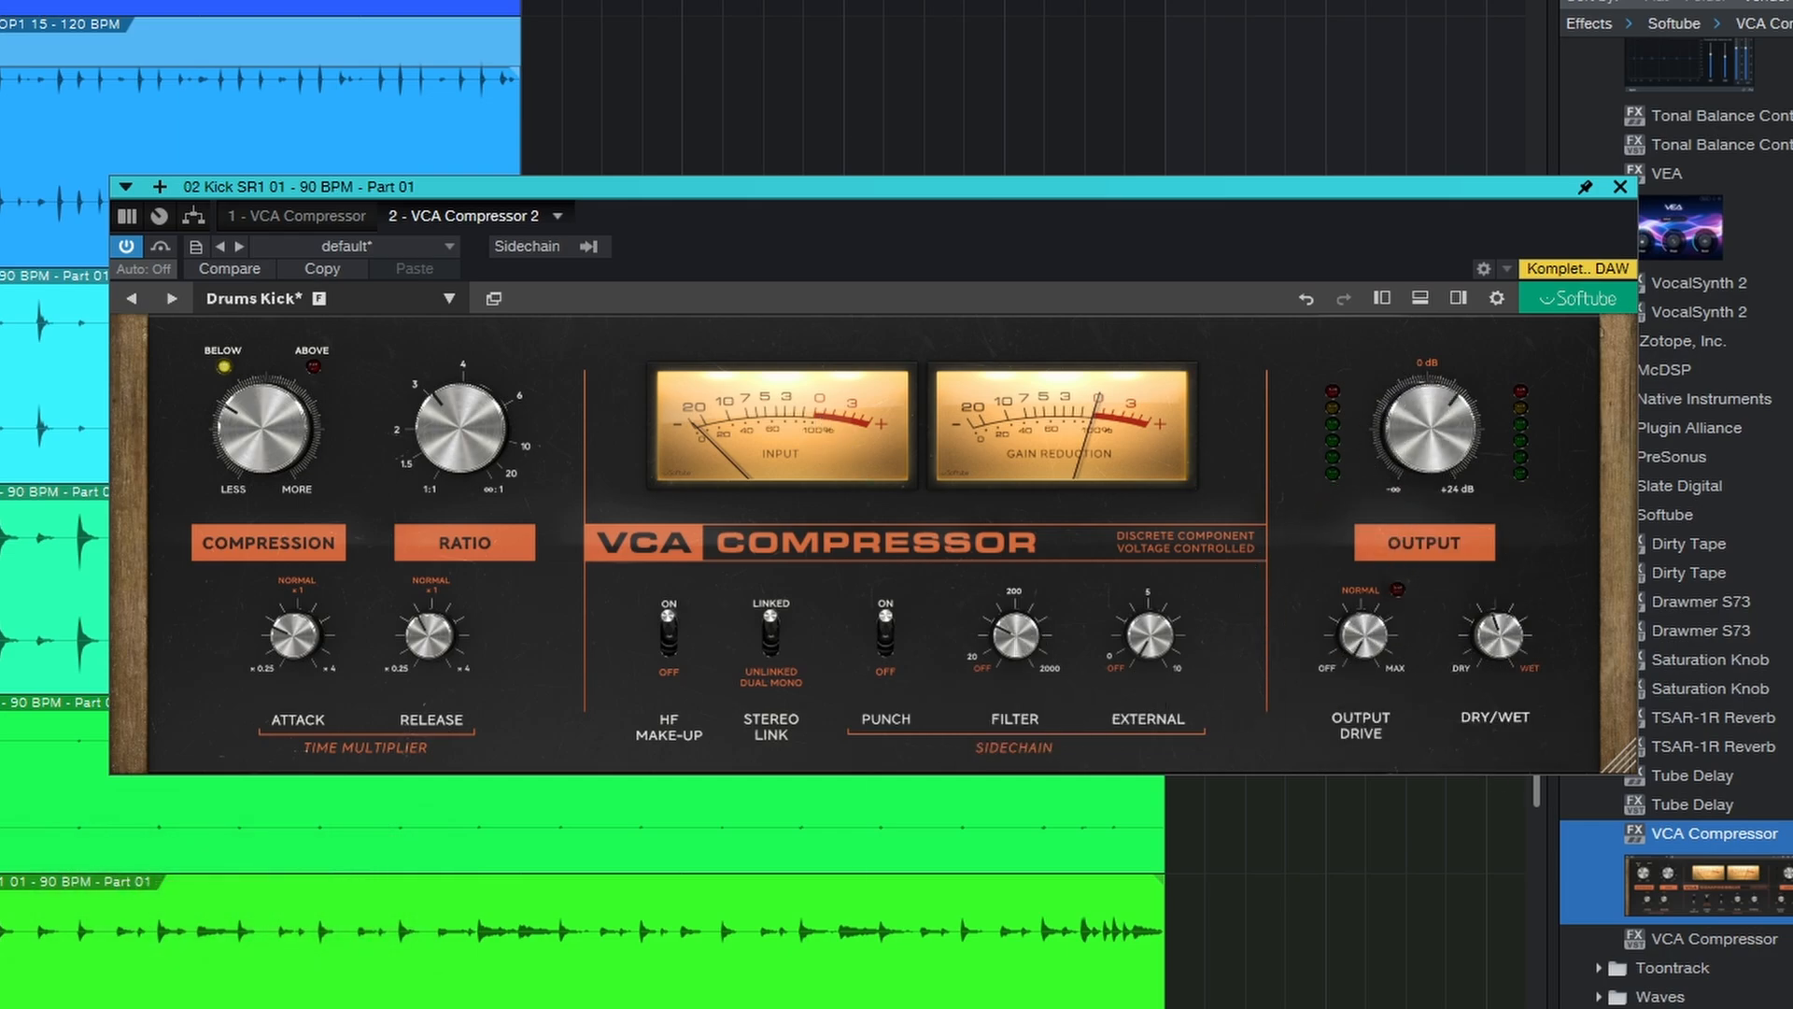
Step: Increase the compression, ratio, output level and output drive knobs further
{"action": "mouse_move", "coordinate": [261, 434]}
{"action": "left_mouse_down"}
{"action": "mouse_move", "coordinate": [261, 392]}
{"action": "mouse_move", "coordinate": [261, 434]}
{"action": "left_mouse_up"}
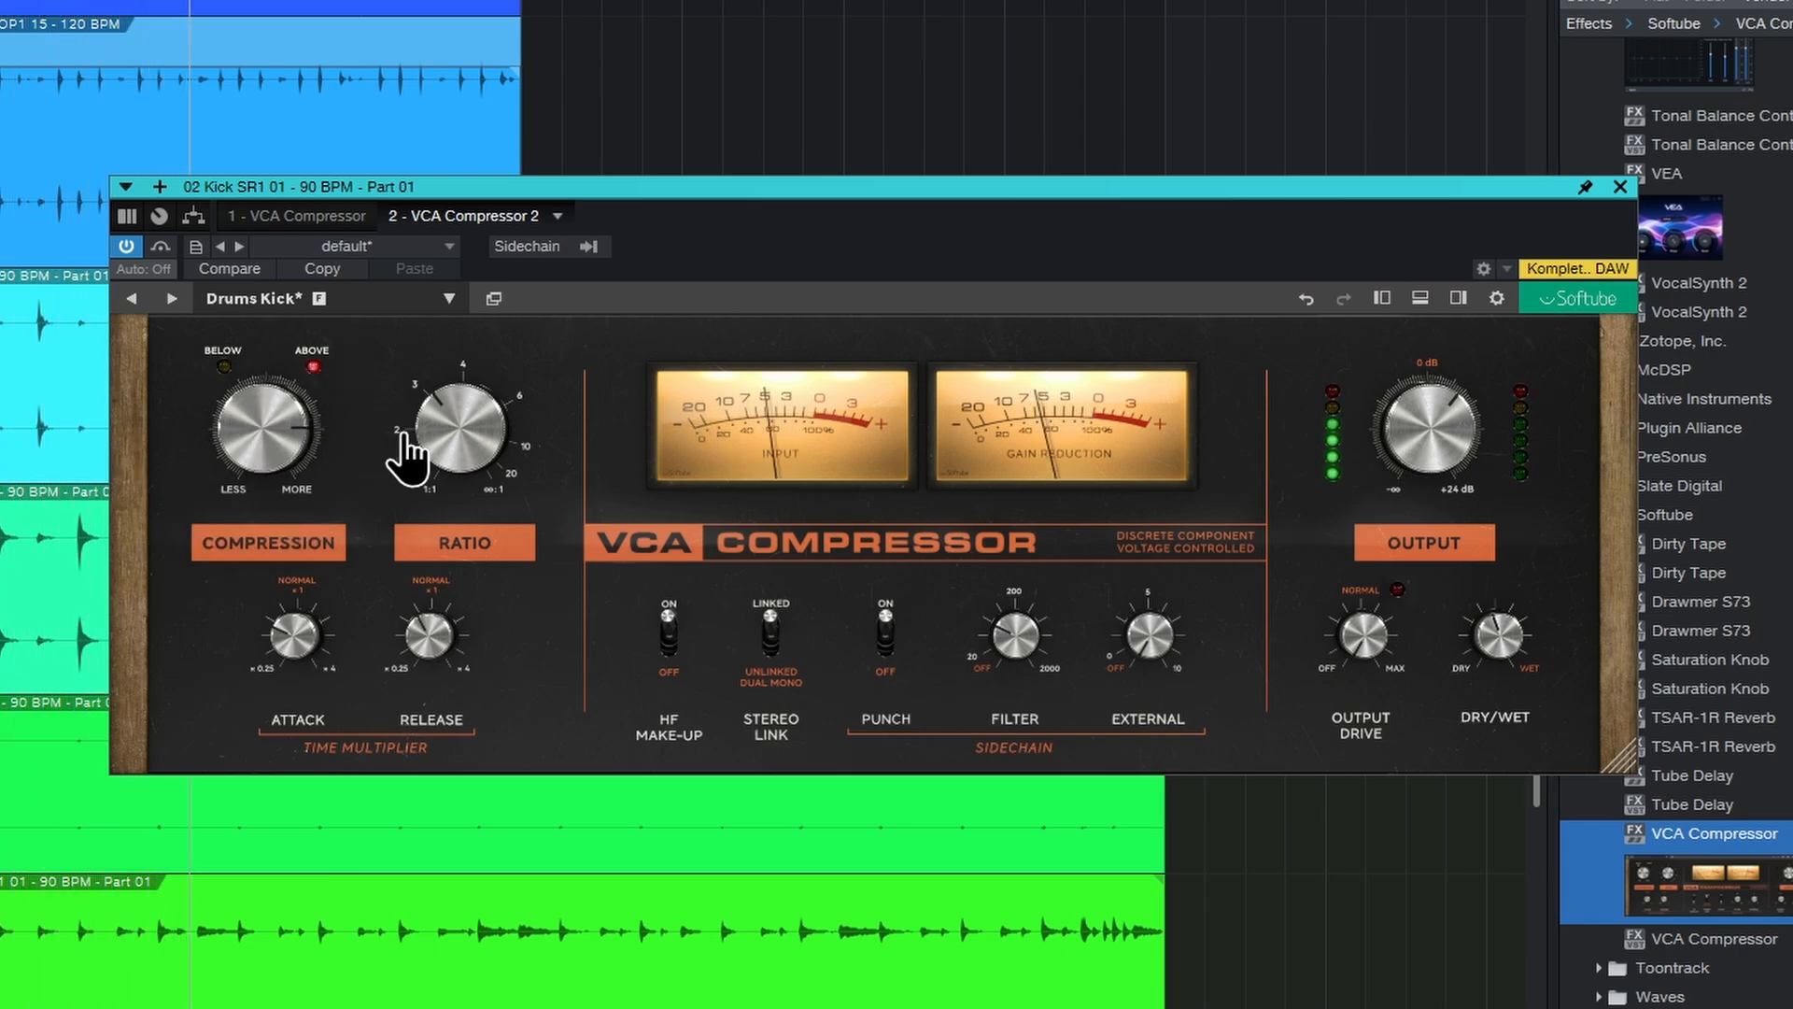
{"action": "left_click_drag", "start_coordinate": [476, 431], "coordinate": [479, 408]}
{"action": "left_click_drag", "start_coordinate": [1436, 439], "coordinate": [1434, 411]}
{"action": "left_click_drag", "start_coordinate": [1364, 621], "coordinate": [1392, 480]}
Step: Set the dry/wet mix to 45 % wet
{"action": "left_click_drag", "start_coordinate": [1509, 644], "coordinate": [1537, 496]}
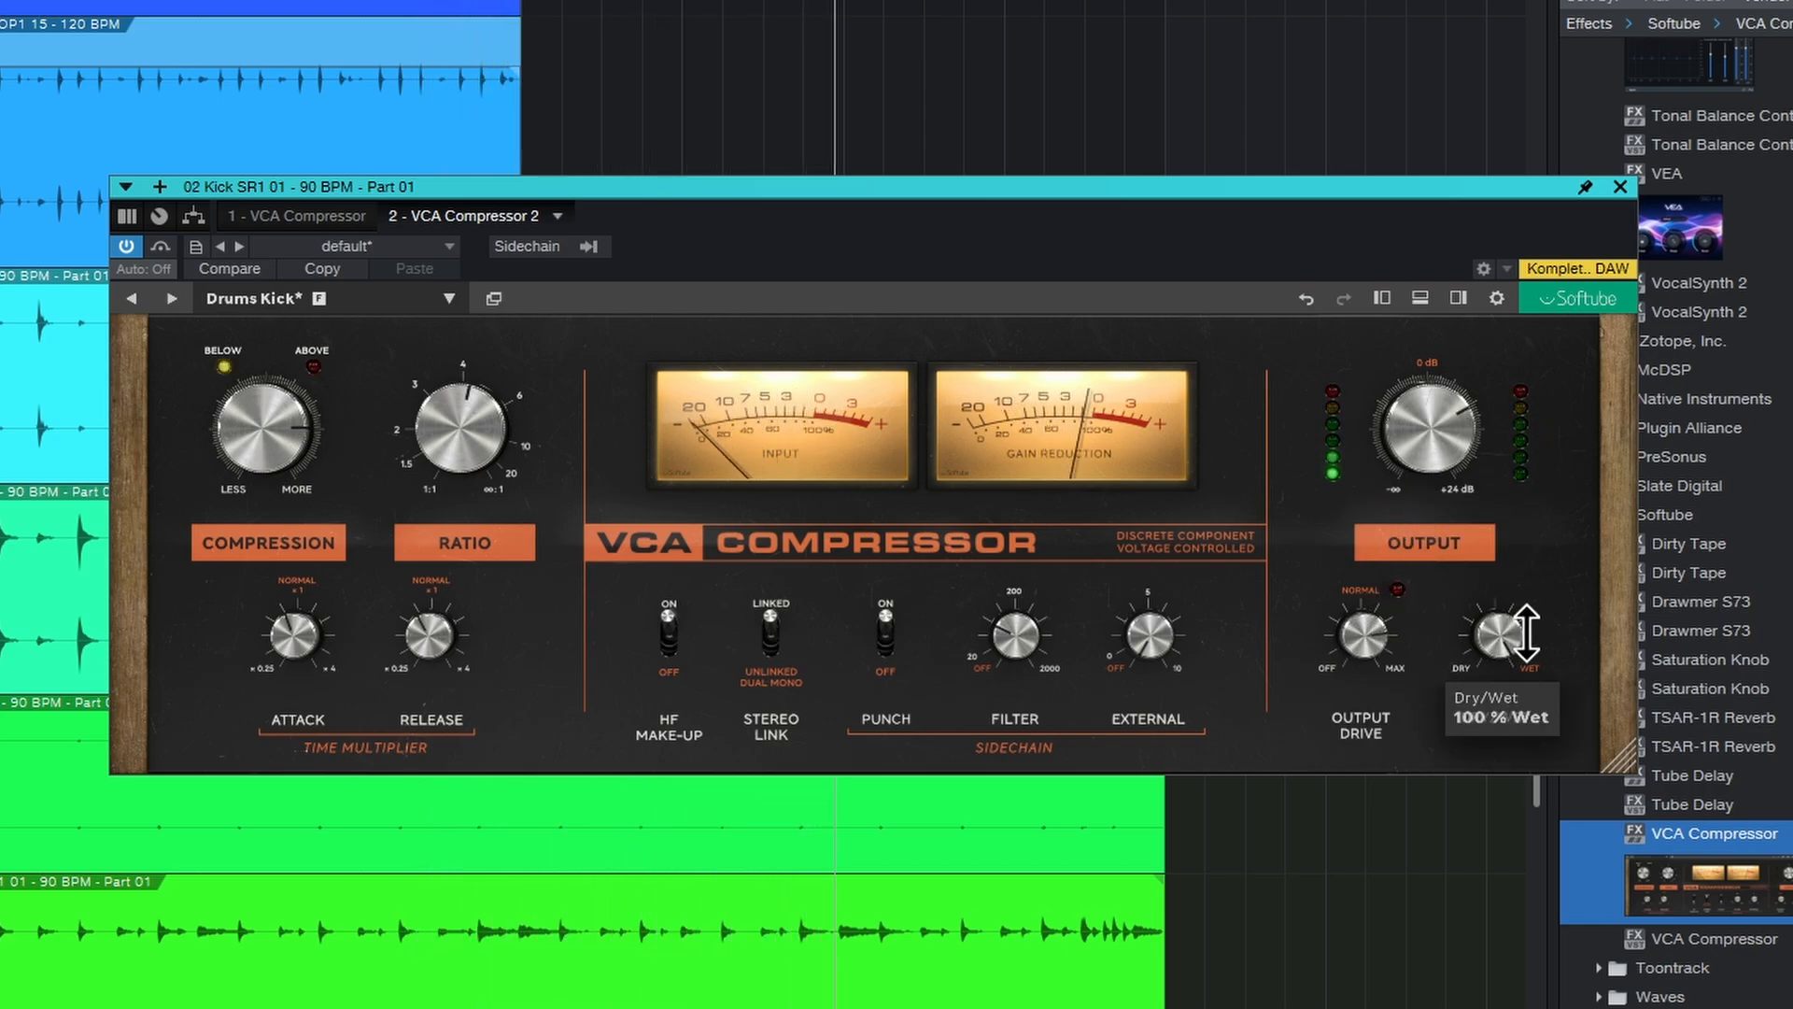
{"action": "mouse_move", "coordinate": [1482, 654]}
{"action": "left_mouse_down"}
{"action": "mouse_move", "coordinate": [1501, 713]}
{"action": "mouse_move", "coordinate": [1487, 758]}
{"action": "mouse_move", "coordinate": [1497, 642]}
{"action": "left_mouse_up"}
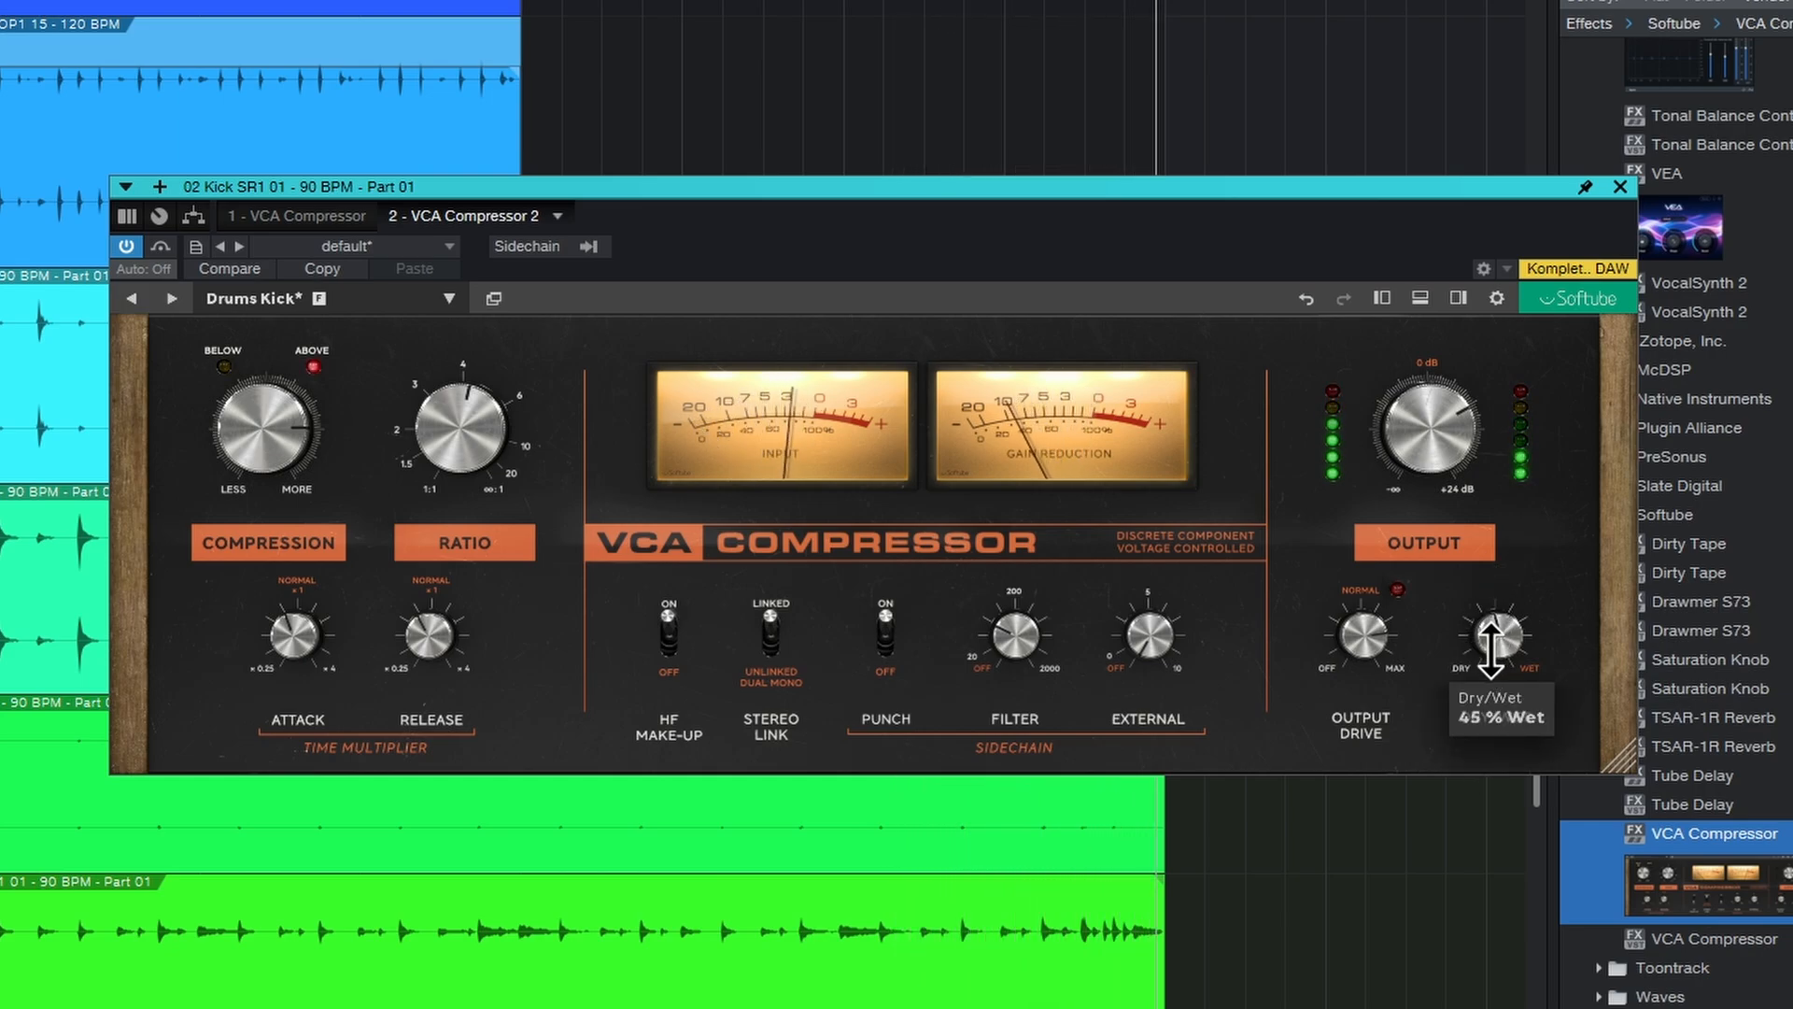
Step: Open the preset collection and the preset menu to browse the available compressor presets
{"action": "left_click_drag", "start_coordinate": [751, 186], "coordinate": [691, 157]}
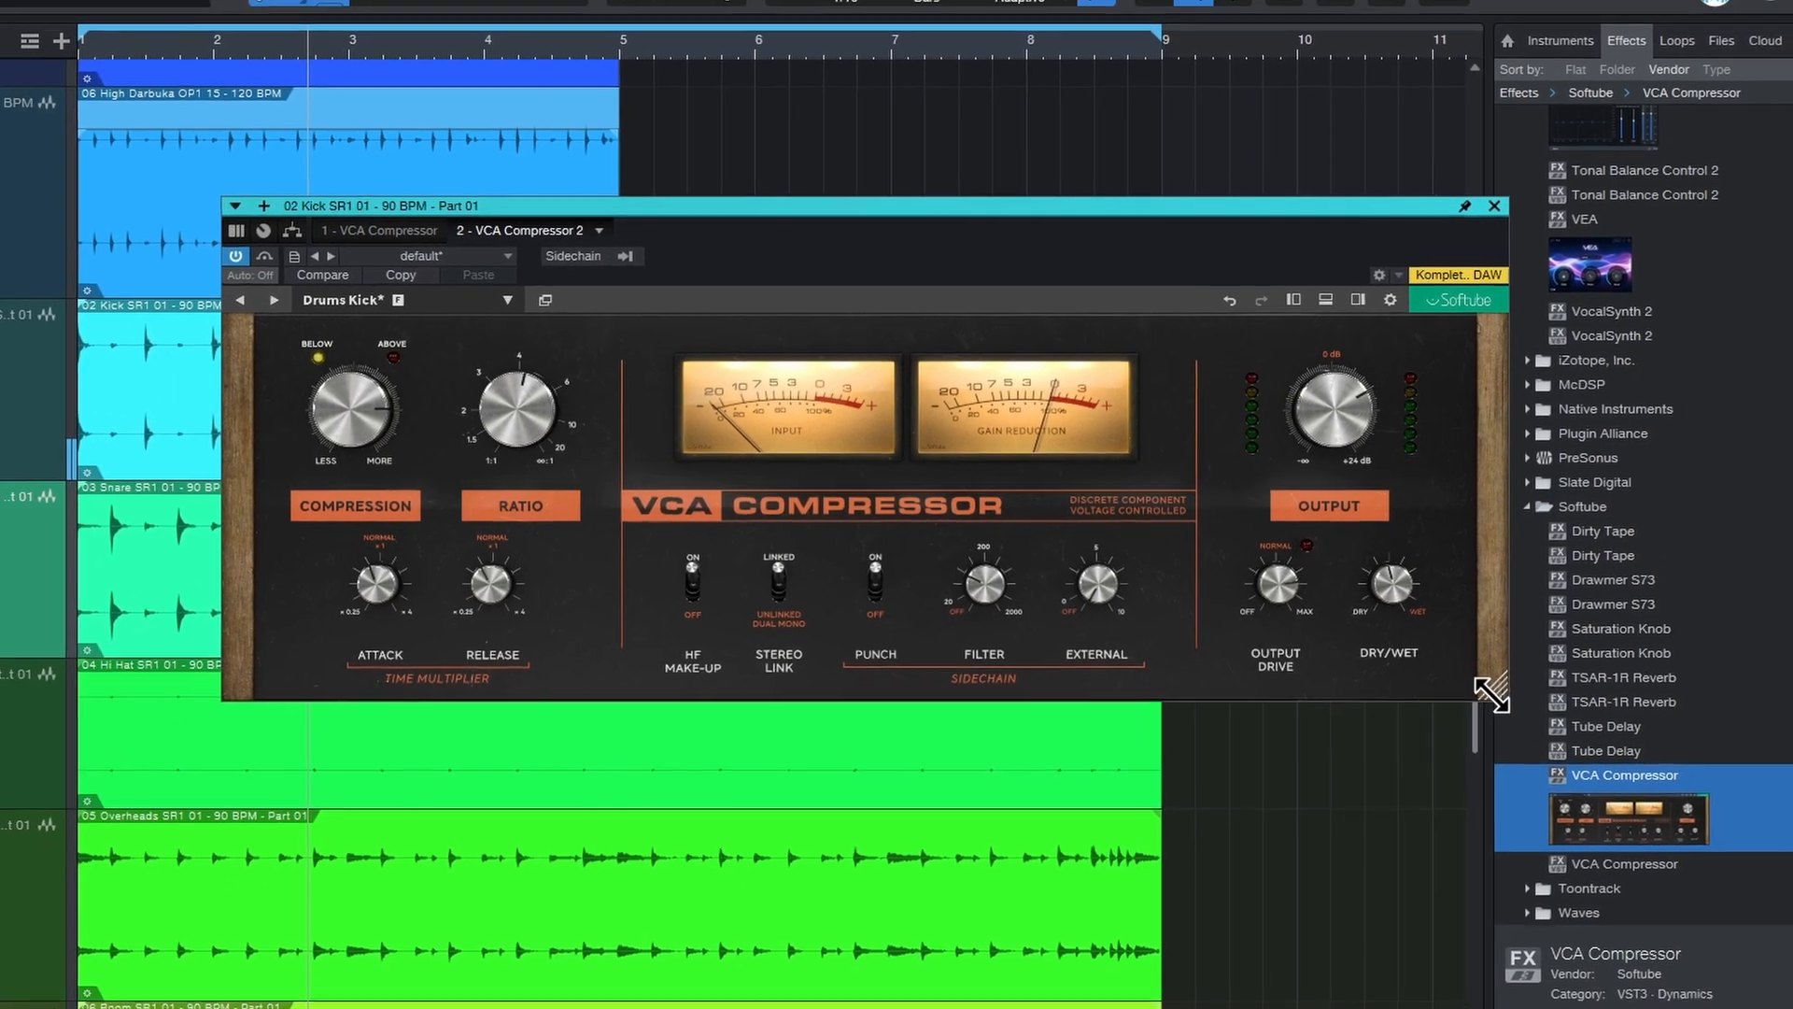
{"action": "left_click_drag", "start_coordinate": [1491, 692], "coordinate": [1260, 775]}
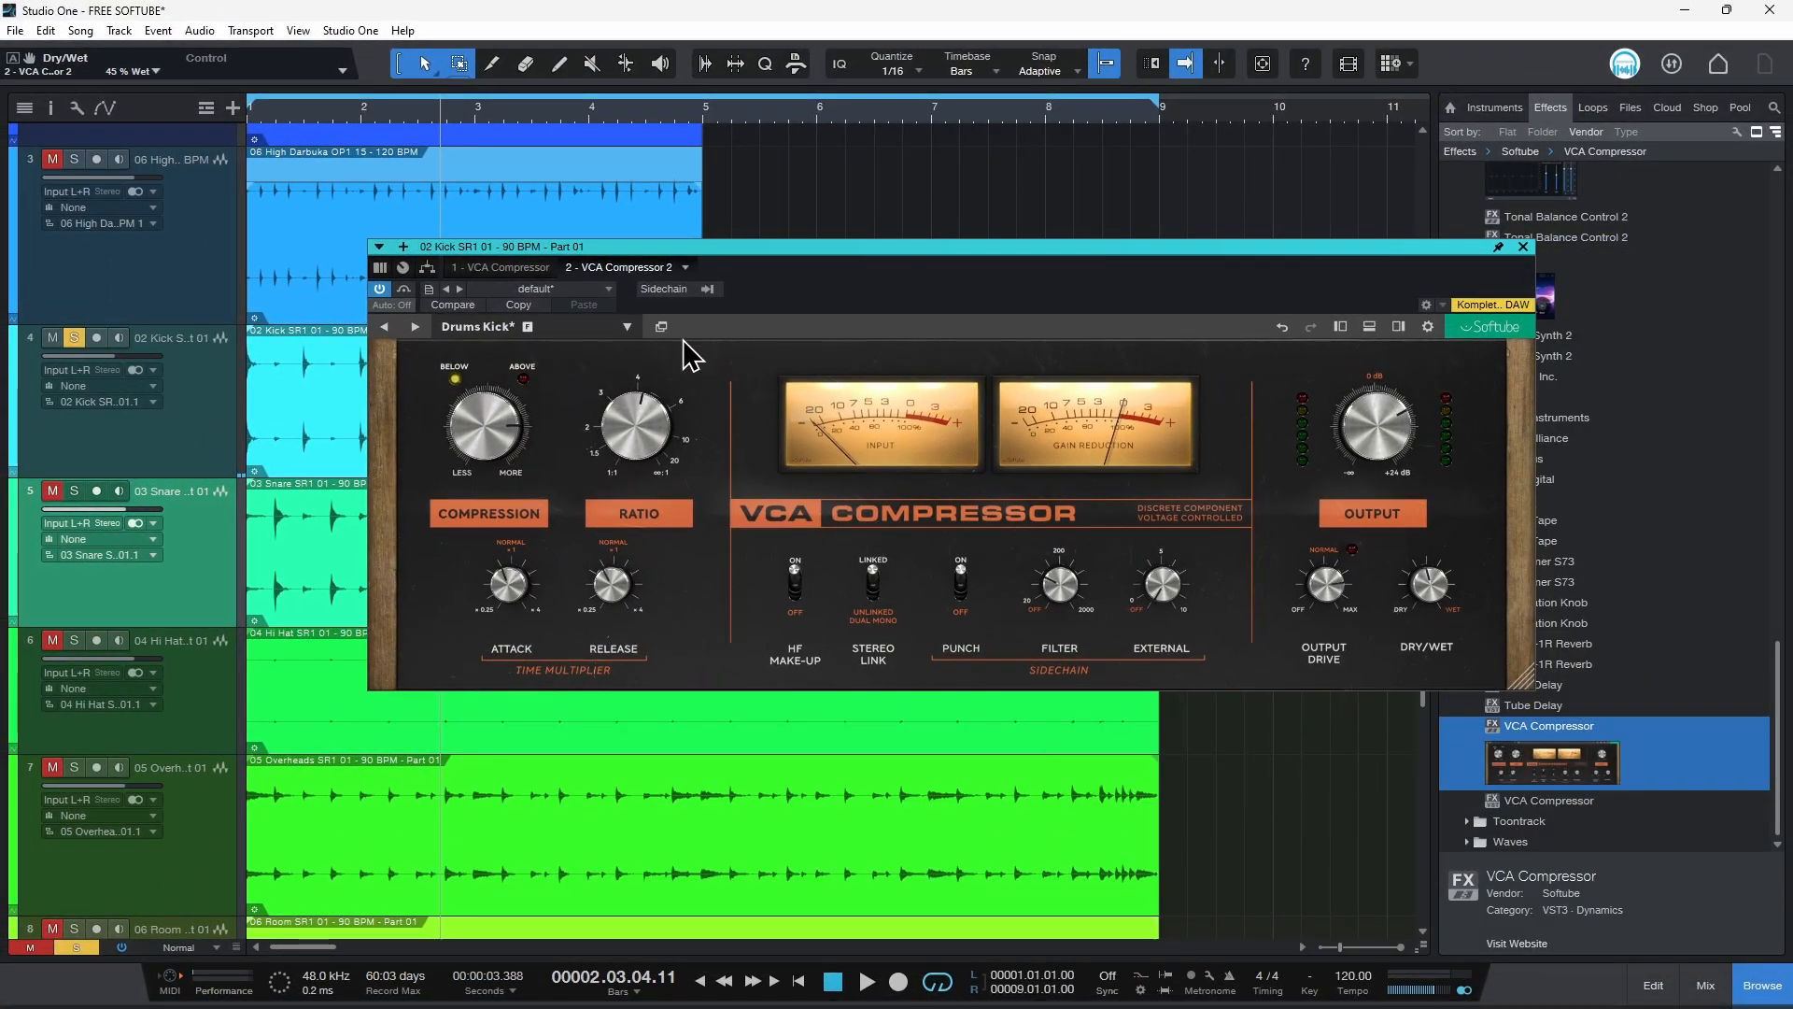
{"action": "left_click", "coordinate": [661, 328]}
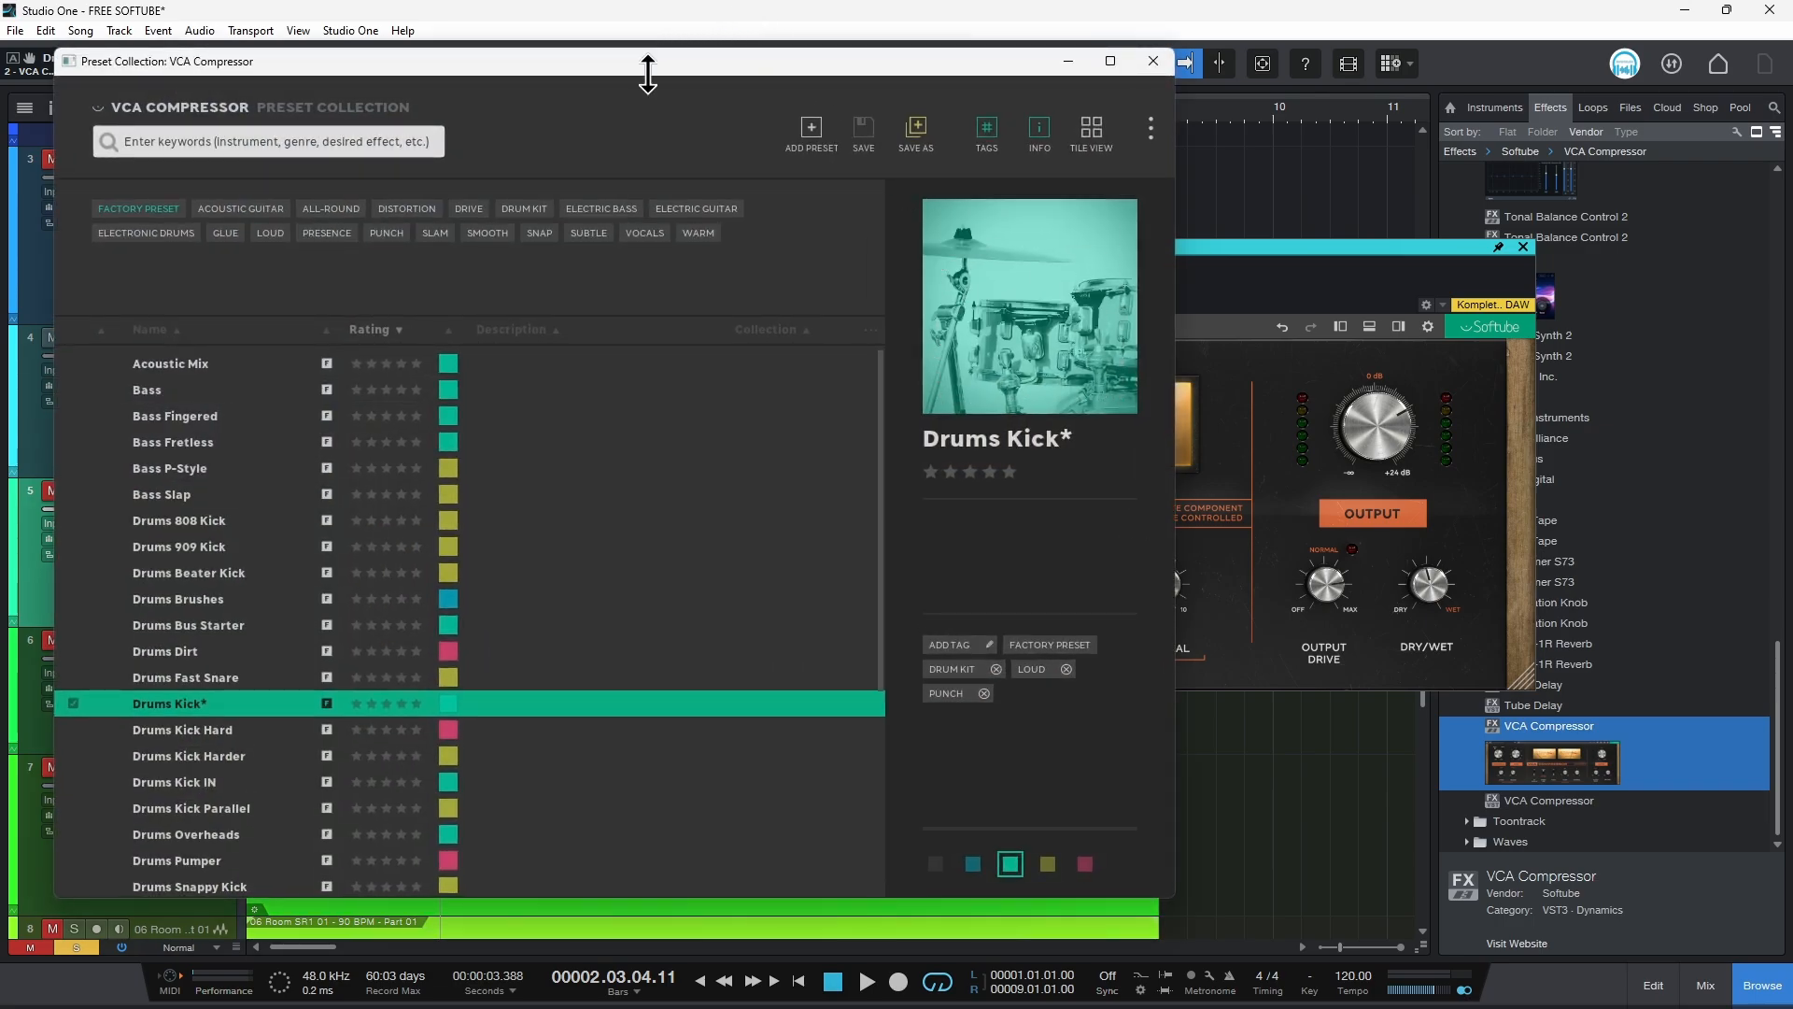
{"action": "left_click_drag", "start_coordinate": [648, 73], "coordinate": [981, 86]}
{"action": "left_click", "coordinate": [1488, 73]}
{"action": "left_click", "coordinate": [509, 327]}
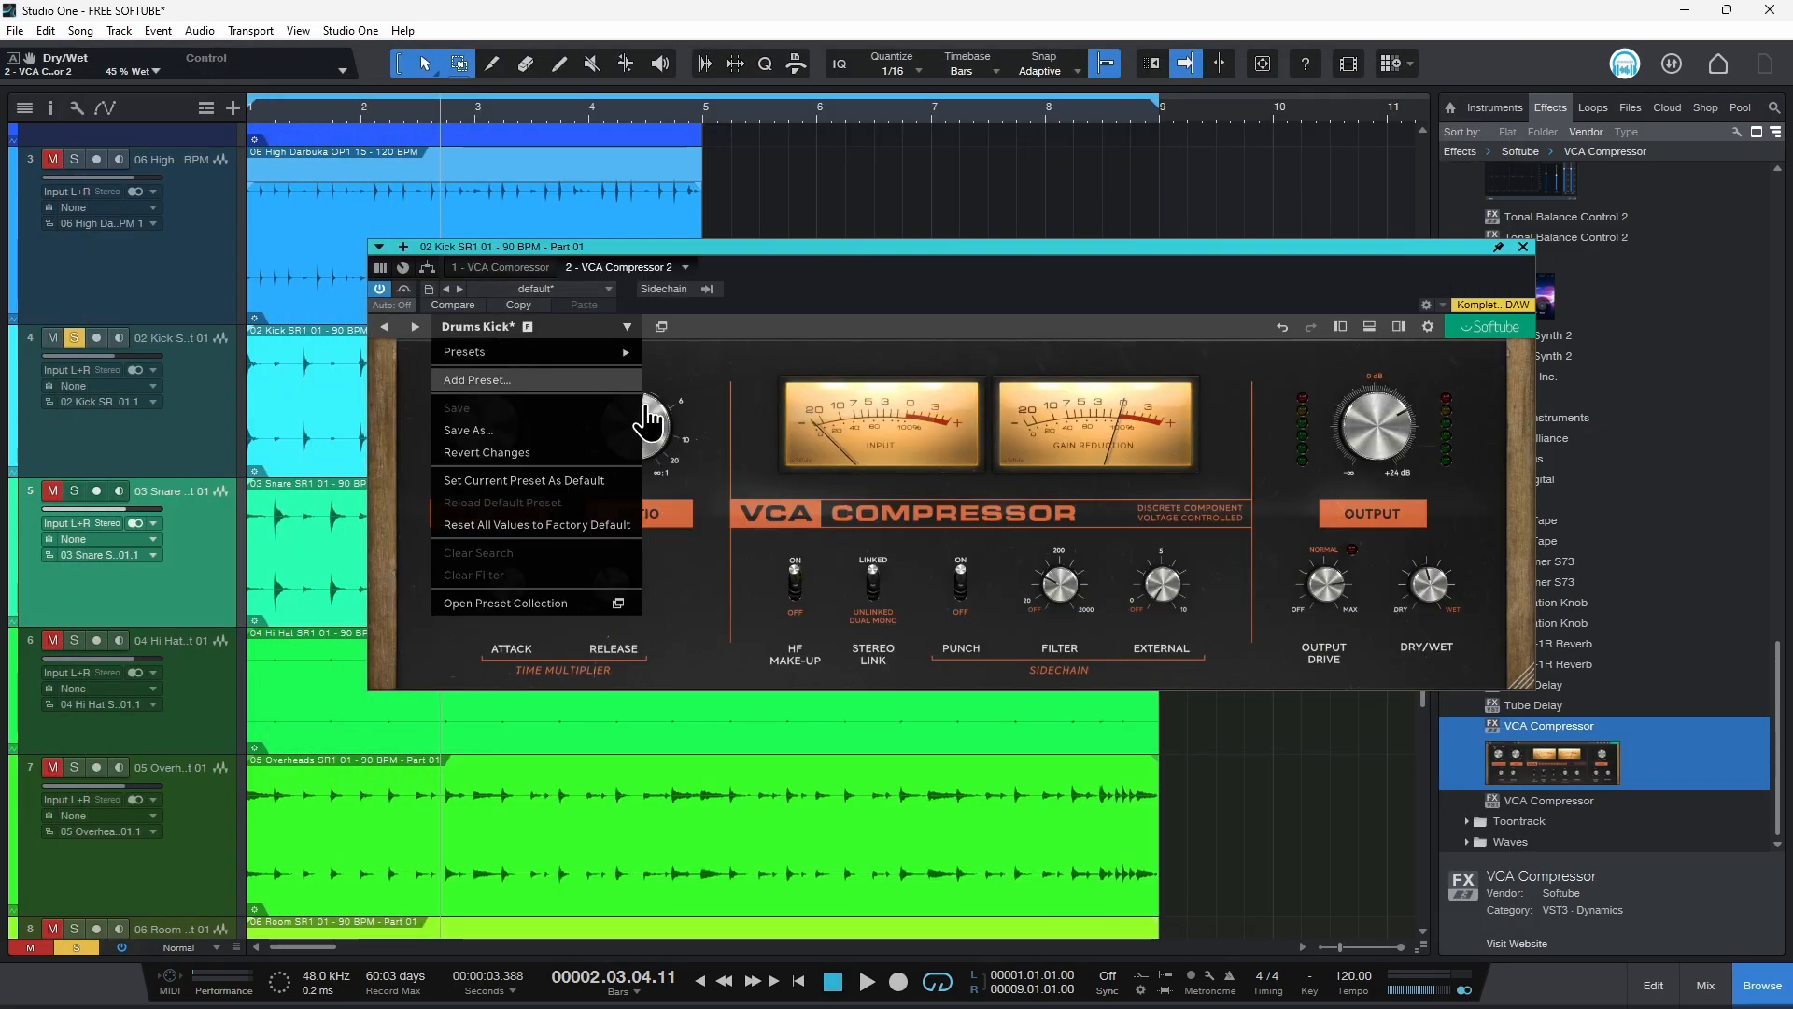
{"action": "mouse_move", "coordinate": [568, 353]}
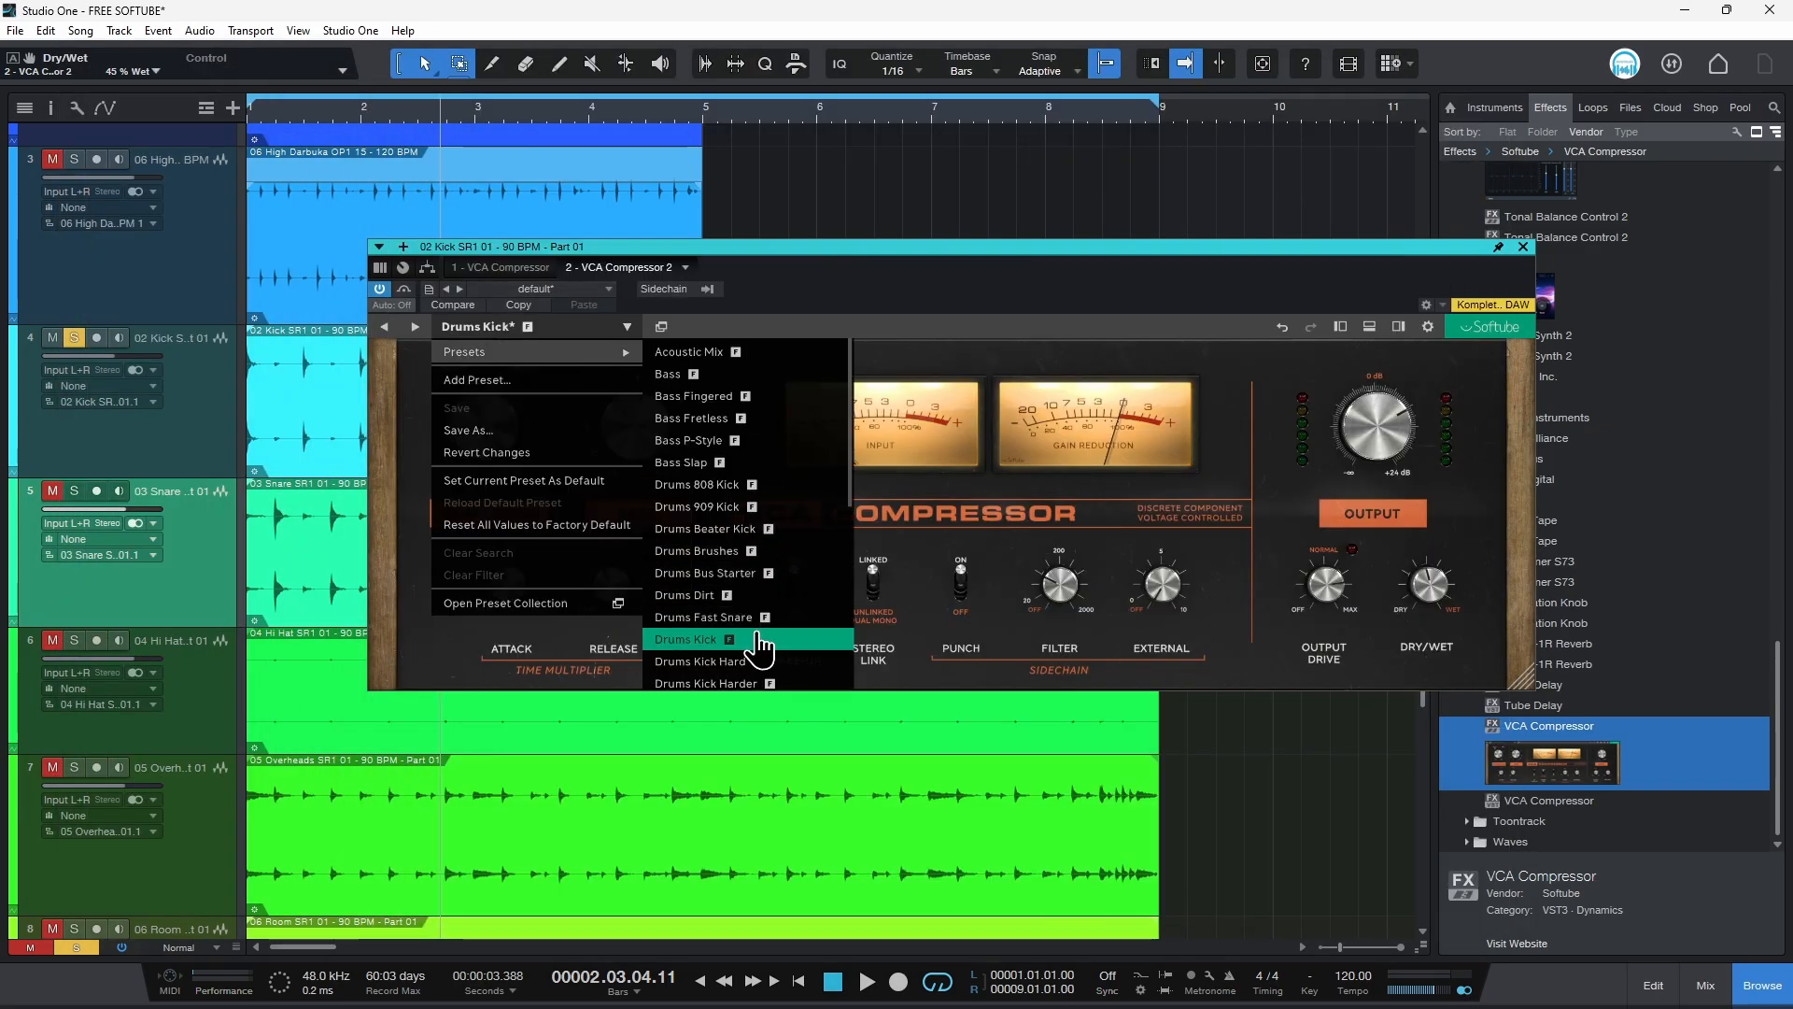
{"action": "left_click", "coordinate": [929, 429]}
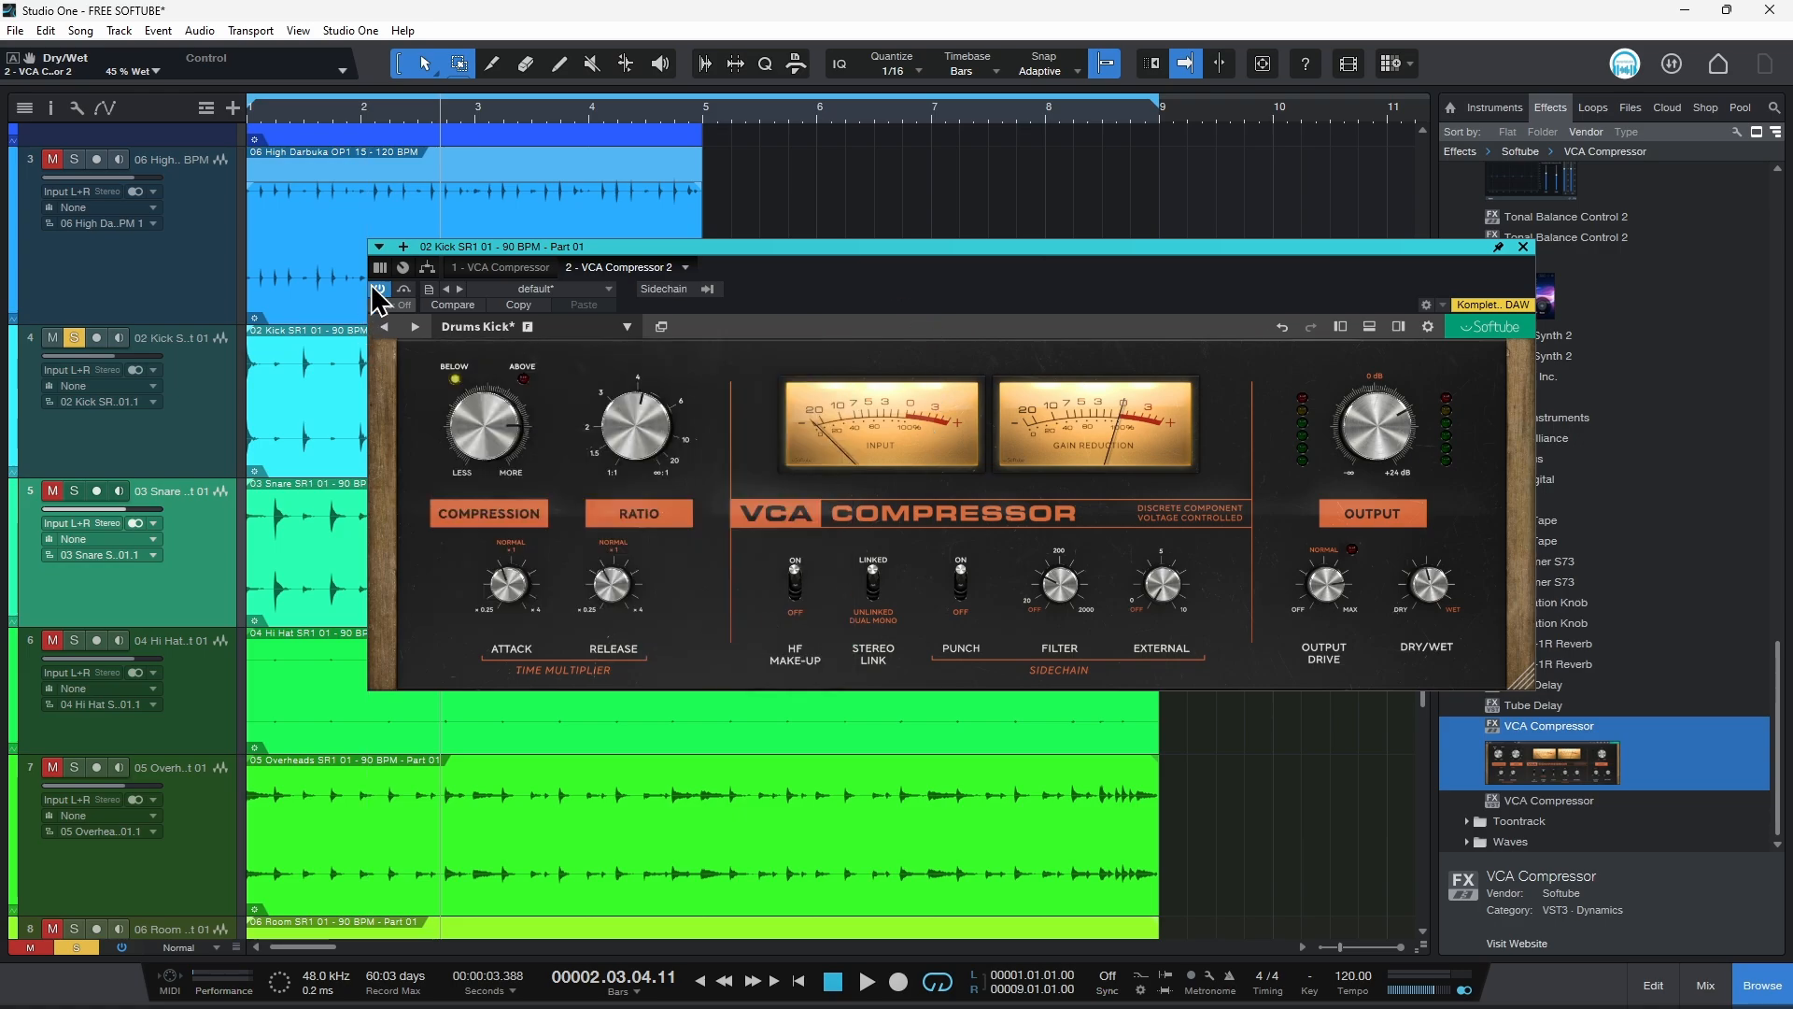
Step: Start playback and bypass the compressor, then re-enable it to compare
{"action": "left_click", "coordinate": [379, 290]}
{"action": "key", "text": "space"}
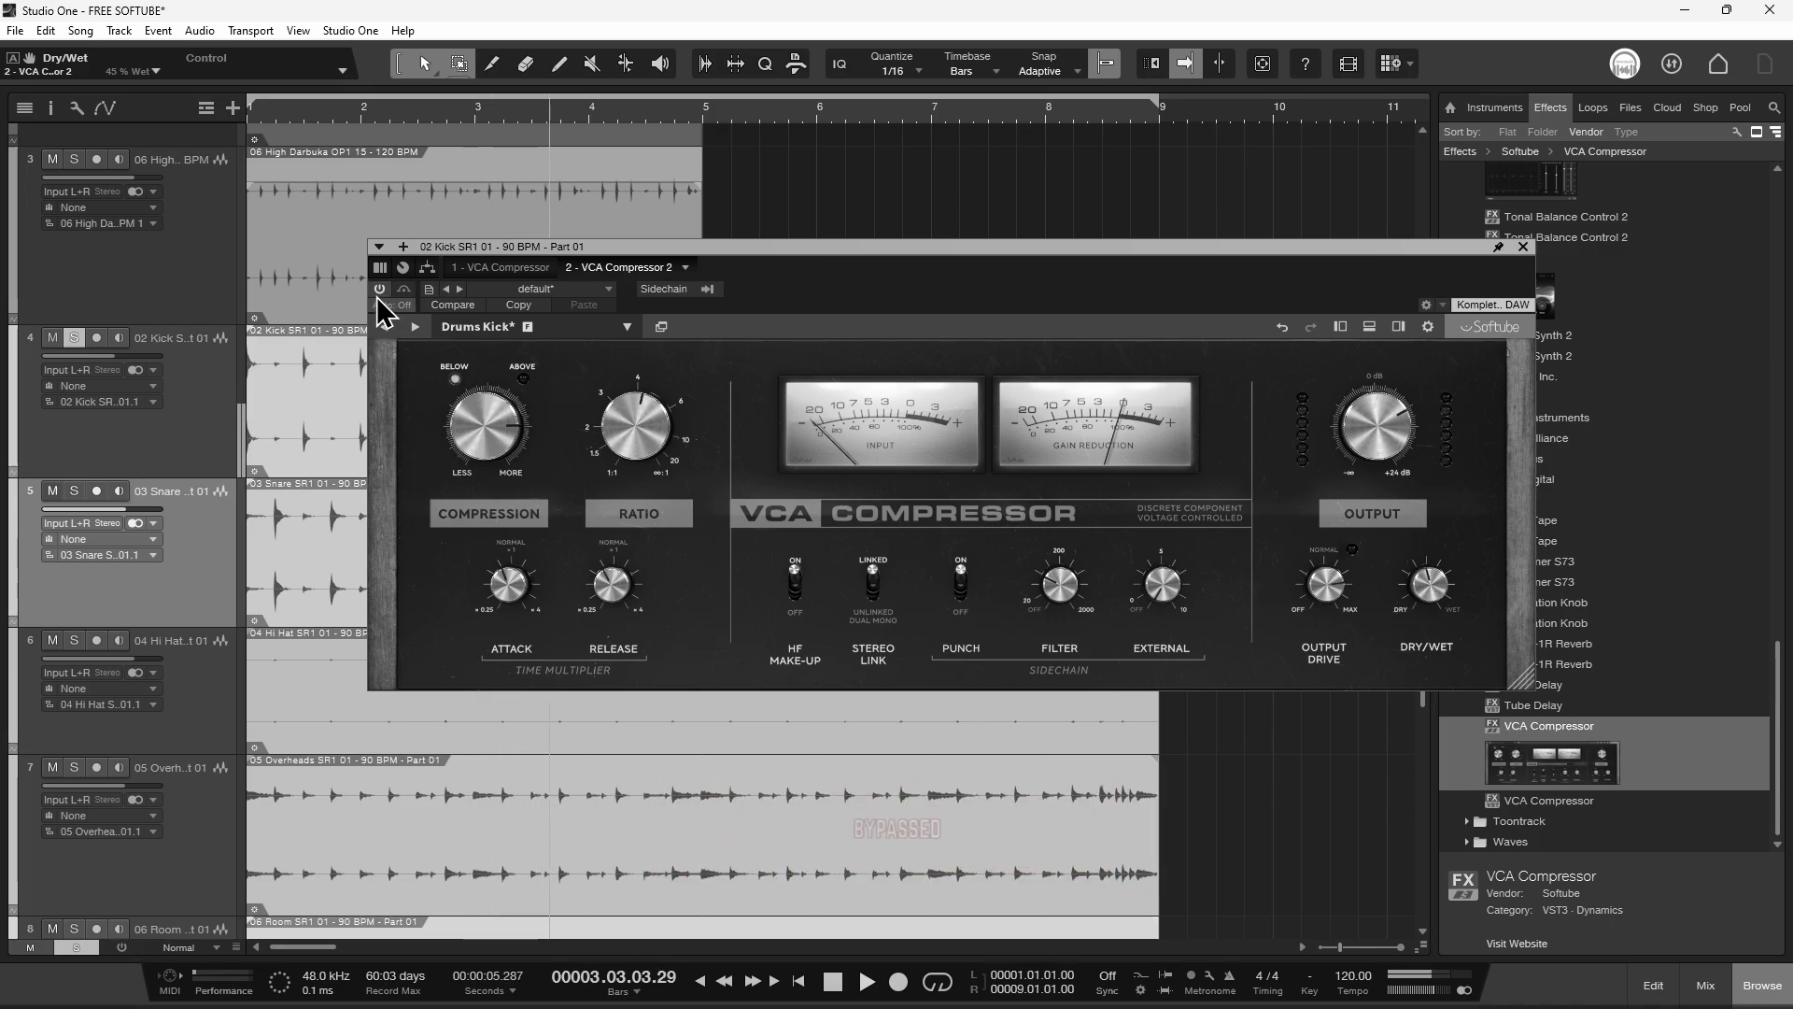
{"action": "left_click", "coordinate": [379, 291]}
Step: Fine-tune the dry/wet, set attack to about 0.81 and the sidechain filter to about 99 Hz
{"action": "left_click_drag", "start_coordinate": [1055, 247], "coordinate": [1022, 252]}
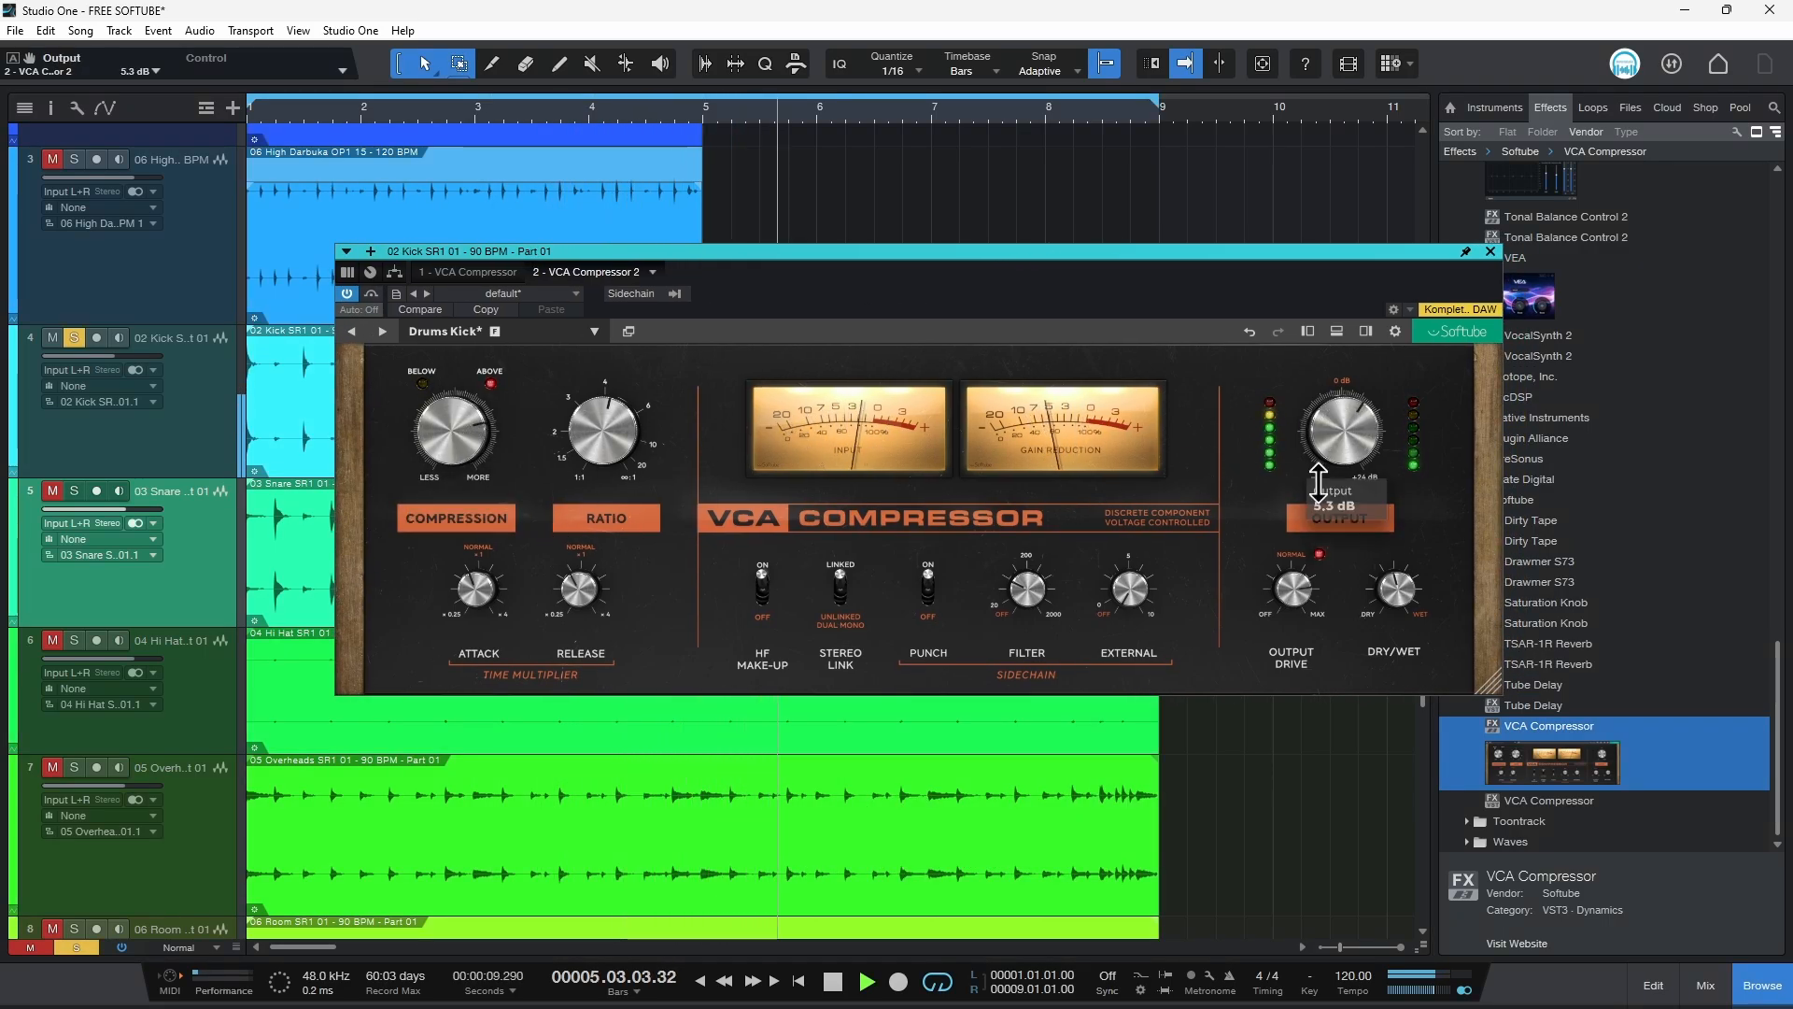
{"action": "mouse_move", "coordinate": [1397, 591]}
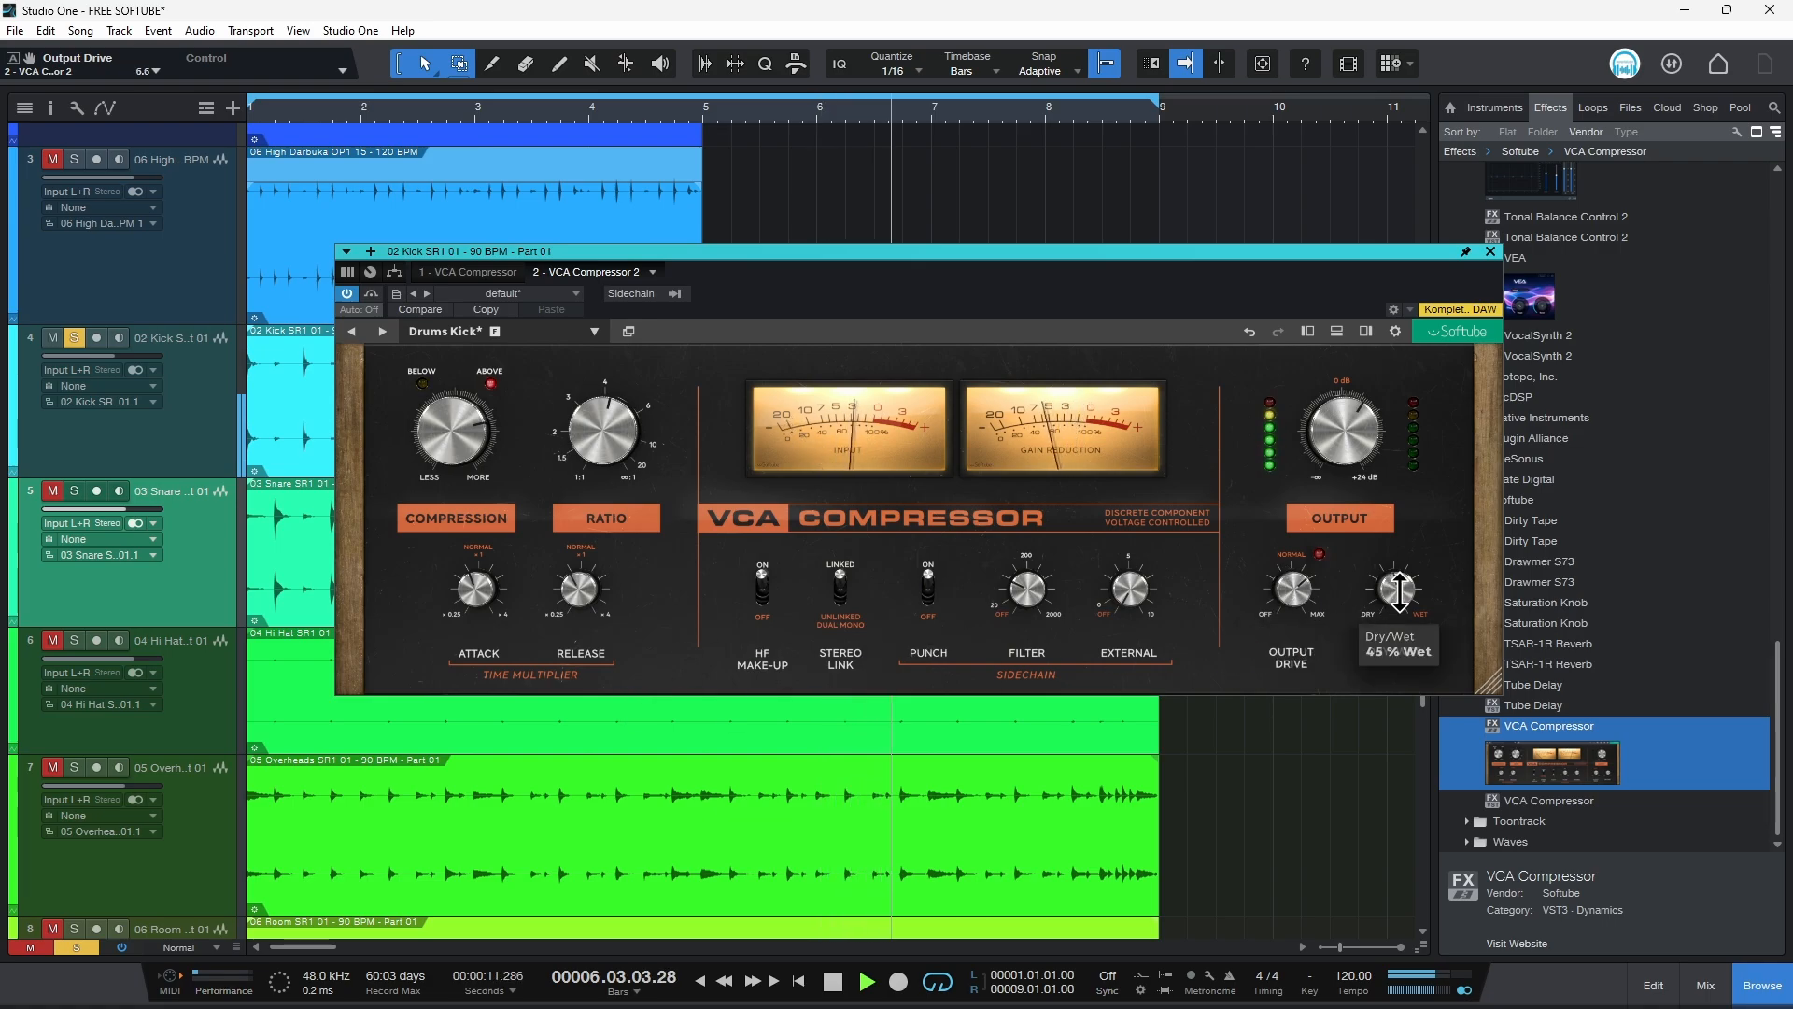
{"action": "left_click_drag", "start_coordinate": [1394, 591], "coordinate": [1395, 594]}
{"action": "left_click_drag", "start_coordinate": [474, 586], "coordinate": [473, 590]}
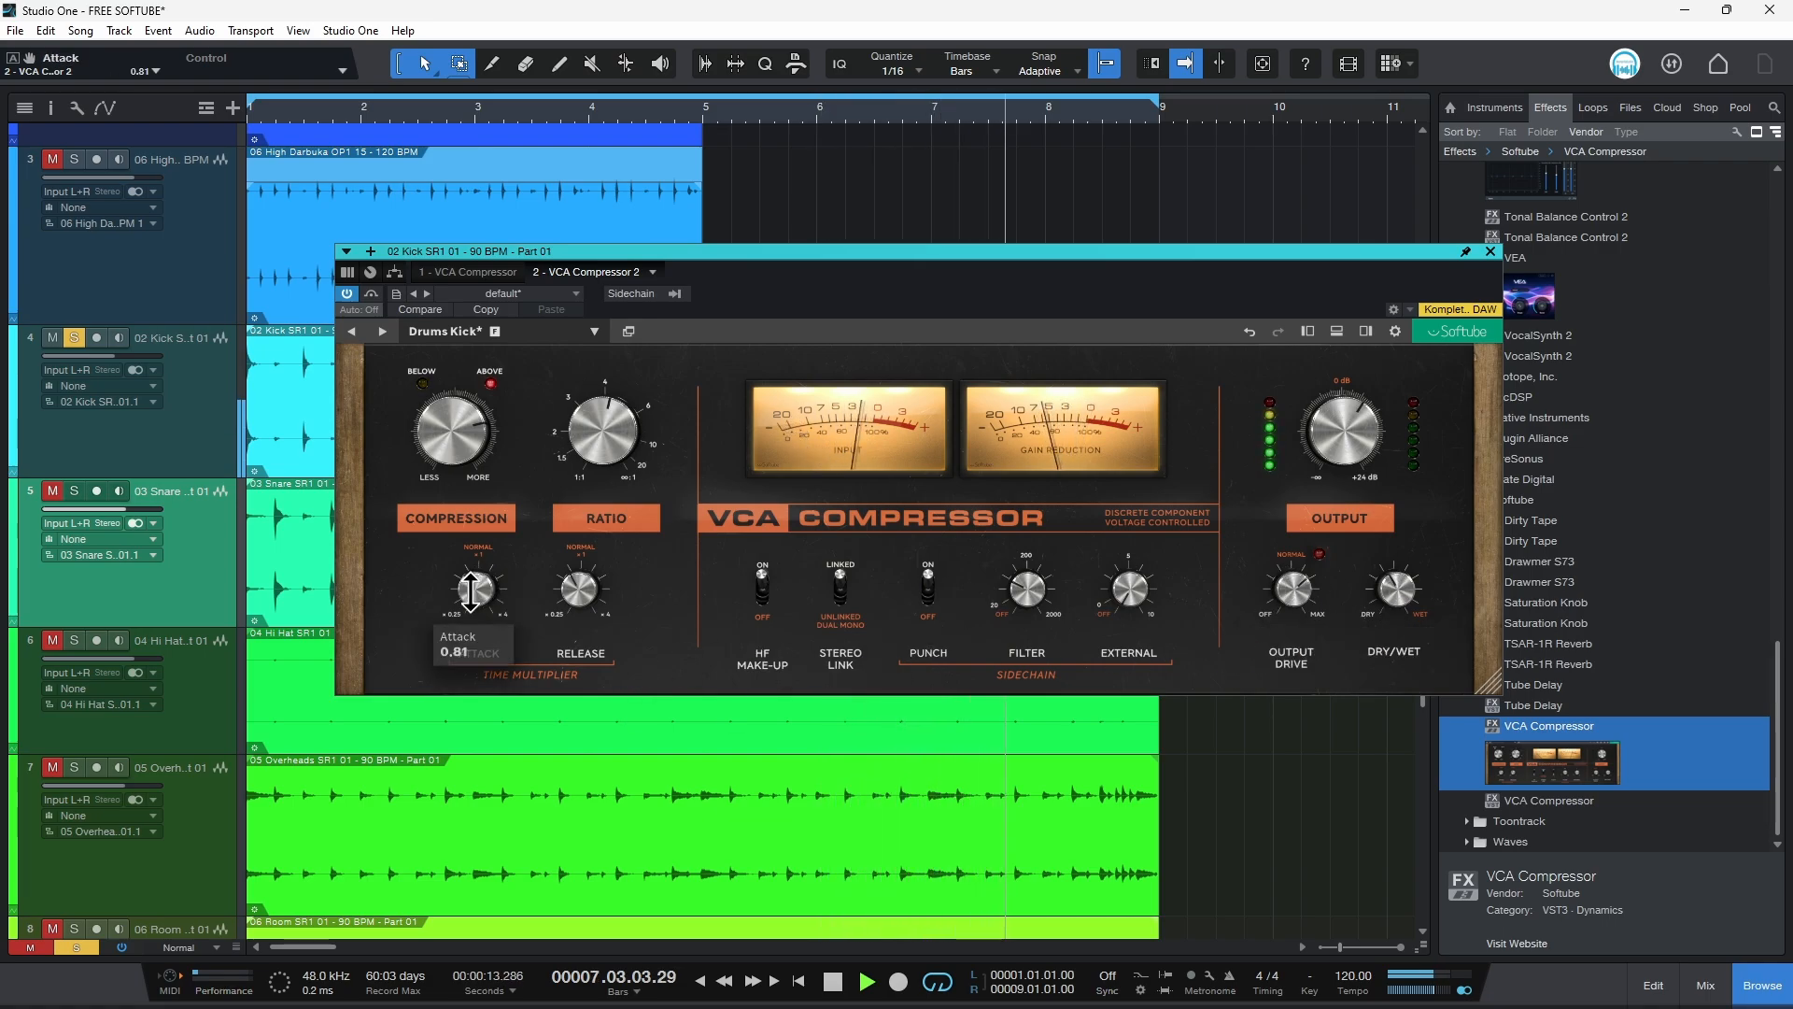
{"action": "mouse_move", "coordinate": [1032, 598]}
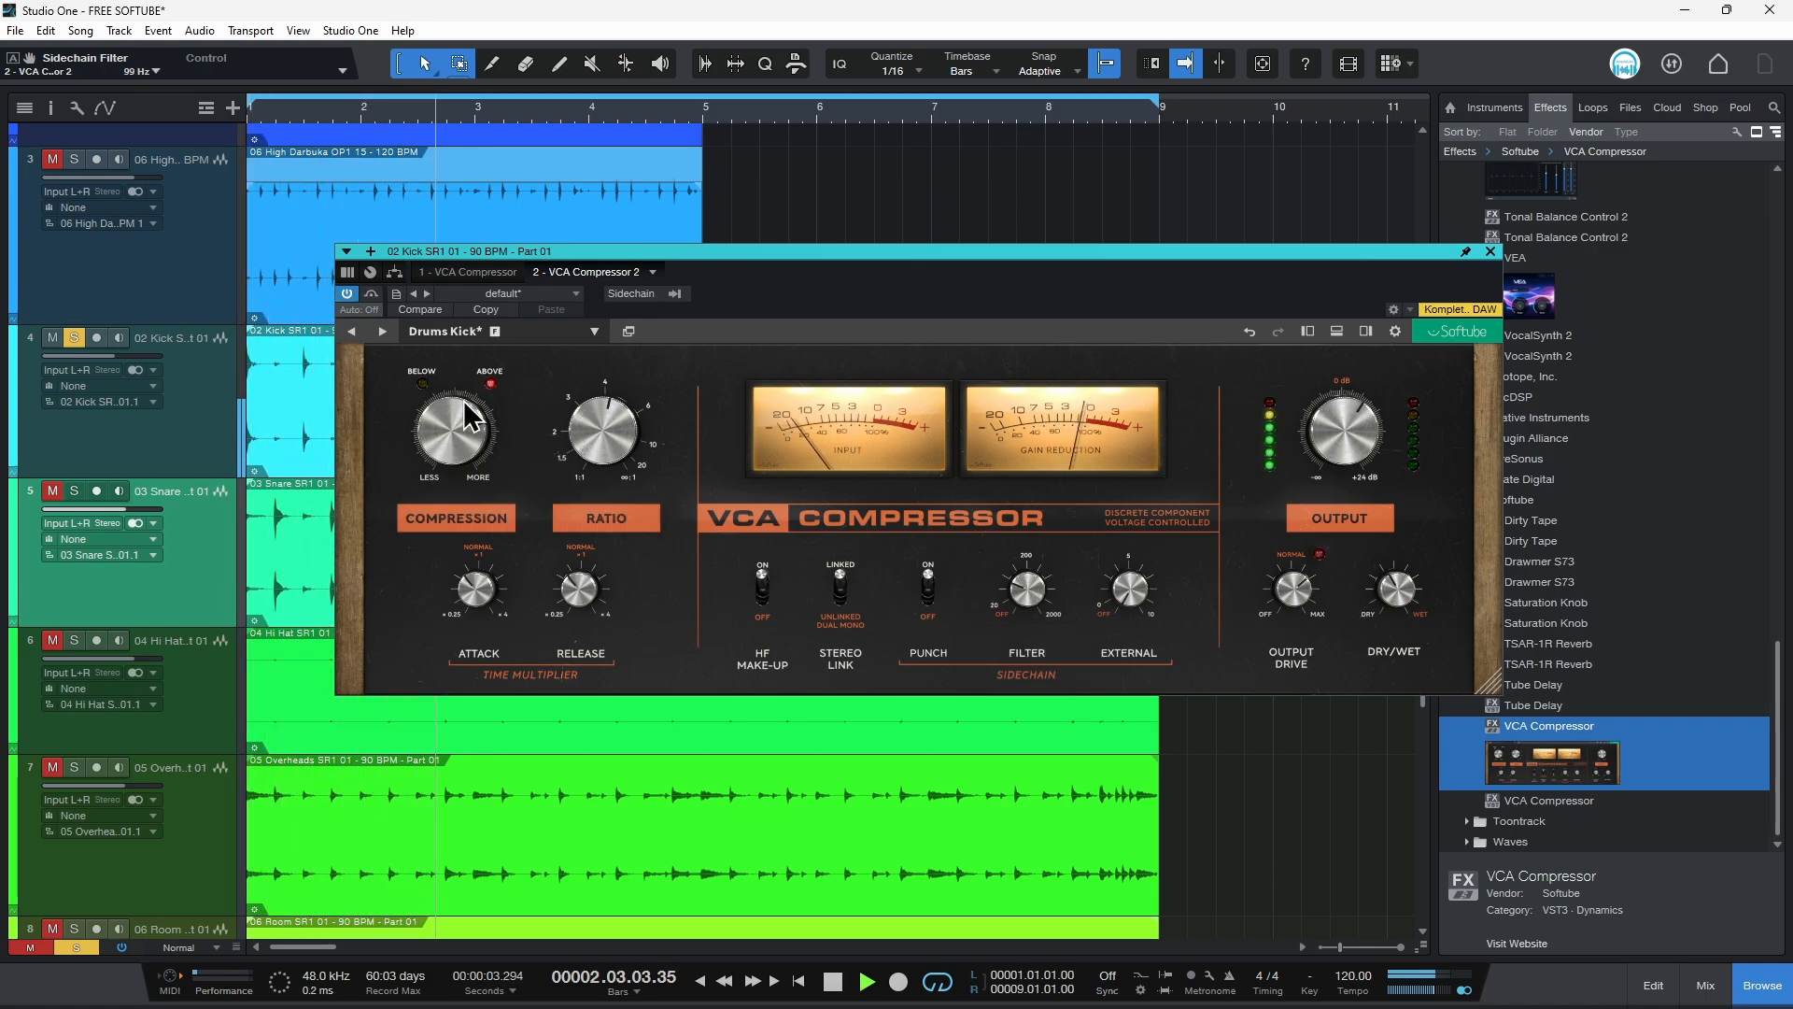
Step: Solo the snare track and insert a VCA Compressor on its channel
{"action": "left_click", "coordinate": [73, 492]}
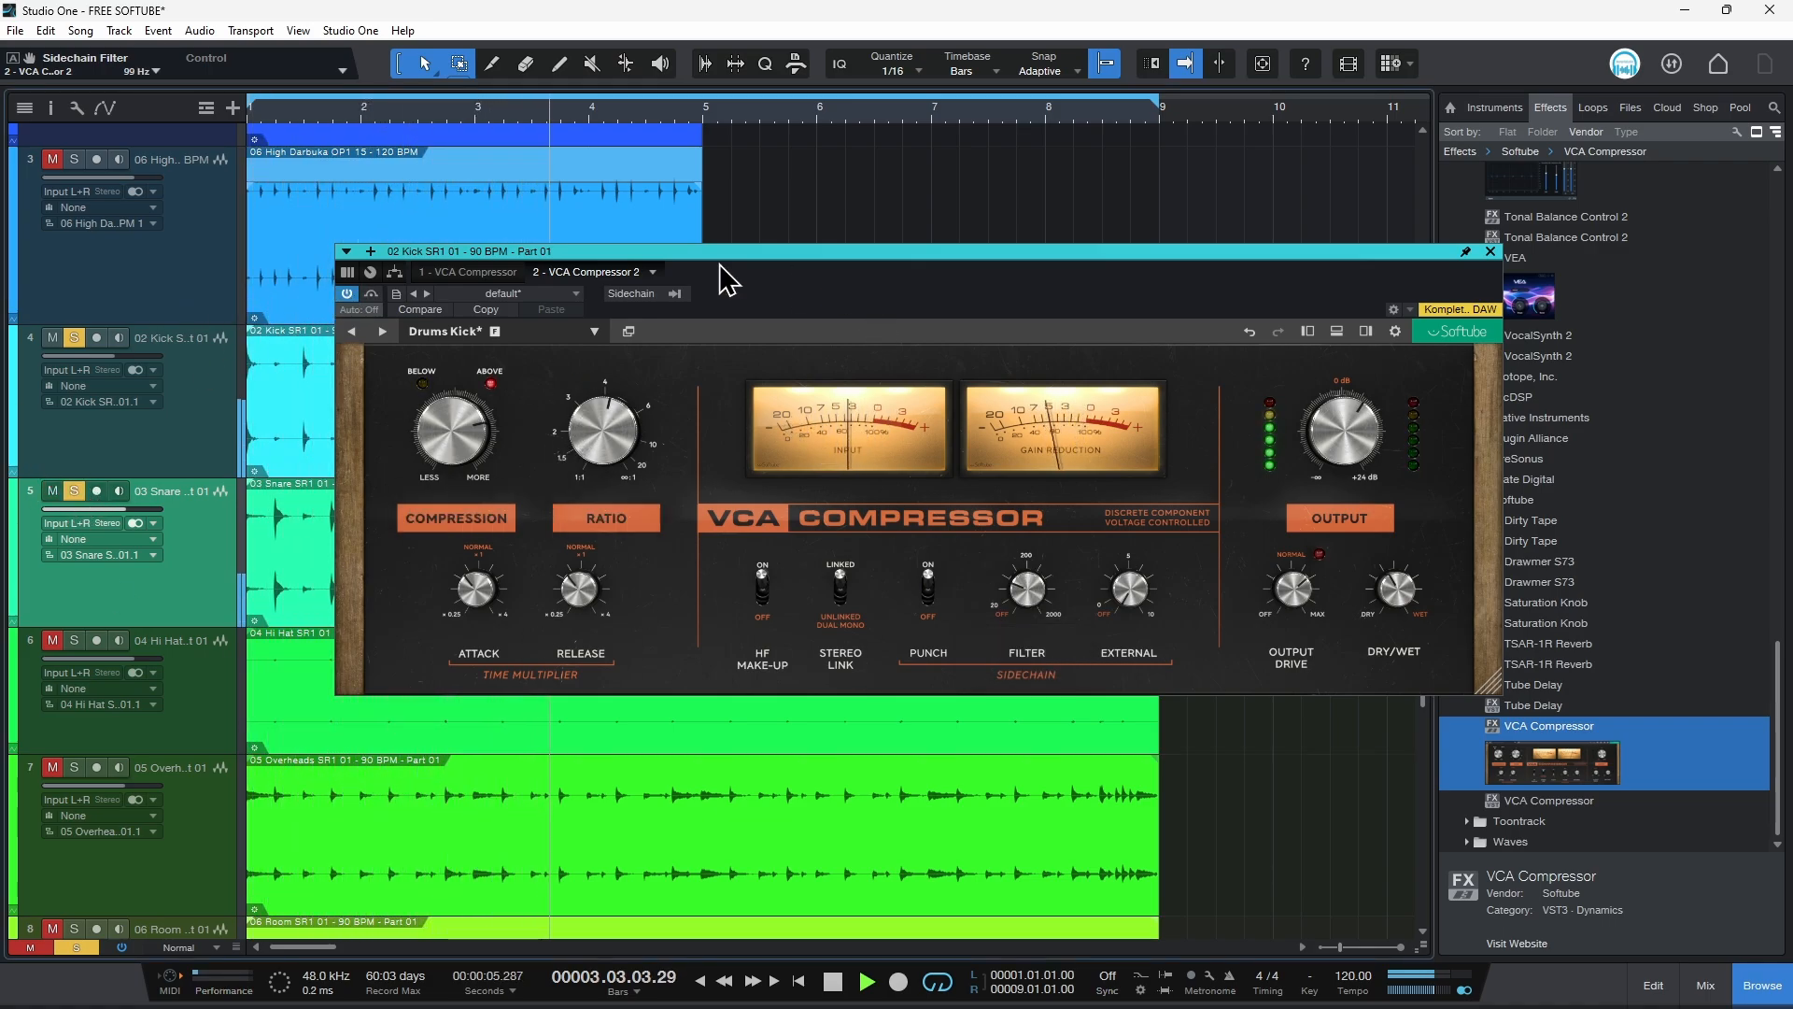
{"action": "left_click", "coordinate": [180, 605]}
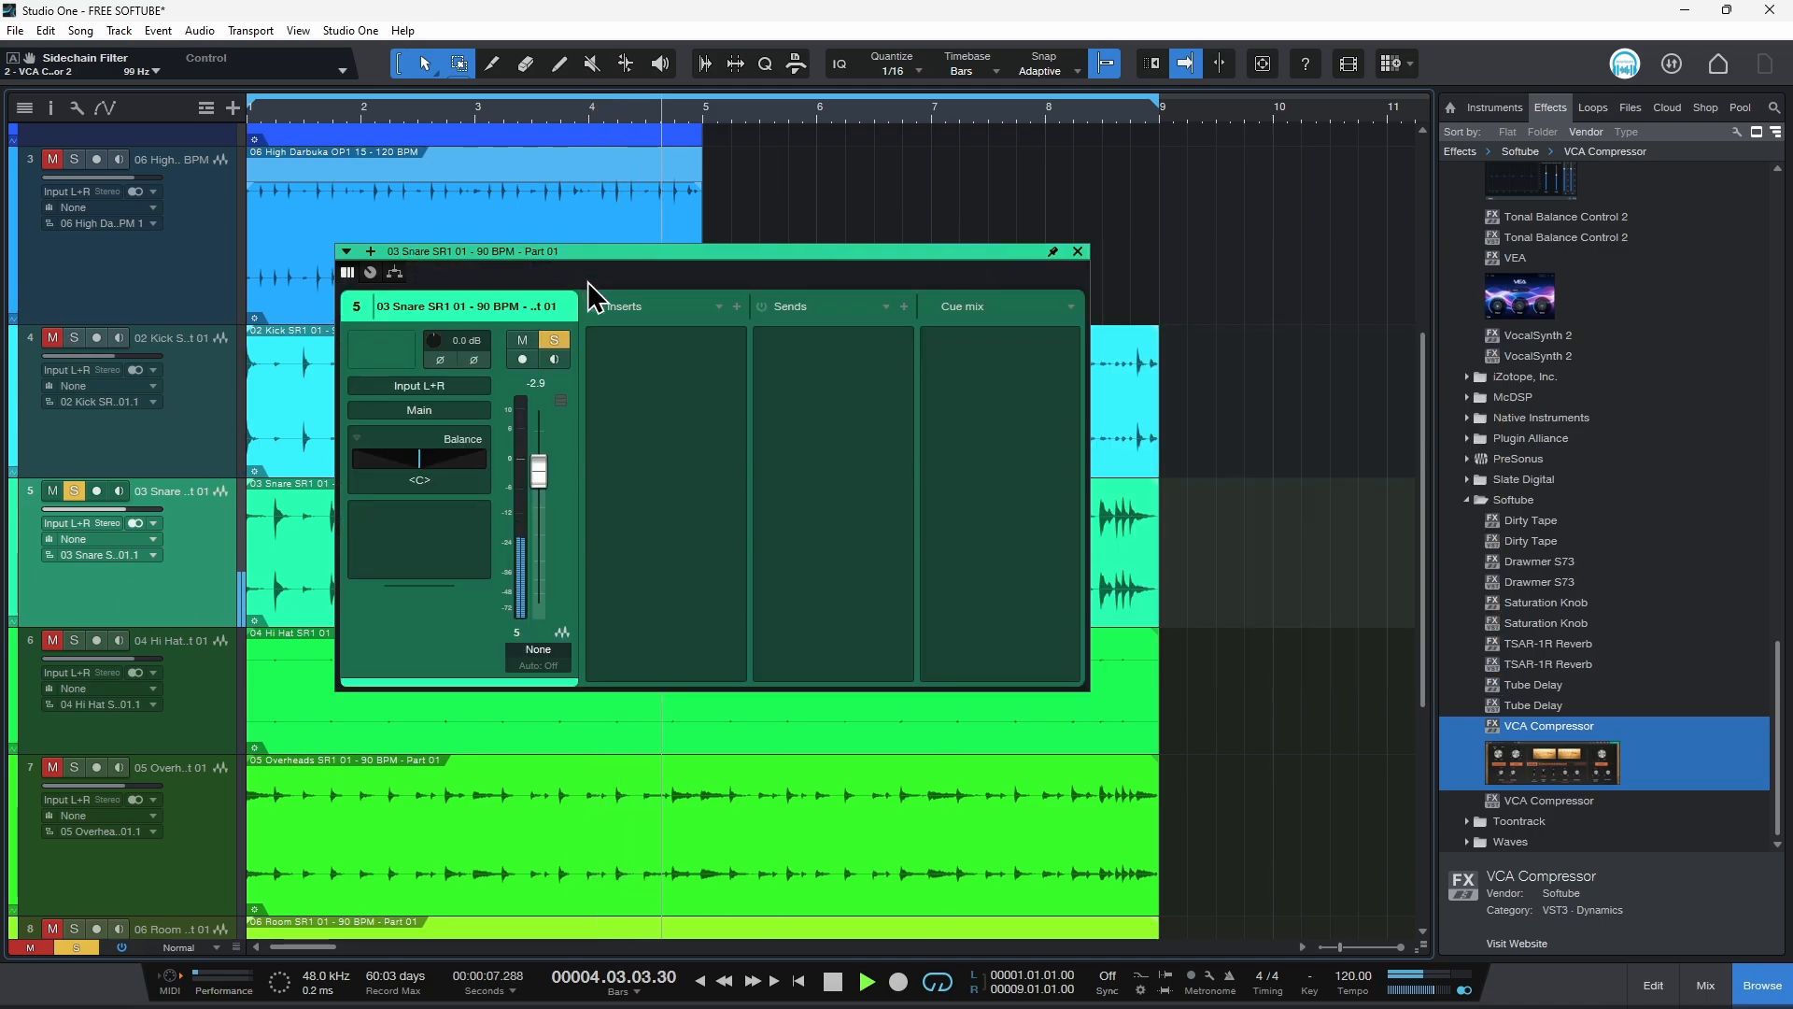
{"action": "left_click_drag", "start_coordinate": [618, 263], "coordinate": [655, 261]}
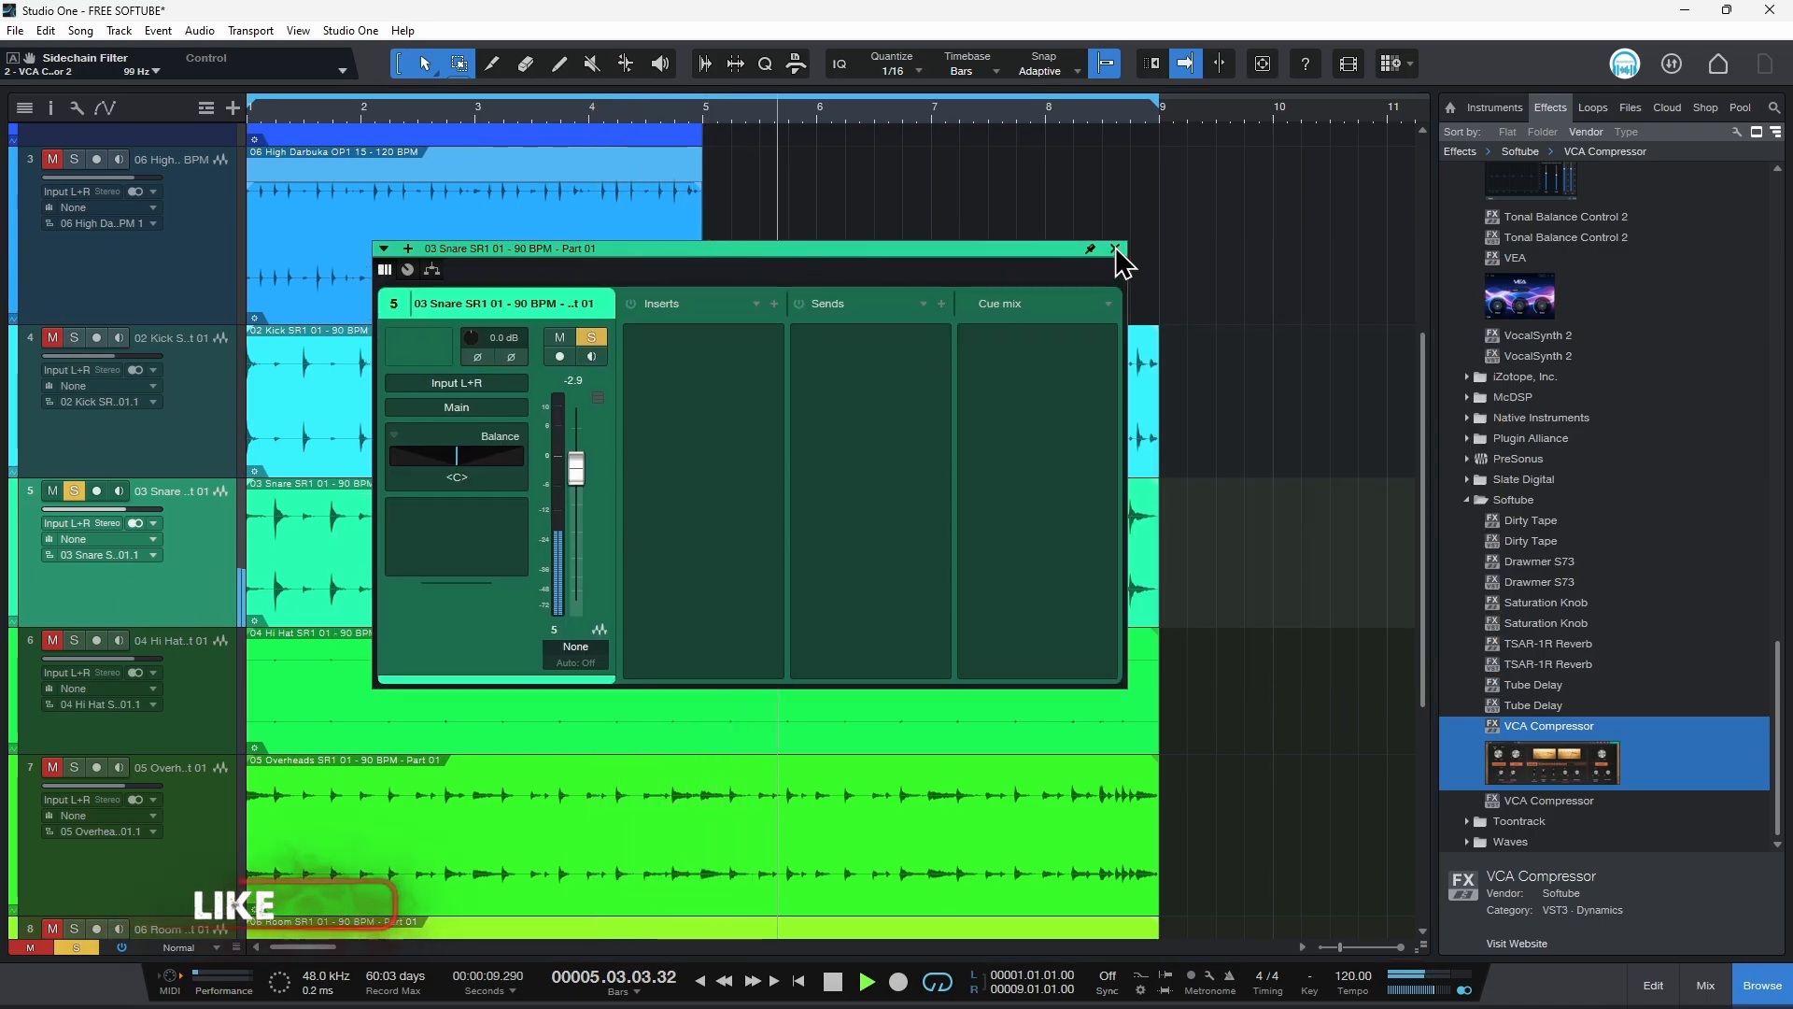
{"action": "left_click", "coordinate": [1115, 248]}
{"action": "left_click_drag", "start_coordinate": [1589, 723], "coordinate": [512, 538]}
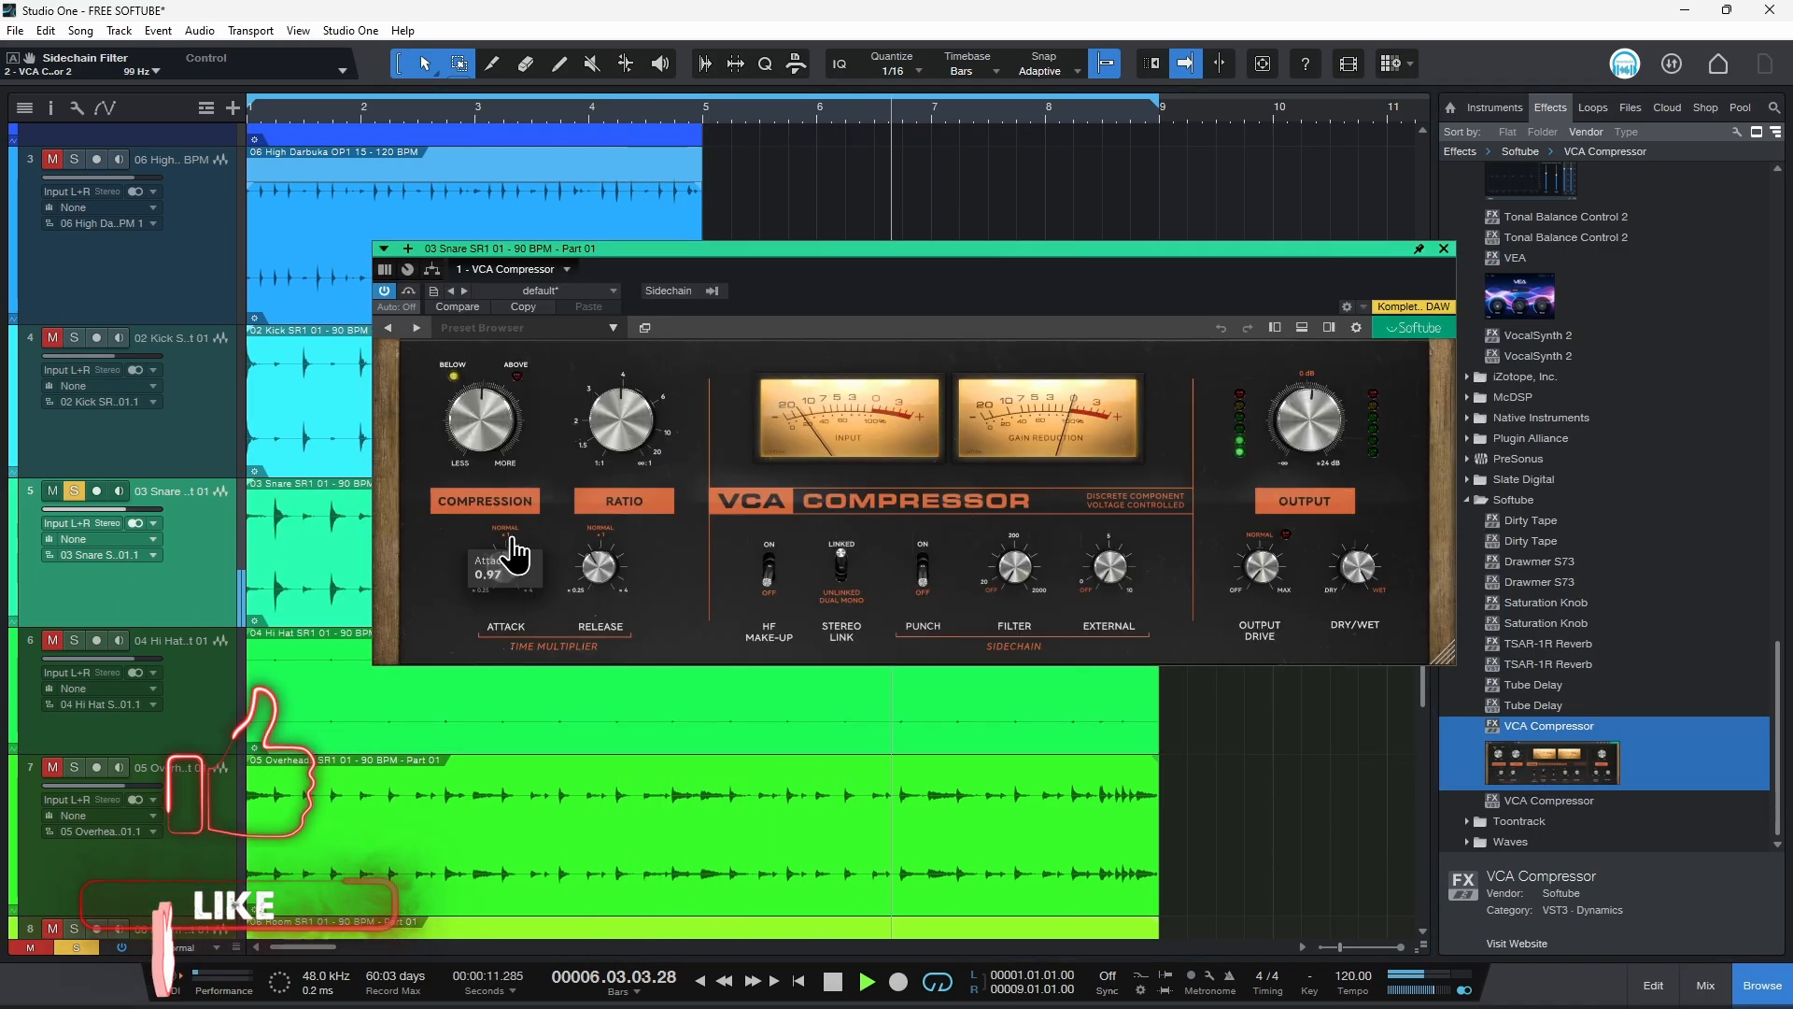
Step: Load the Drums Fast Snare preset on the snare compressor
{"action": "left_click_drag", "start_coordinate": [829, 272], "coordinate": [823, 279]}
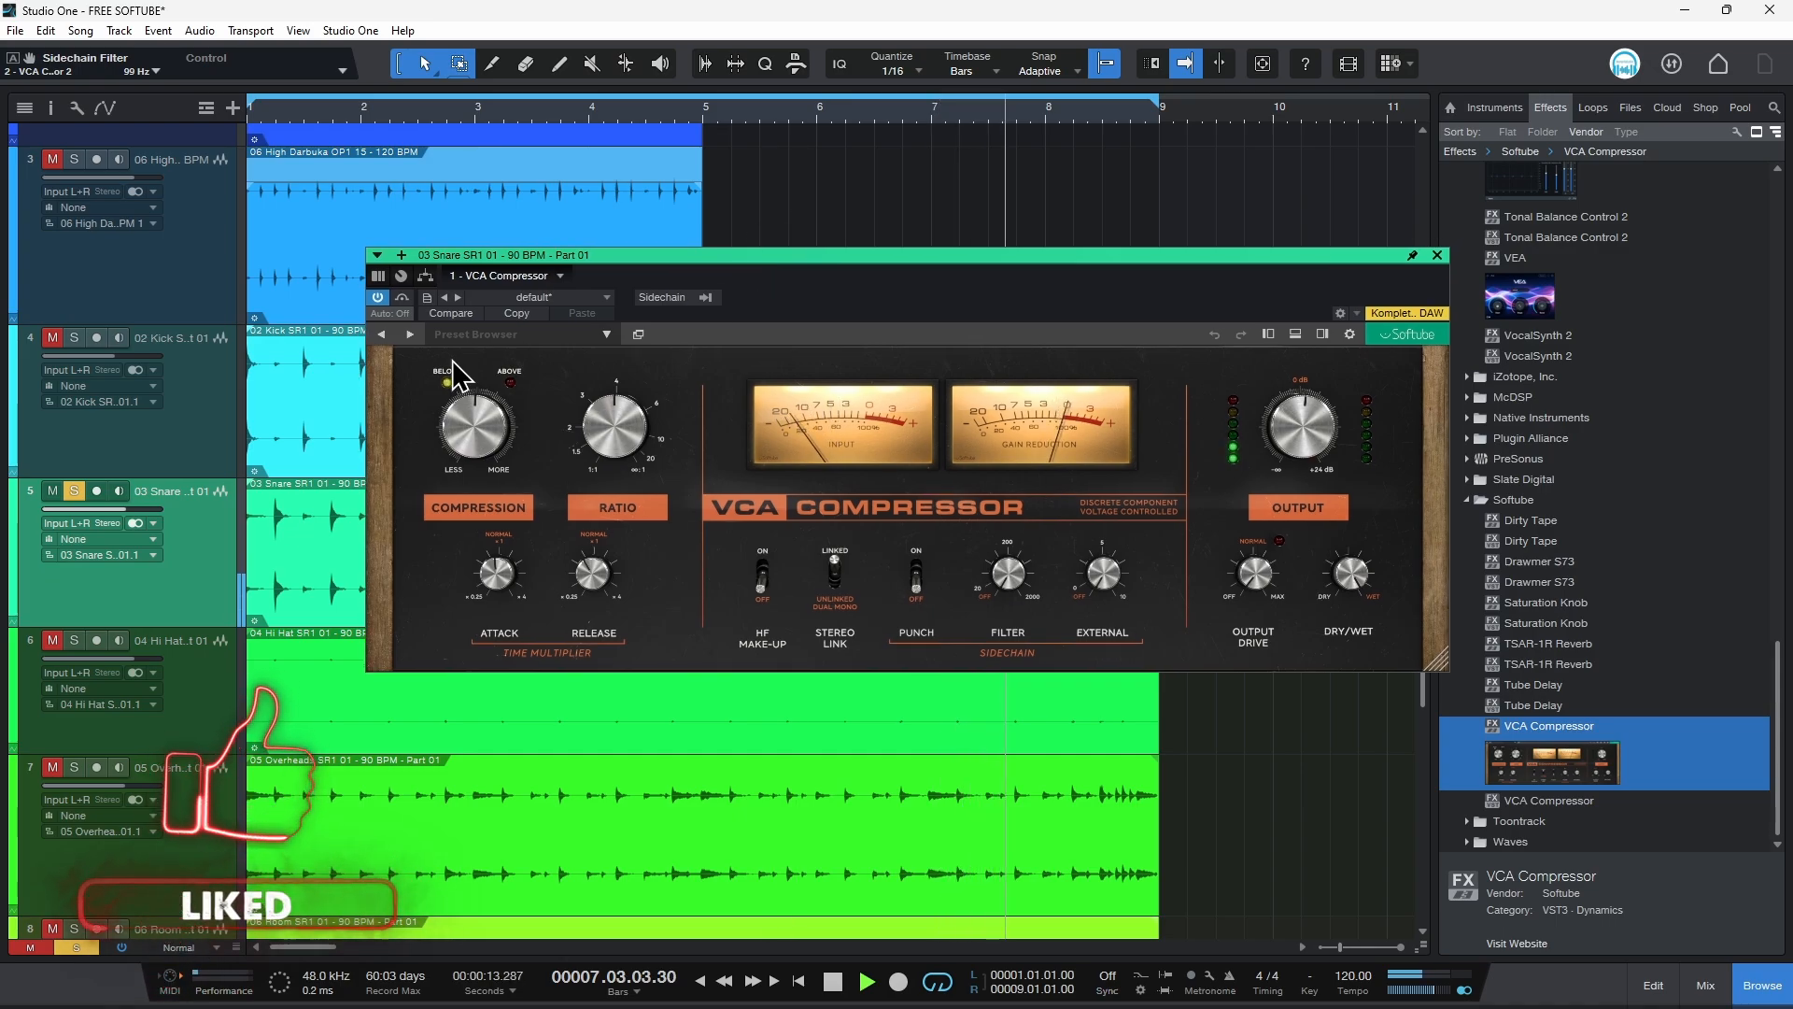
{"action": "left_click", "coordinate": [498, 328]}
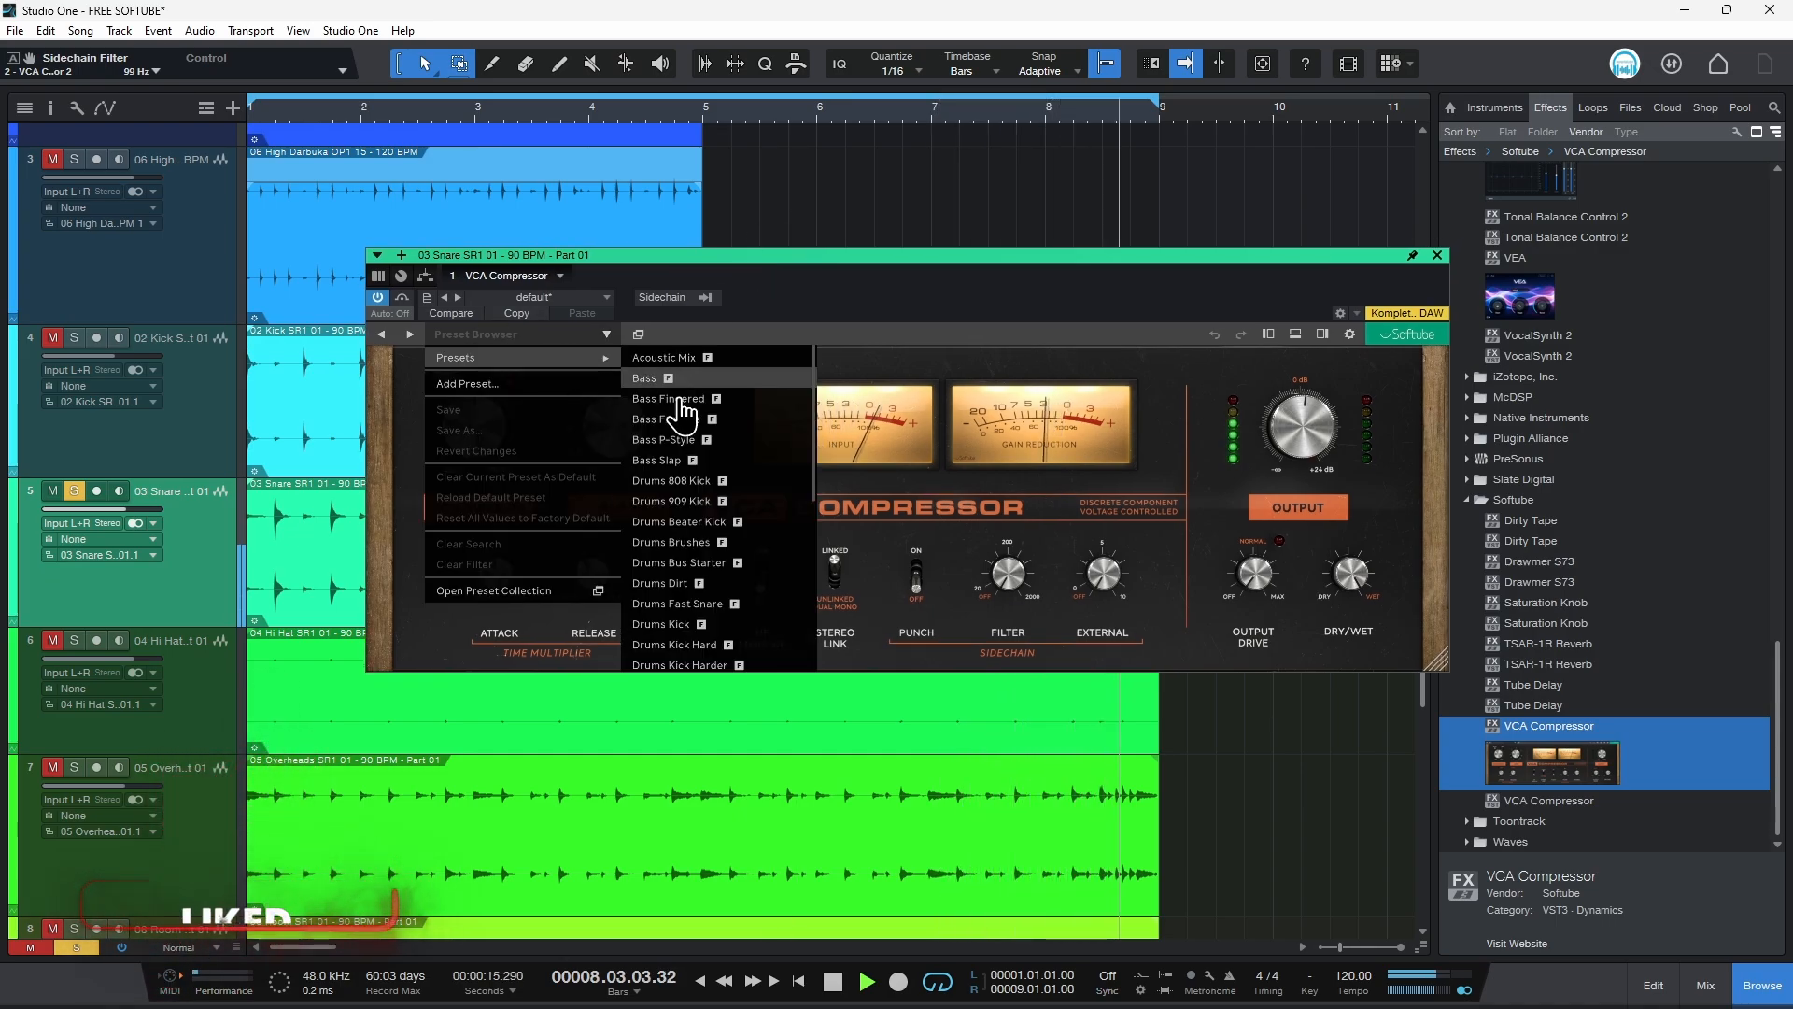
{"action": "scroll", "coordinate": [736, 512], "scroll_direction": "down", "scroll_amount": 2}
{"action": "scroll", "coordinate": [734, 514], "scroll_direction": "down", "scroll_amount": 3}
{"action": "left_click", "coordinate": [737, 507]}
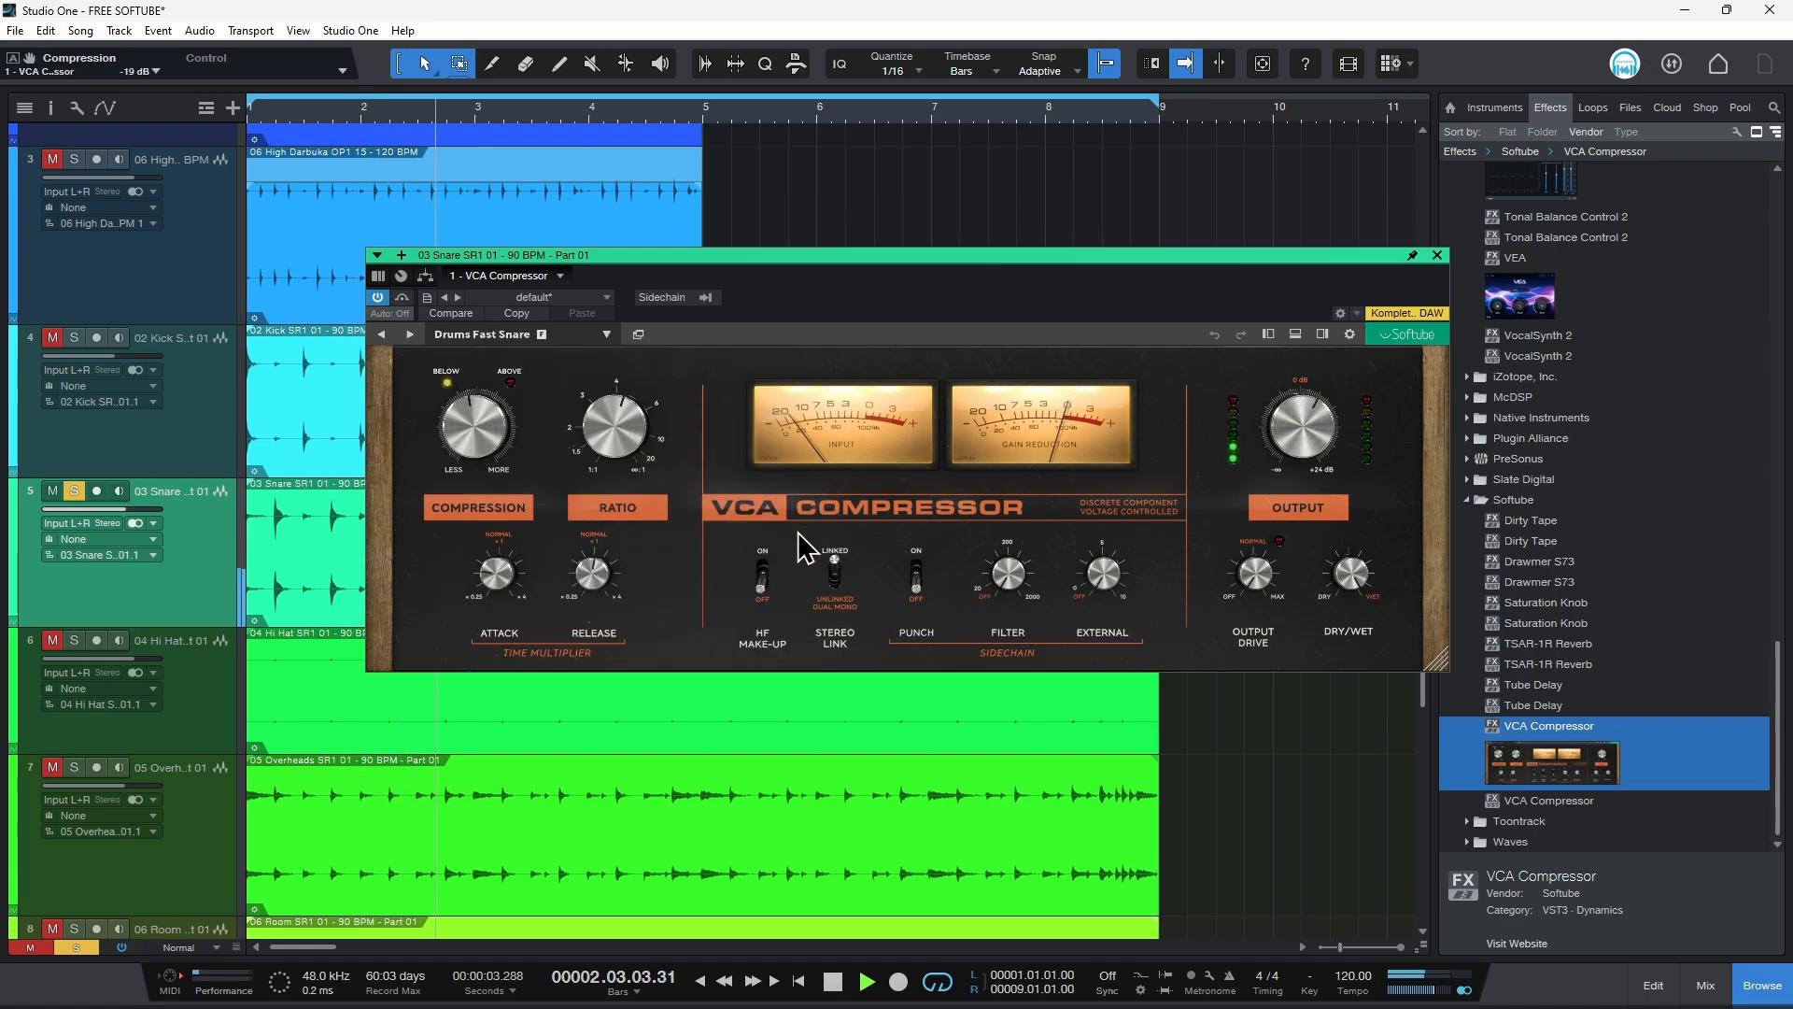
Step: Switch to the Drums Snare Parallel preset and raise its compression to about -26 dB
{"action": "left_click_drag", "start_coordinate": [473, 396], "coordinate": [472, 349]}
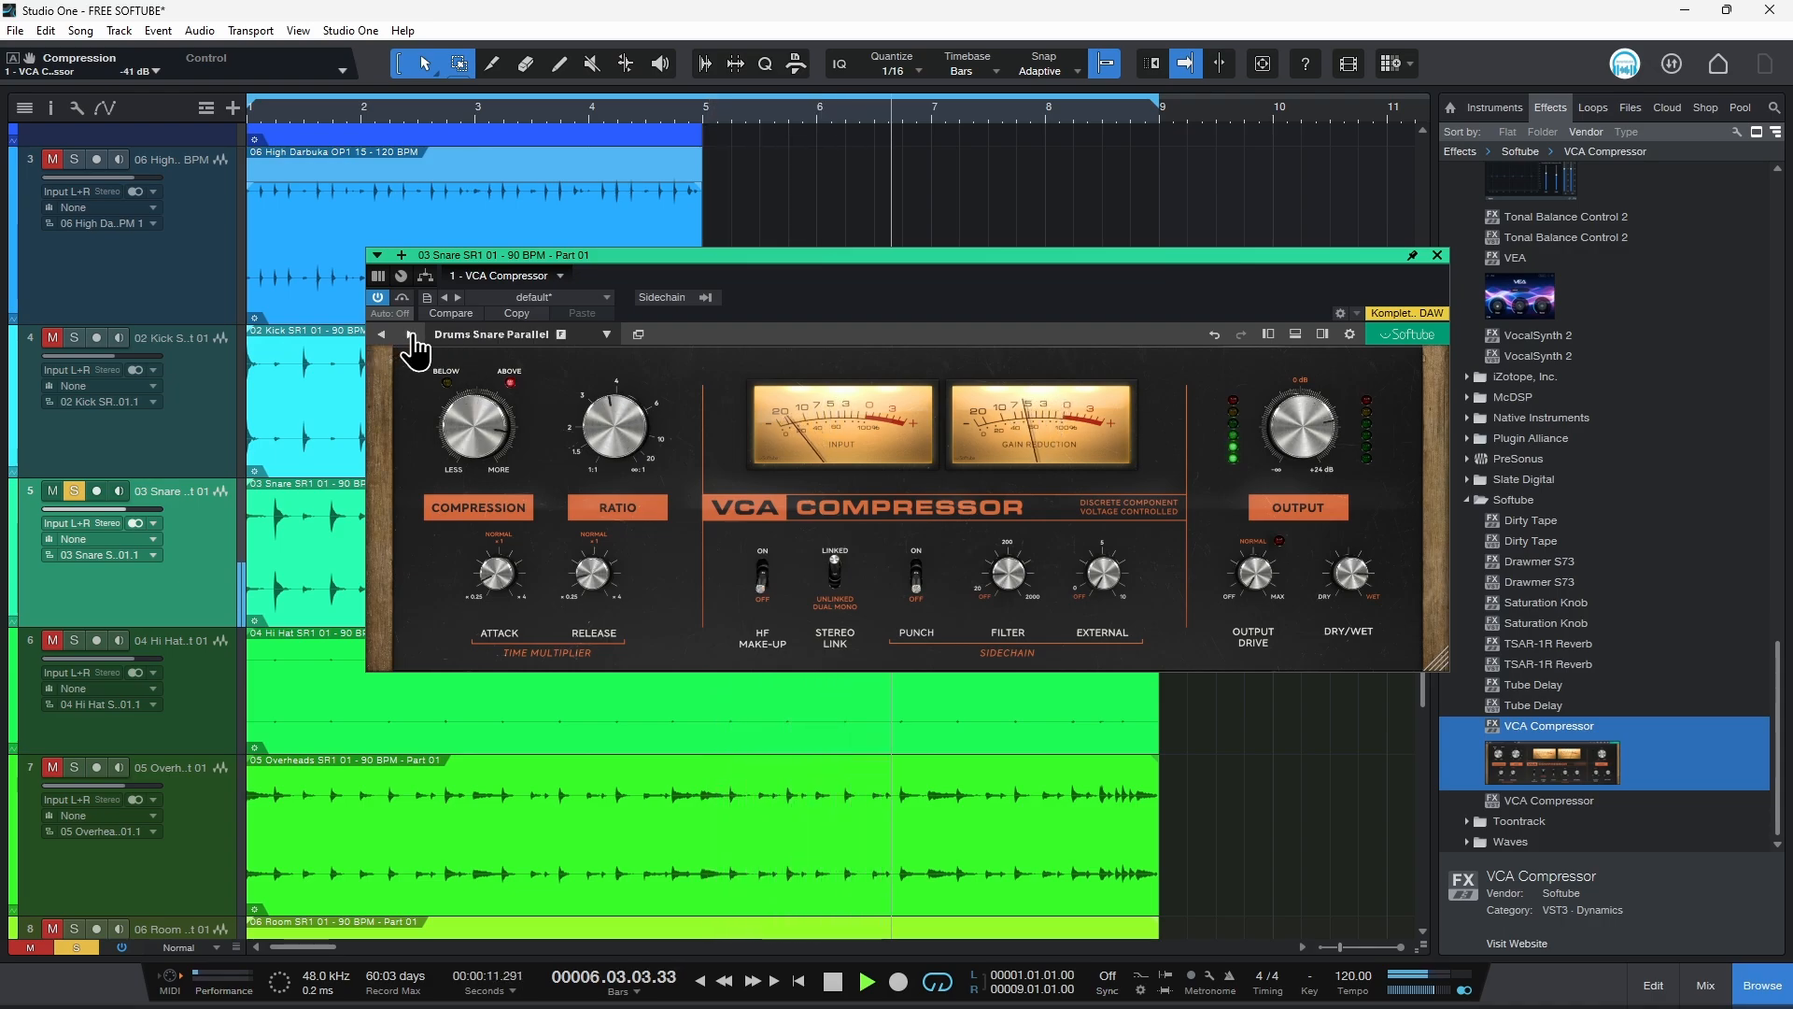
{"action": "mouse_move", "coordinate": [1359, 571]}
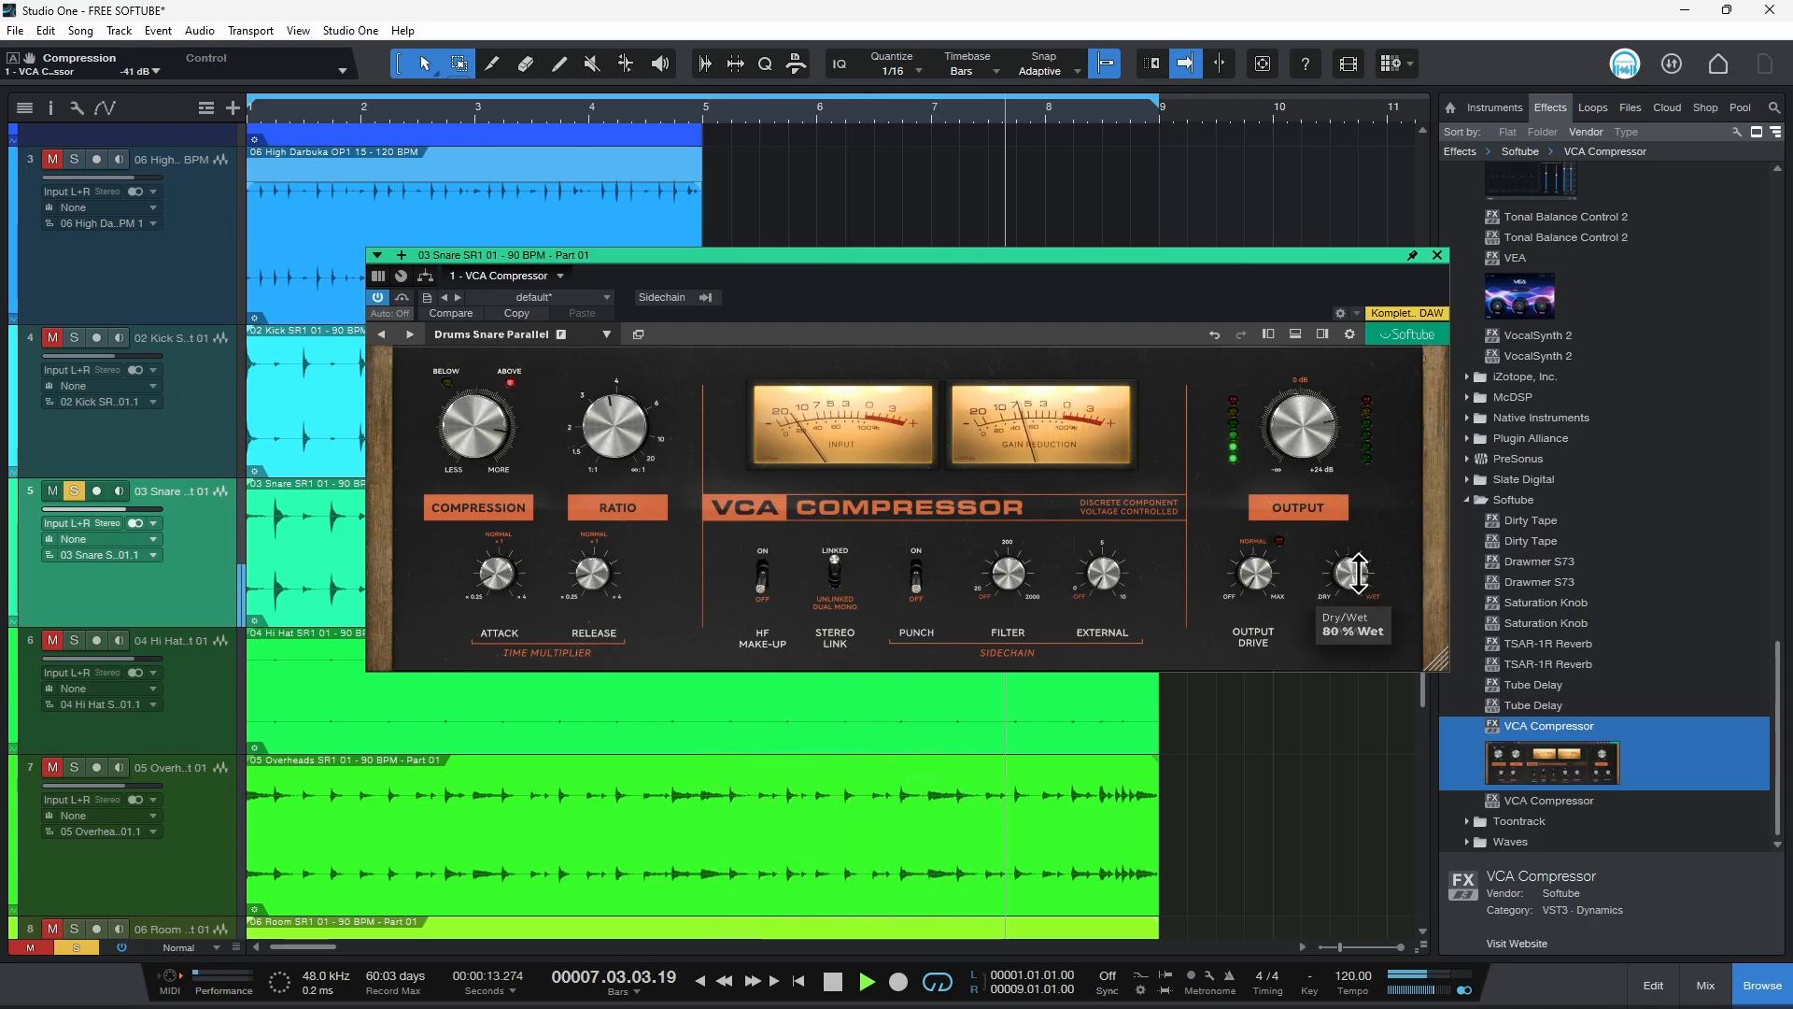
{"action": "mouse_move", "coordinate": [498, 425]}
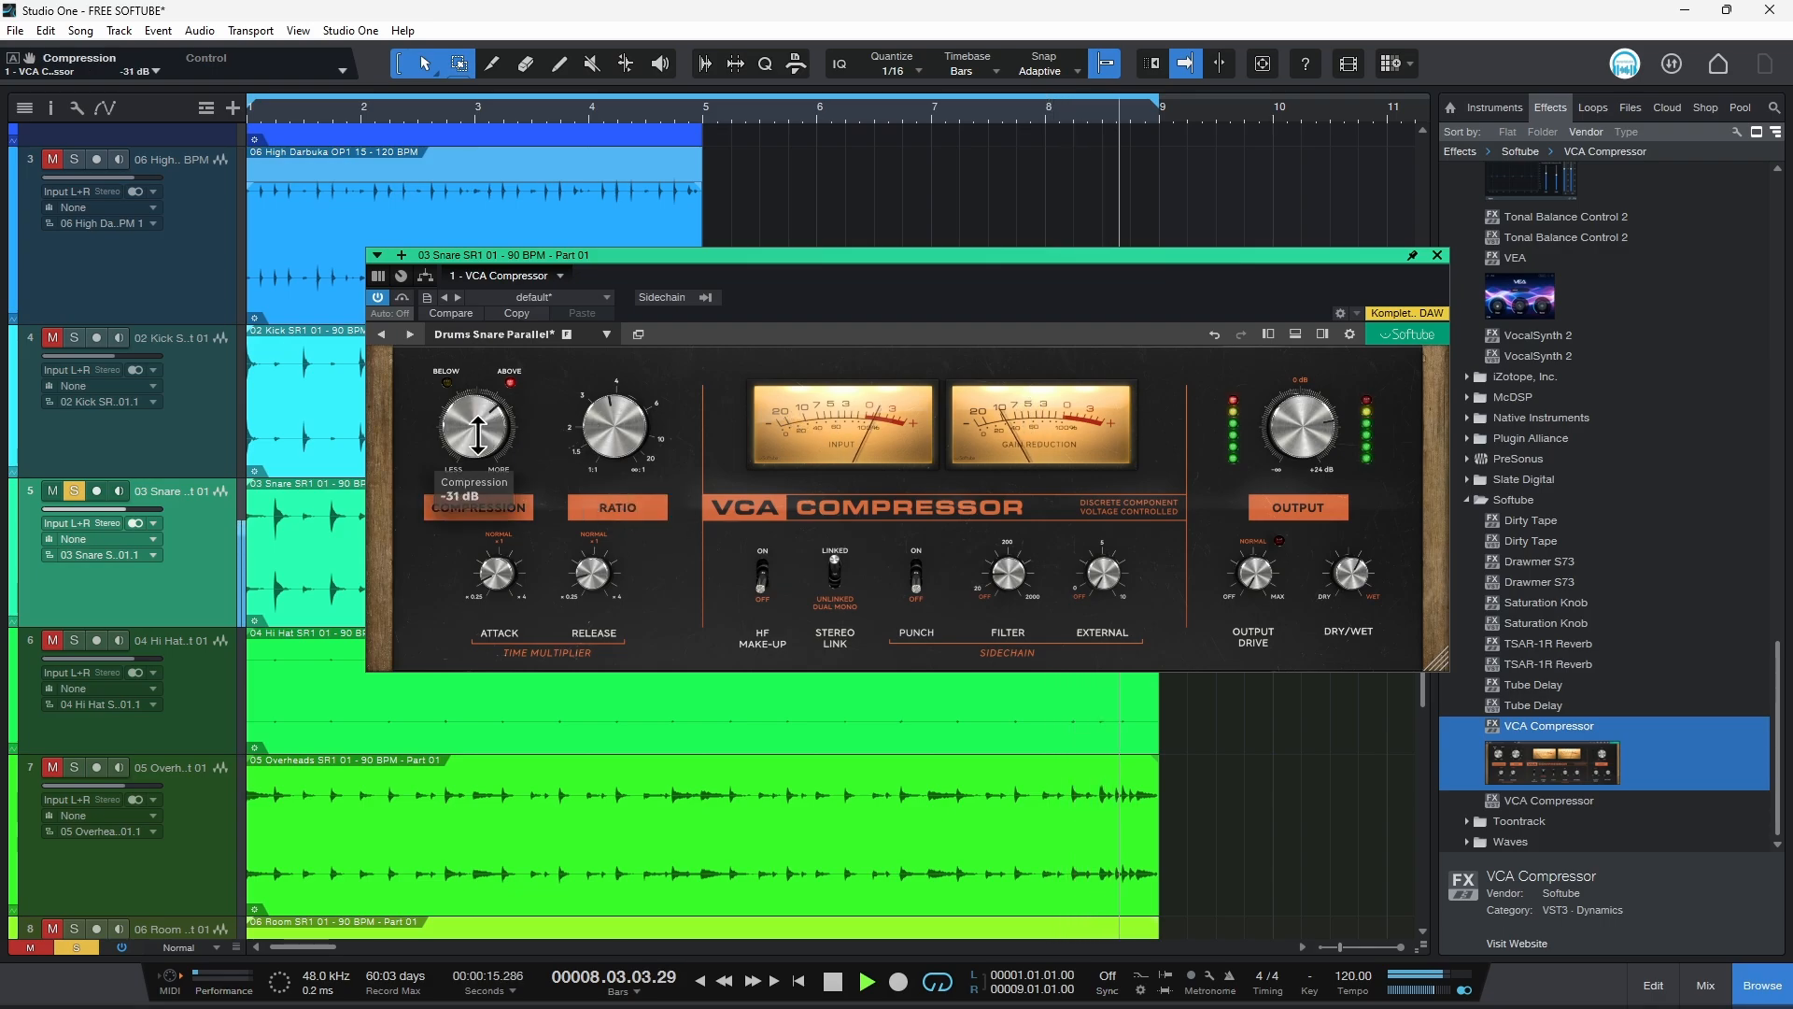
{"action": "left_click_drag", "start_coordinate": [477, 431], "coordinate": [477, 422]}
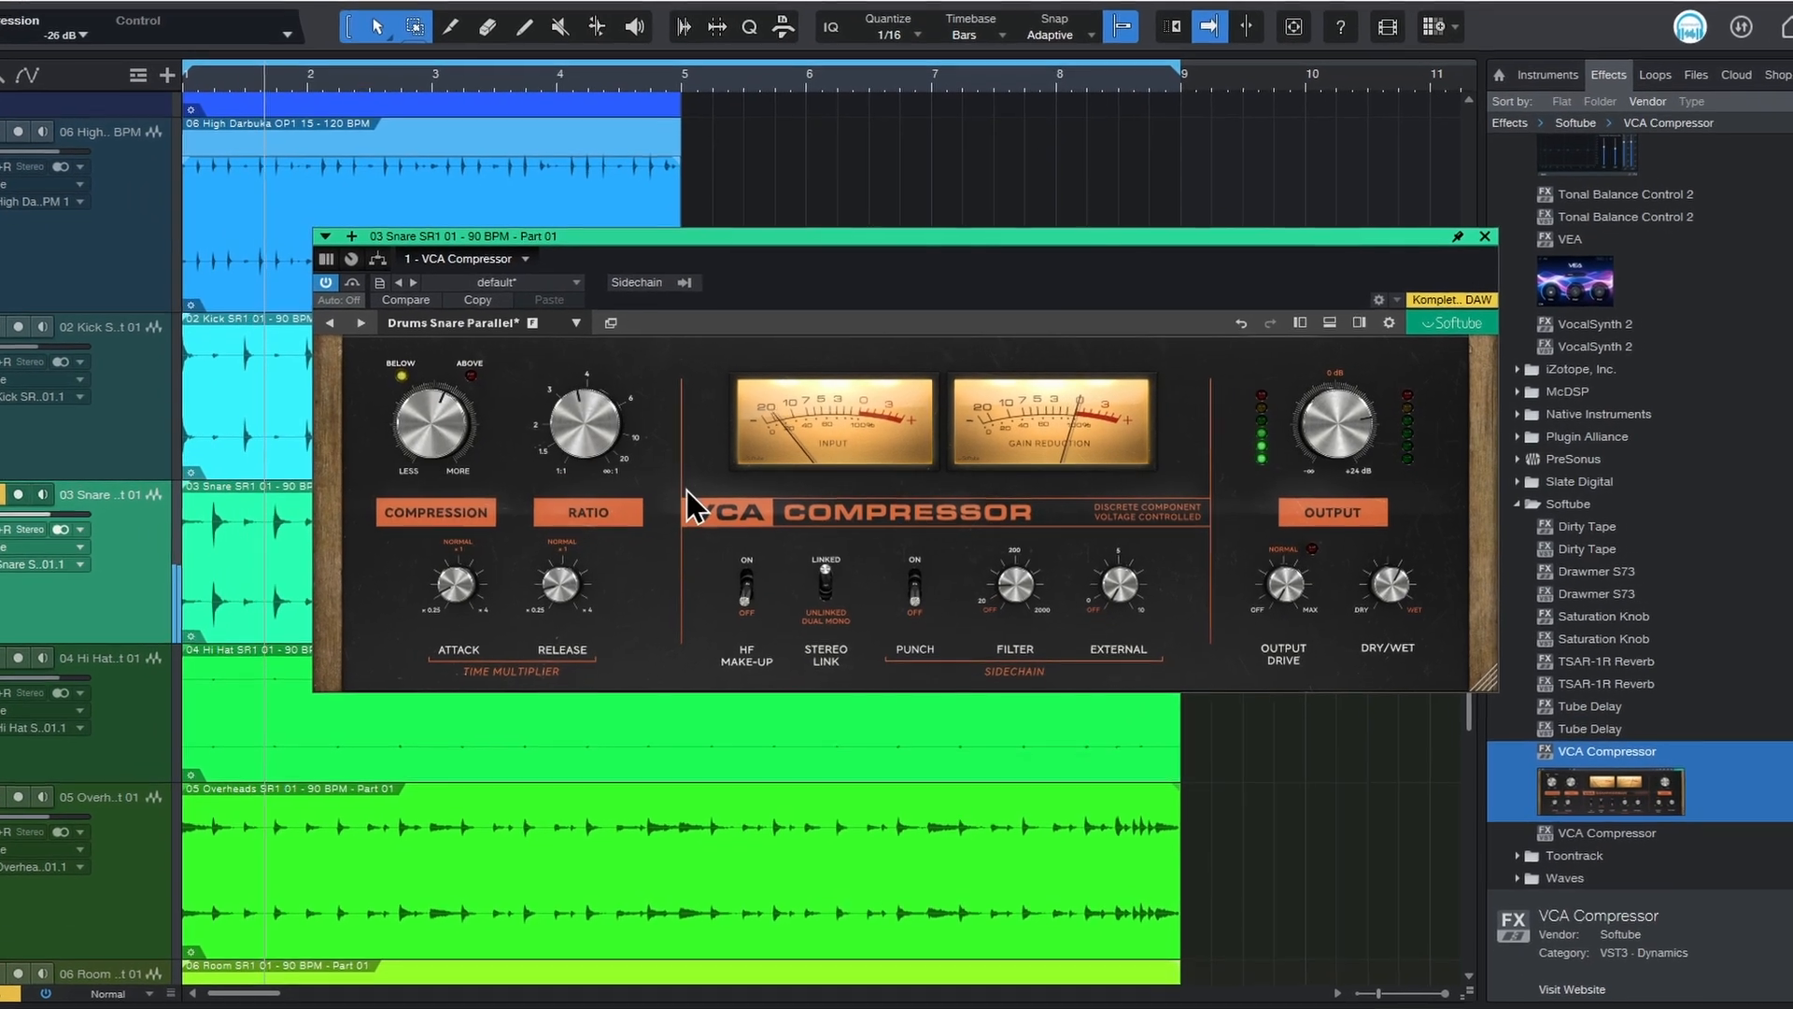
Step: Set the snare compressor's attack to about 0.52, flip the HF make-up and punch switches, and nudge the sidechain filter up
{"action": "mouse_move", "coordinate": [468, 578]}
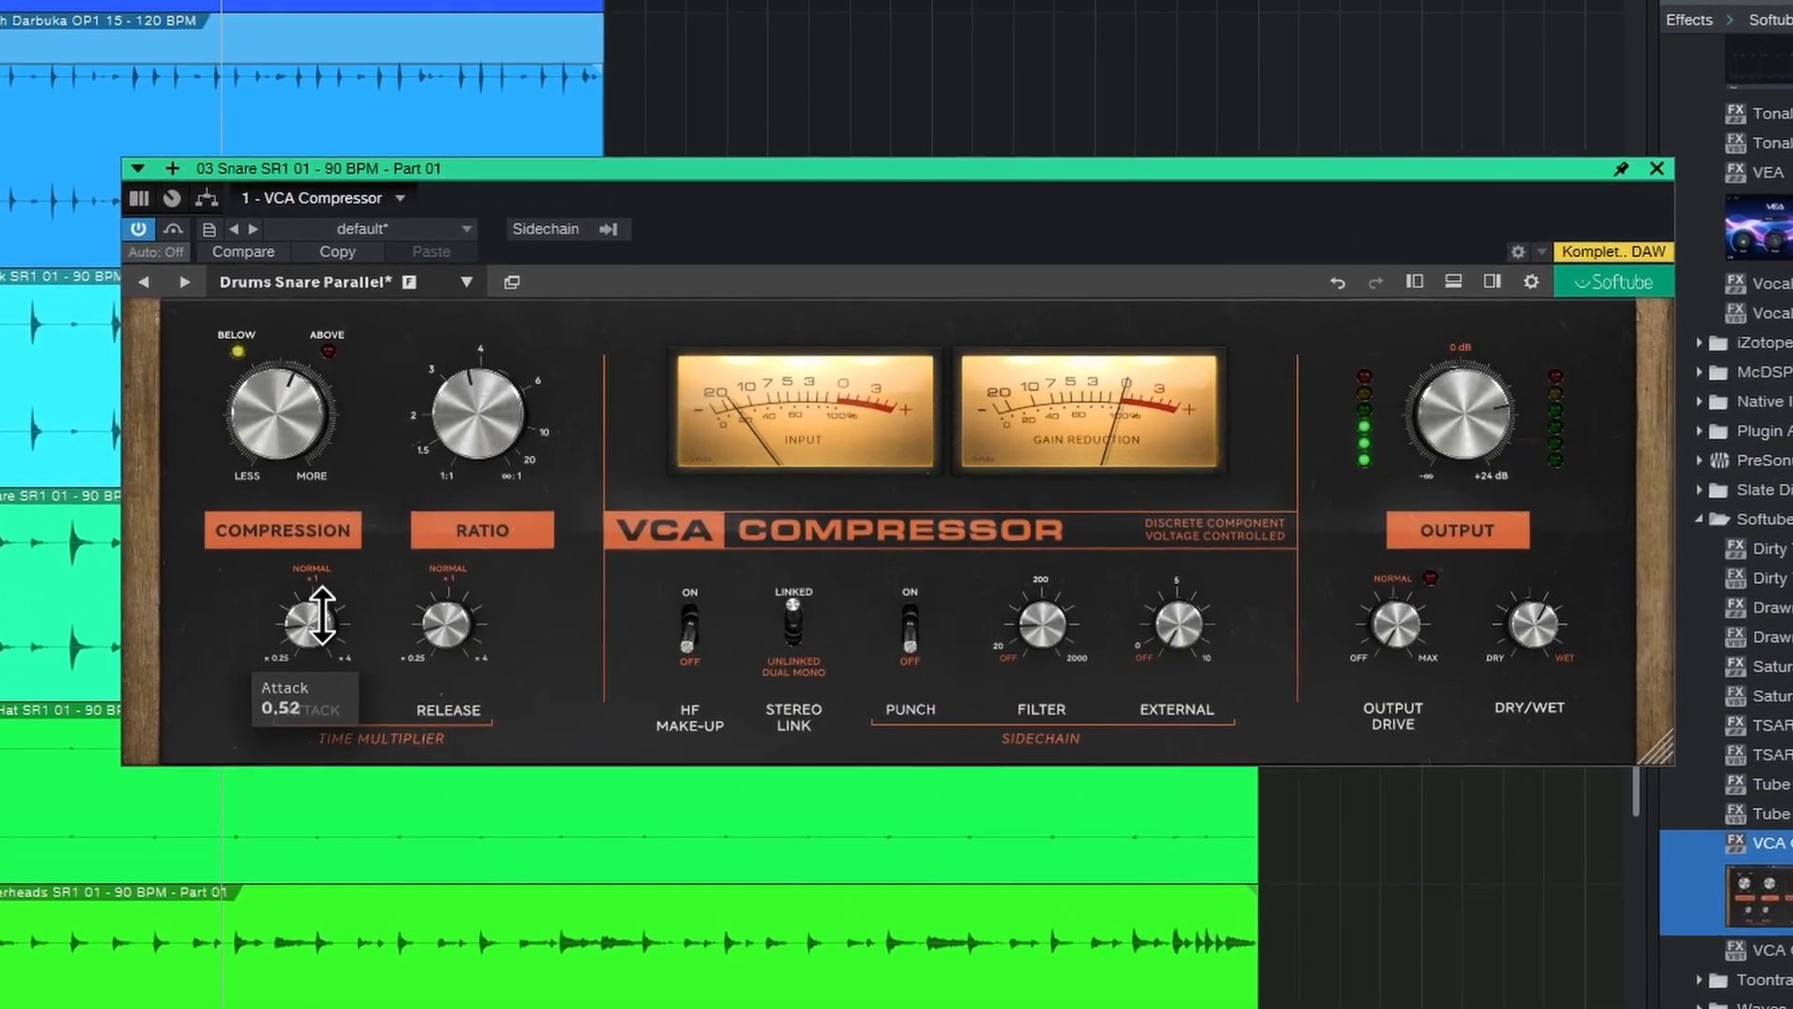
{"action": "left_click", "coordinate": [688, 630]}
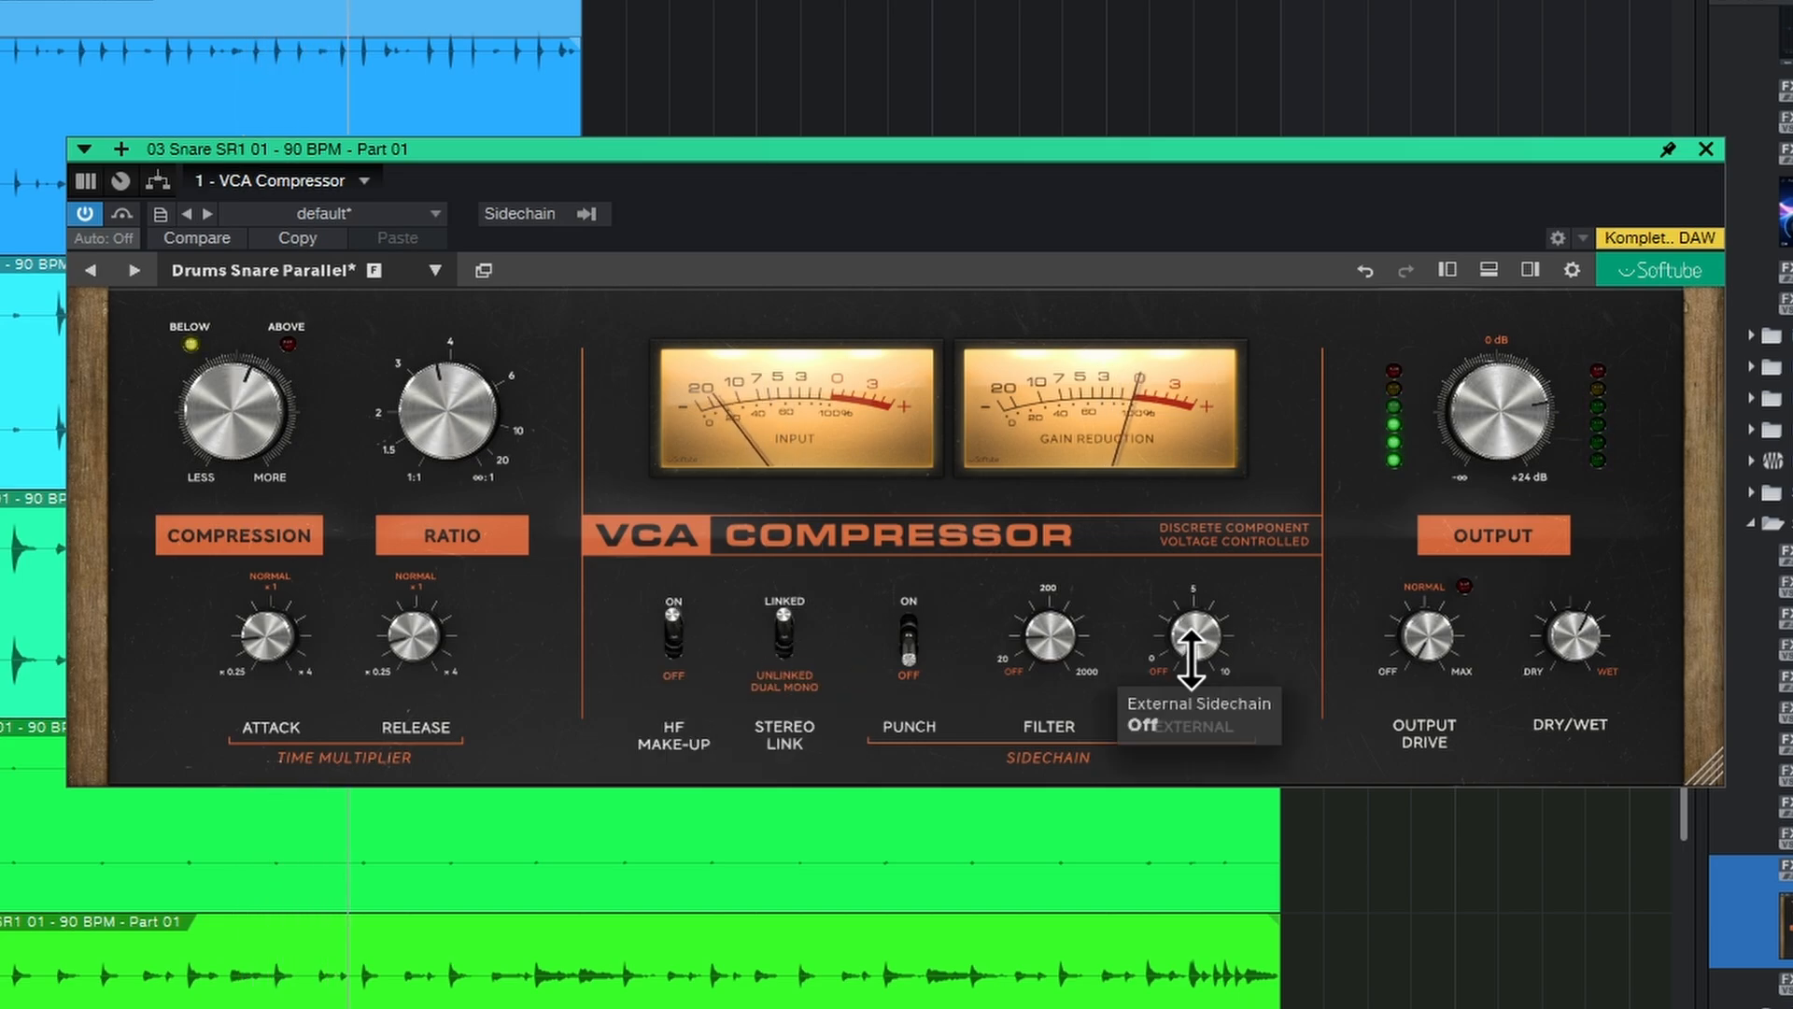
{"action": "left_click", "coordinate": [911, 635]}
{"action": "left_click_drag", "start_coordinate": [1050, 632], "coordinate": [1066, 627]}
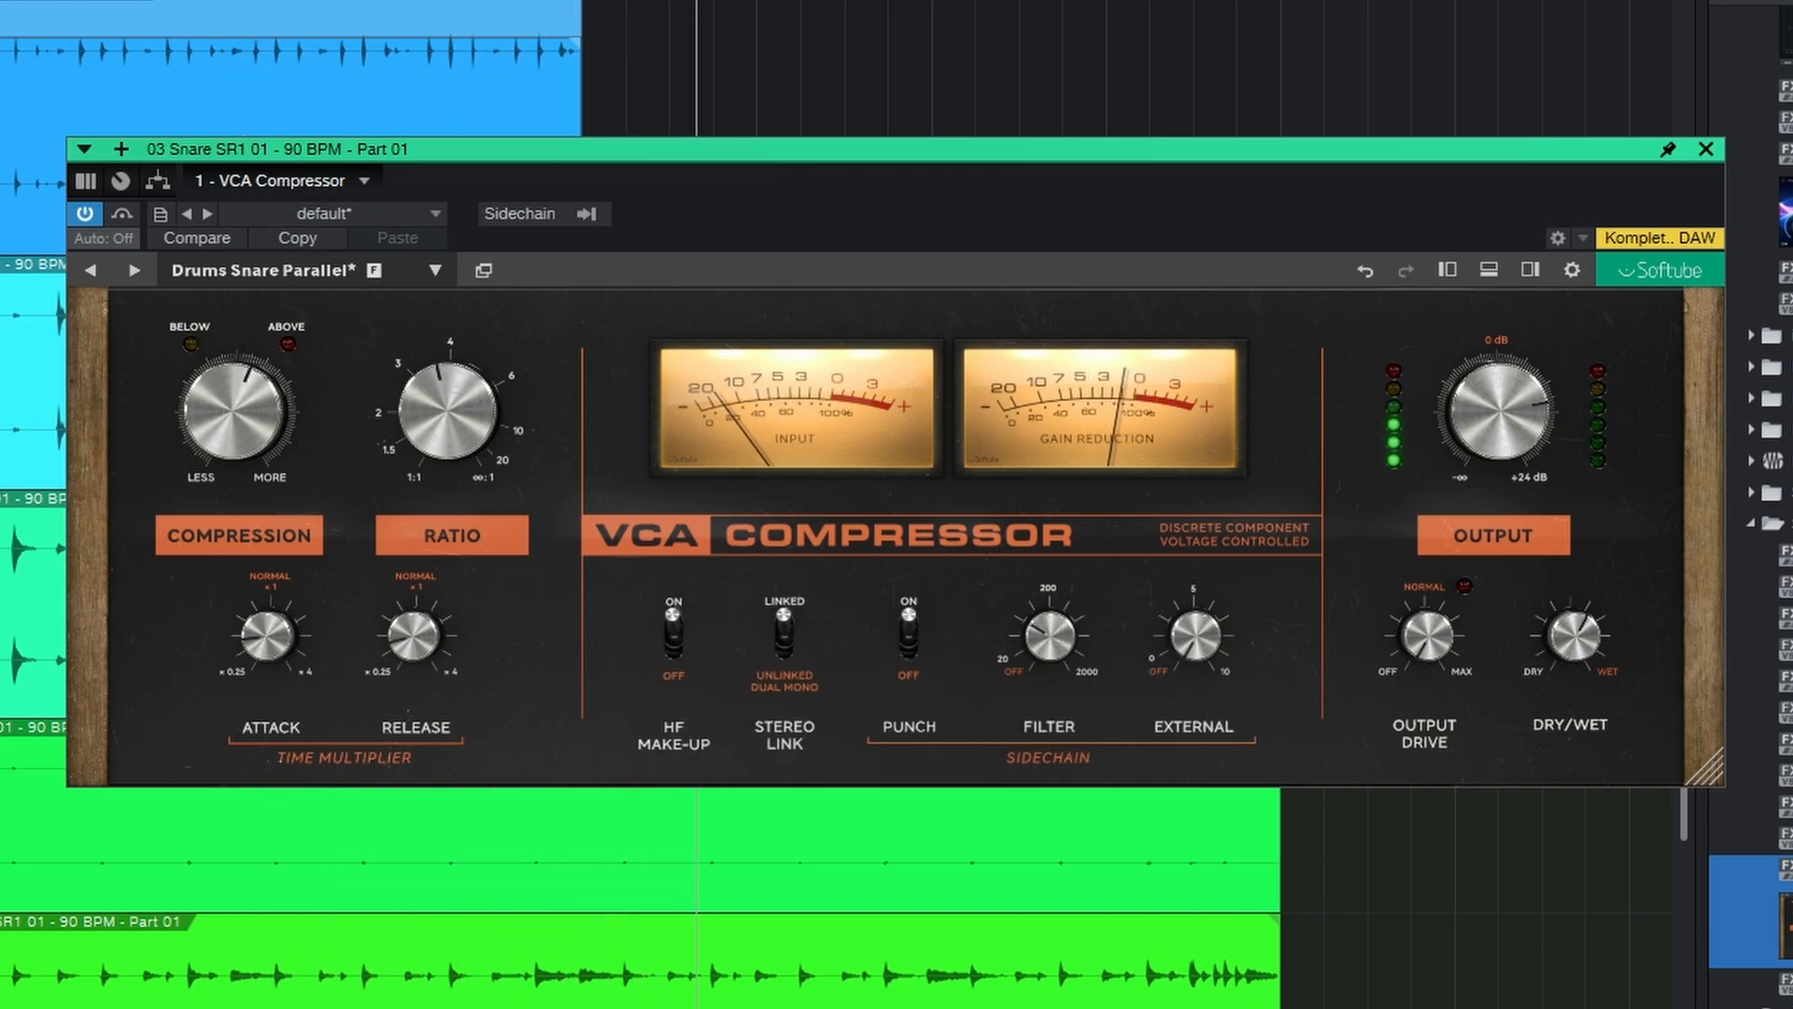
Step: Bypass and re-enable the snare compressor to compare, then lower its output level slightly
{"action": "left_click", "coordinate": [84, 214]}
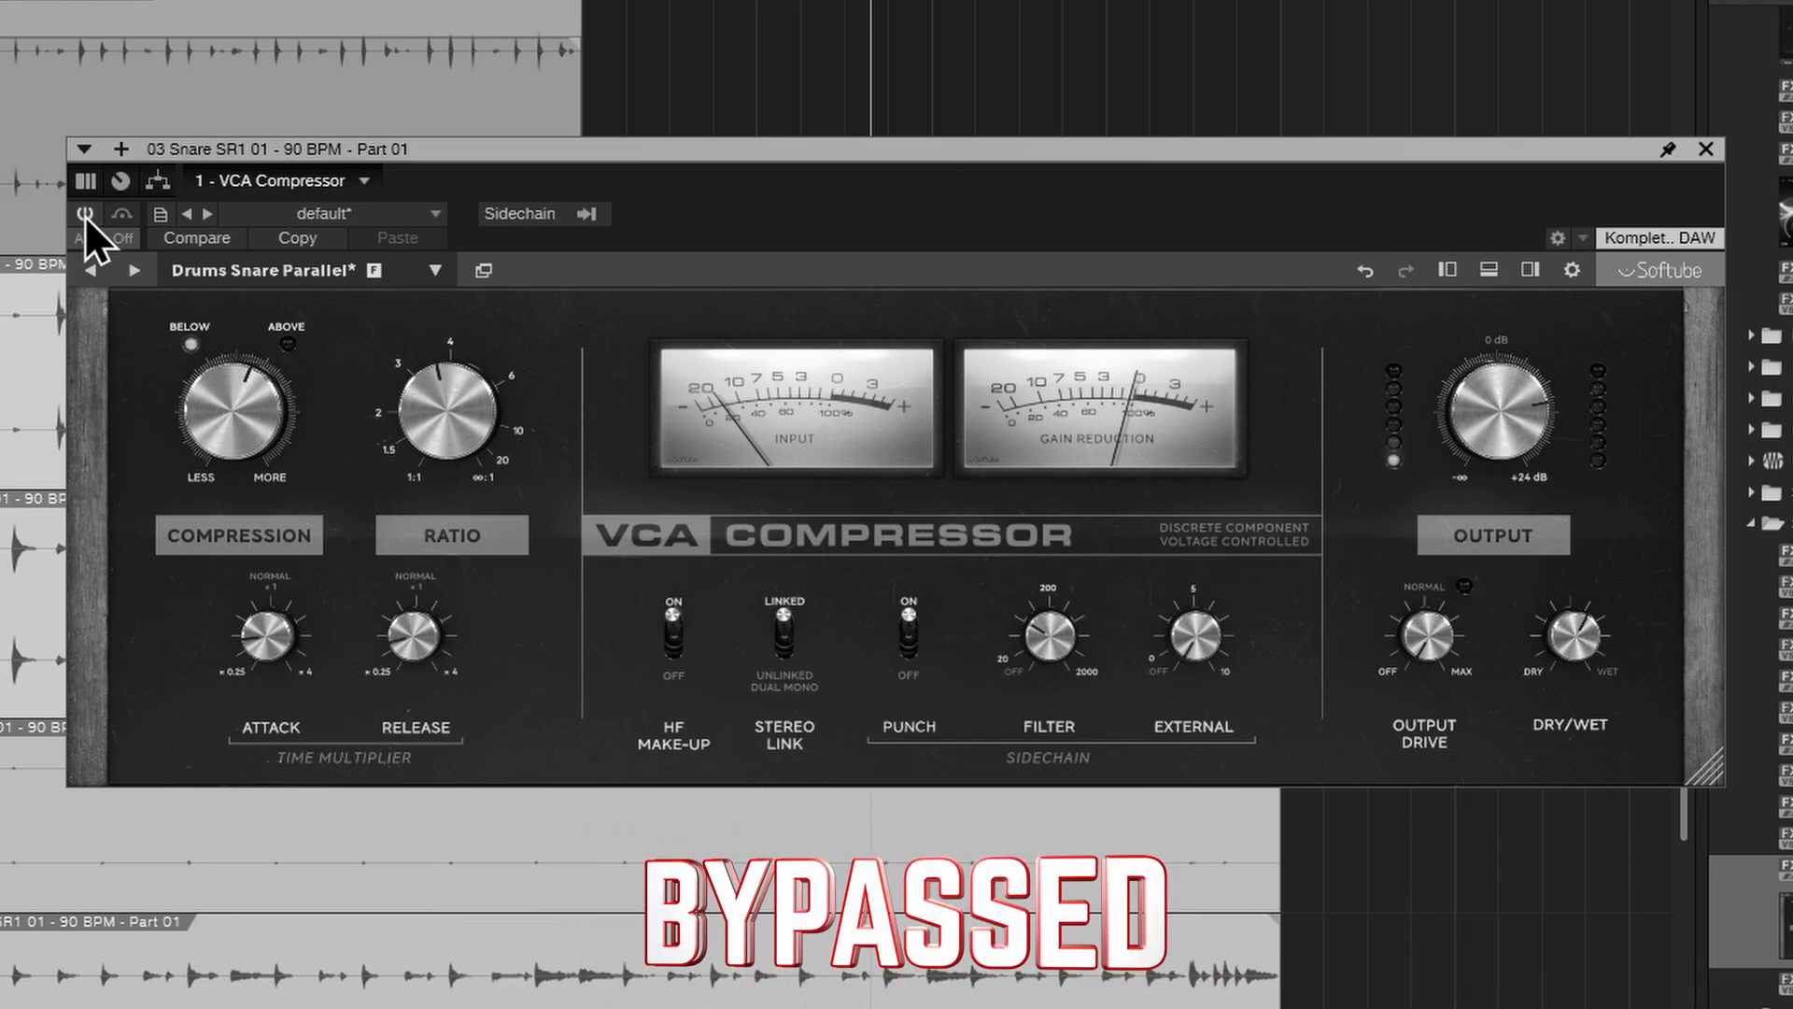
{"action": "left_click", "coordinate": [84, 214]}
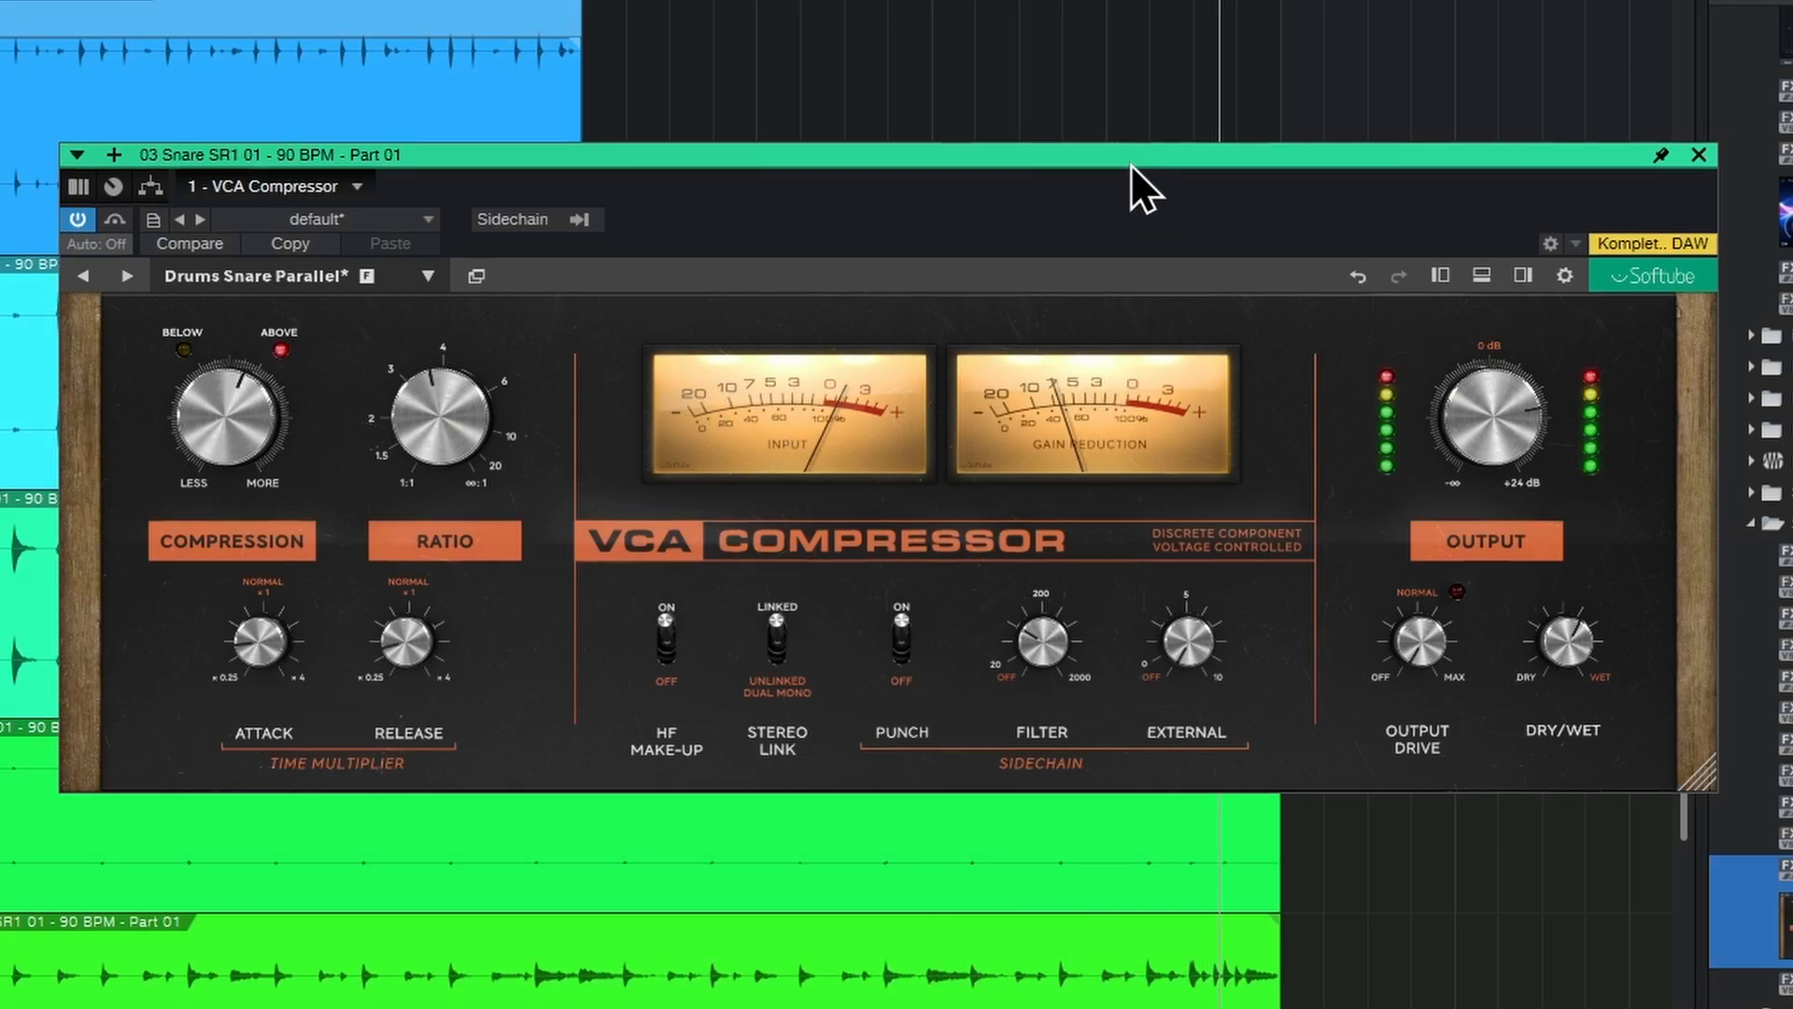
{"action": "left_click_drag", "start_coordinate": [1485, 415], "coordinate": [1413, 418]}
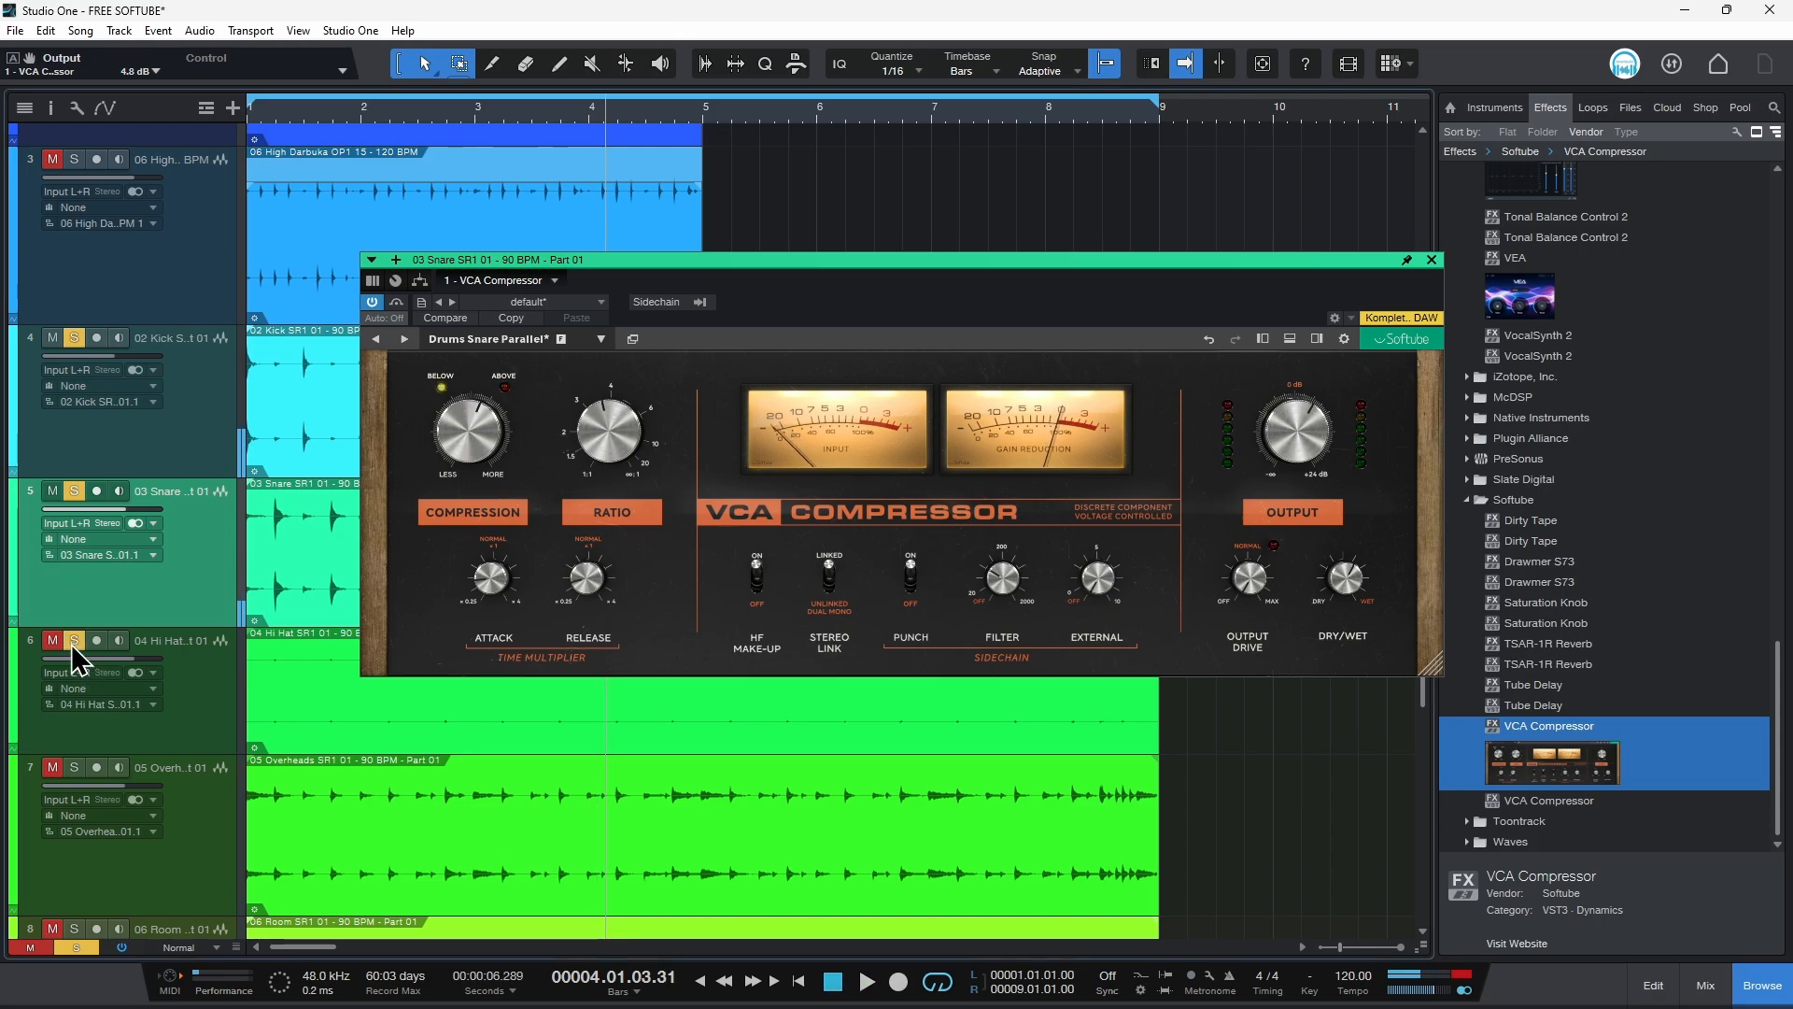
Step: Solo the room track
{"action": "scroll", "coordinate": [403, 747], "scroll_direction": "down", "scroll_amount": 4}
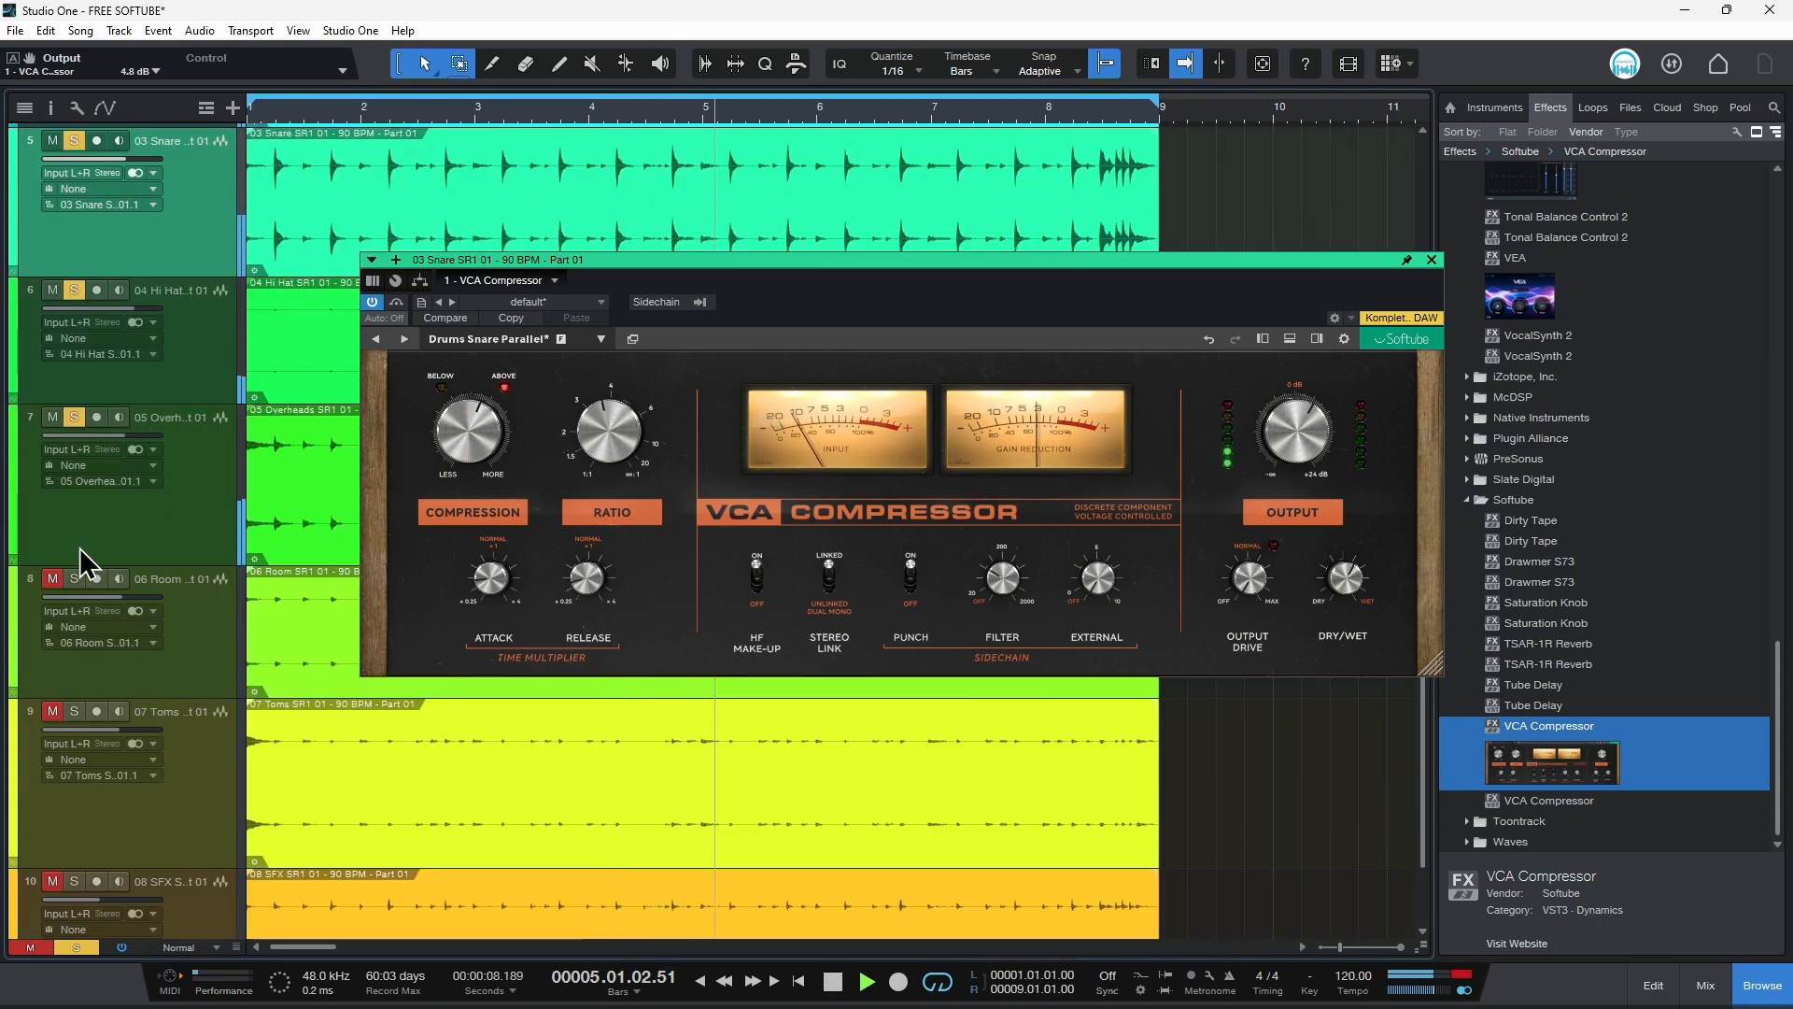
{"action": "left_click", "coordinate": [73, 580]}
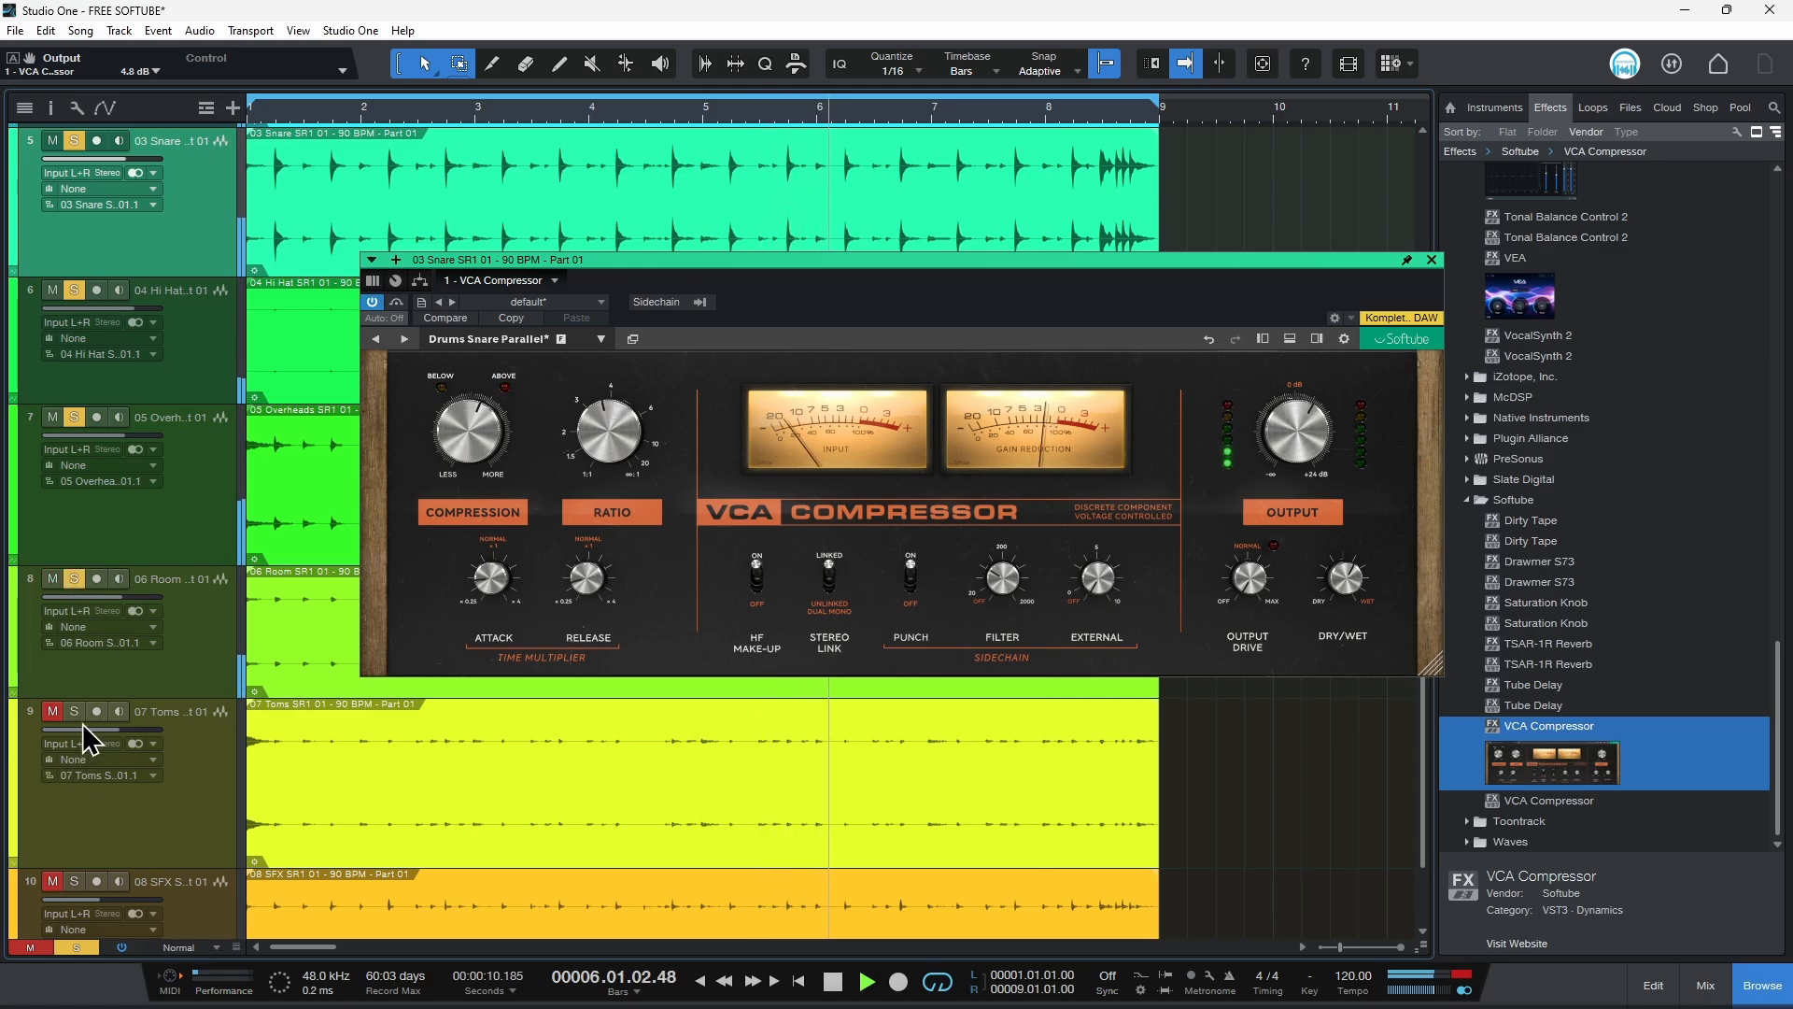
{"action": "scroll", "coordinate": [112, 829], "scroll_direction": "down", "scroll_amount": 1}
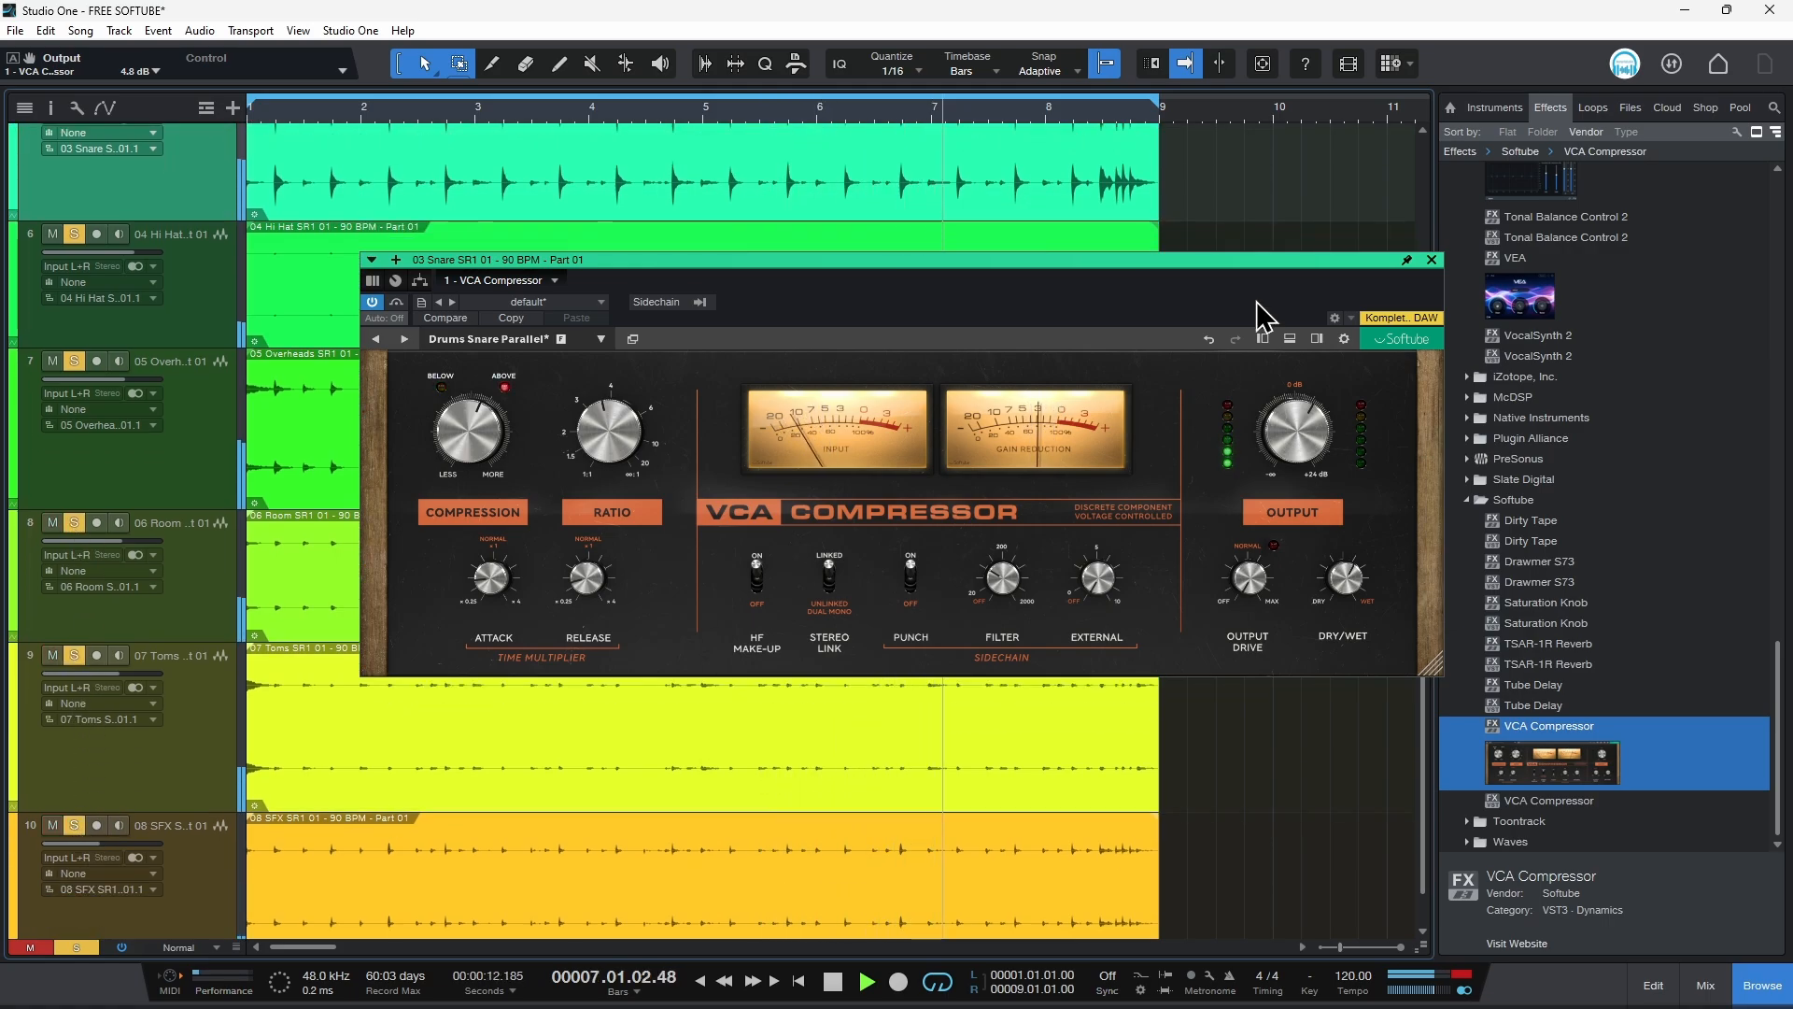
Step: Close the snare compressor window and insert a VCA Compressor on the overheads track
{"action": "left_click", "coordinate": [1432, 261]}
{"action": "scroll", "coordinate": [680, 607], "scroll_direction": "up", "scroll_amount": 5}
{"action": "left_click_drag", "start_coordinate": [1606, 758], "coordinate": [367, 698]}
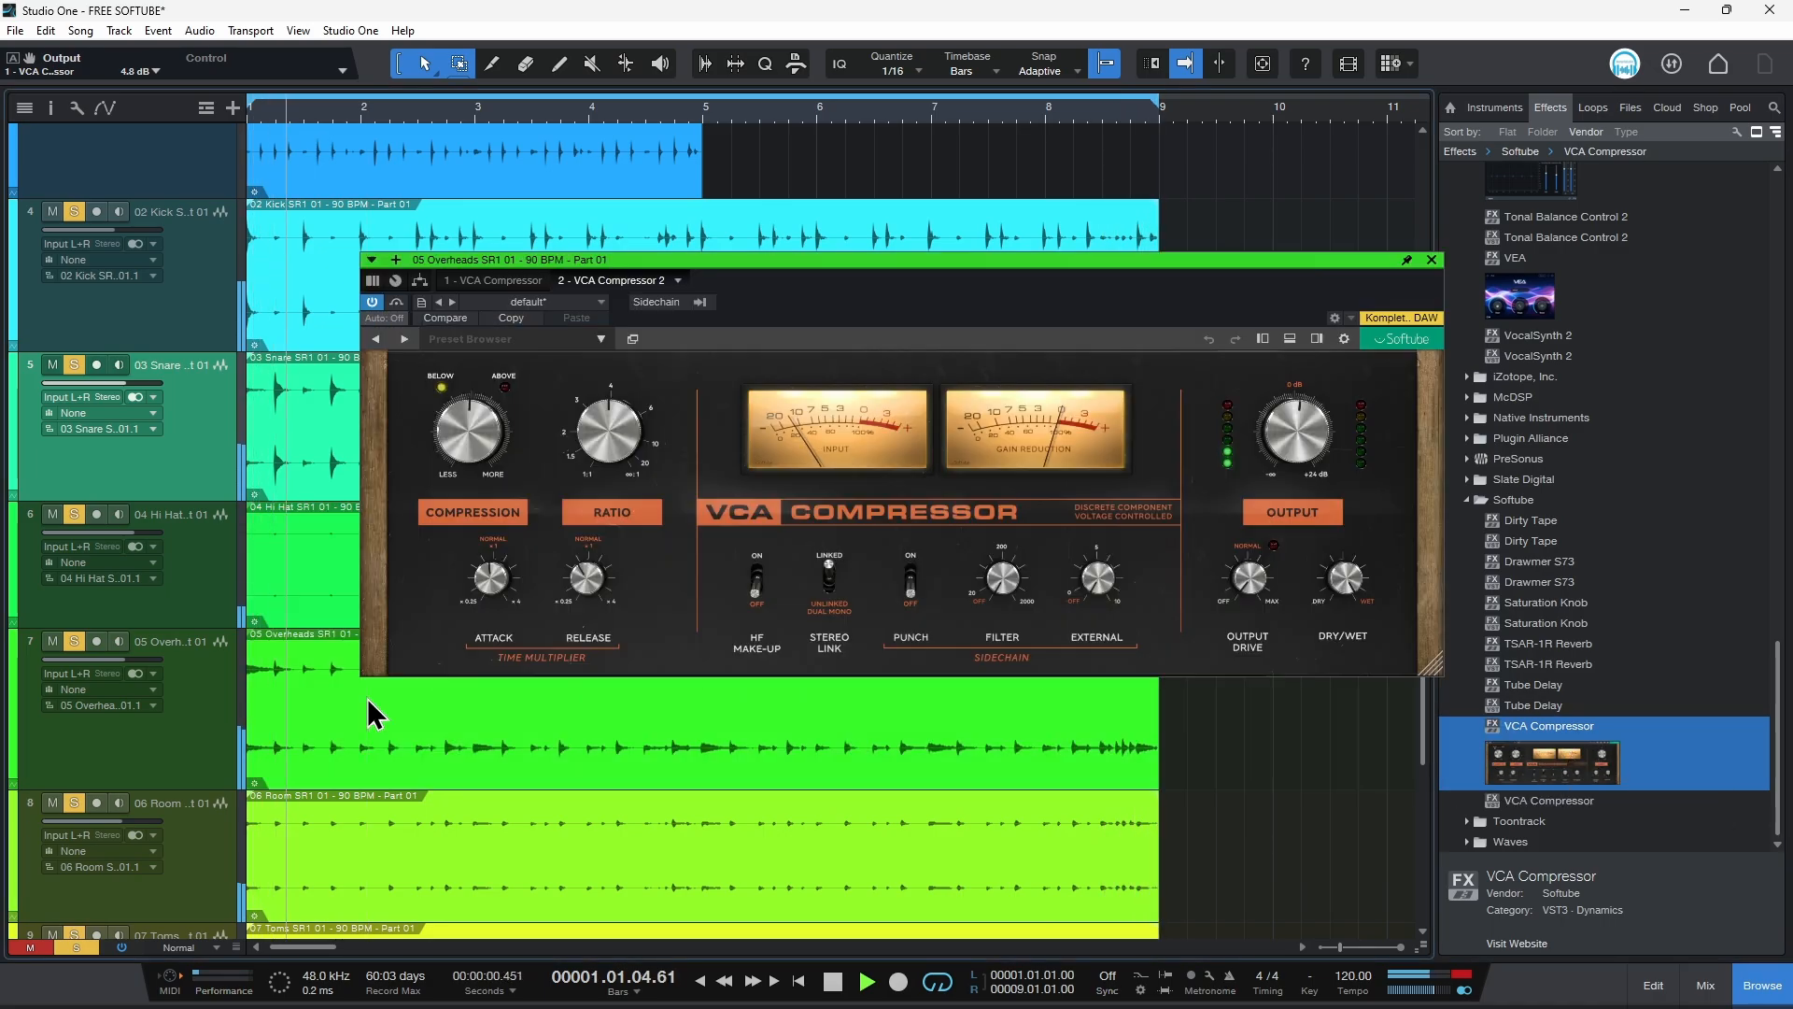
Step: Load the Drums Overheads preset on the overheads compressor
{"action": "left_click", "coordinate": [498, 339]}
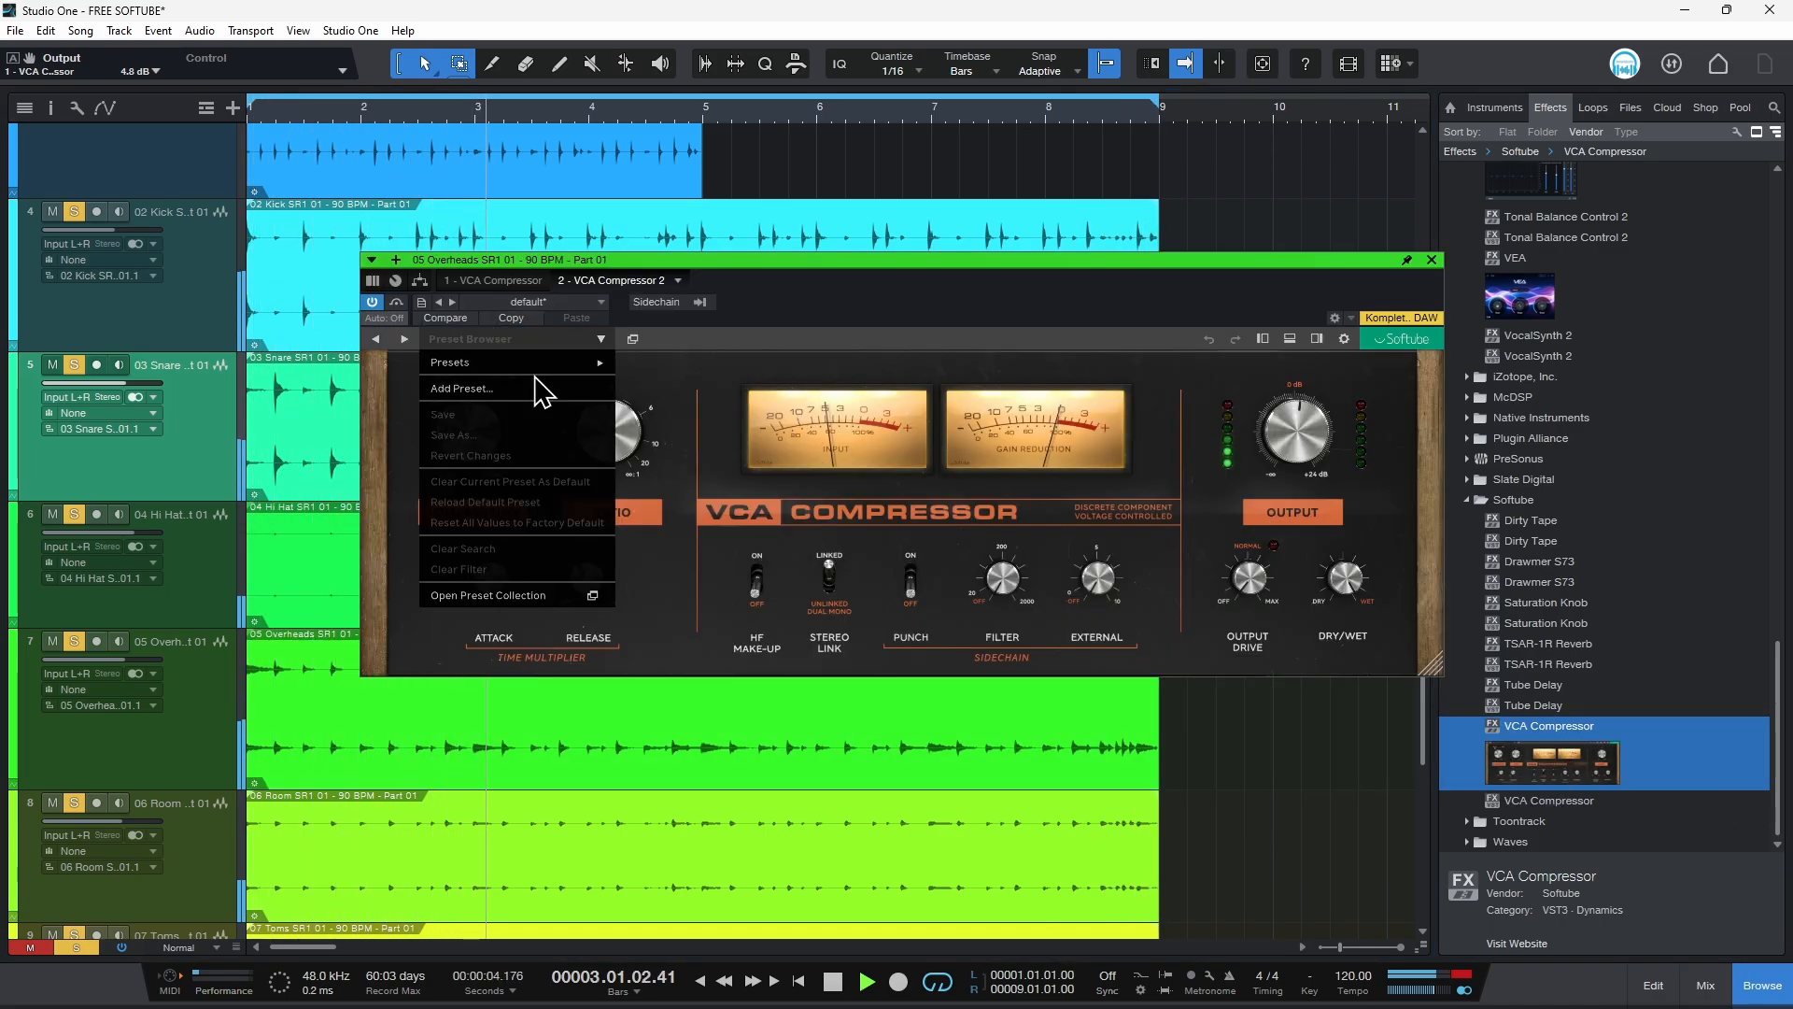
{"action": "mouse_move", "coordinate": [574, 364]}
{"action": "scroll", "coordinate": [741, 501], "scroll_direction": "down", "scroll_amount": 5}
{"action": "scroll", "coordinate": [740, 501], "scroll_direction": "down", "scroll_amount": 2}
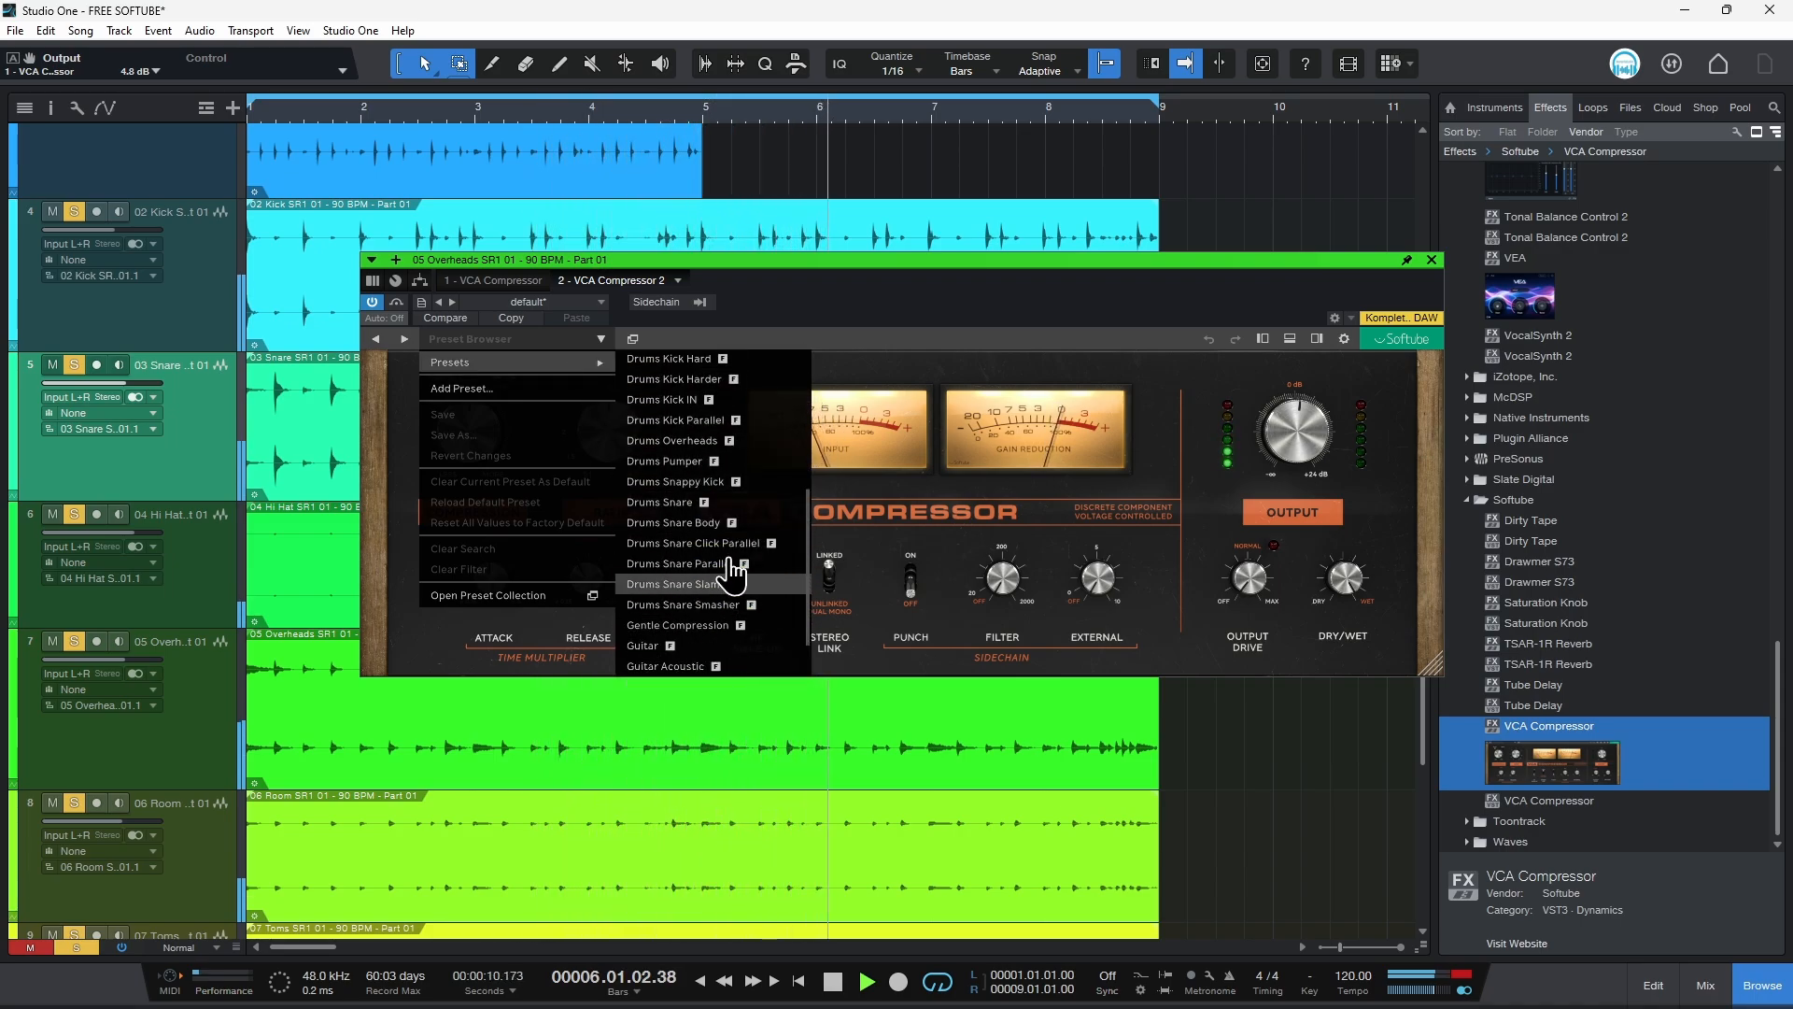
{"action": "scroll", "coordinate": [727, 528], "scroll_direction": "up", "scroll_amount": 1}
{"action": "left_click", "coordinate": [710, 467]}
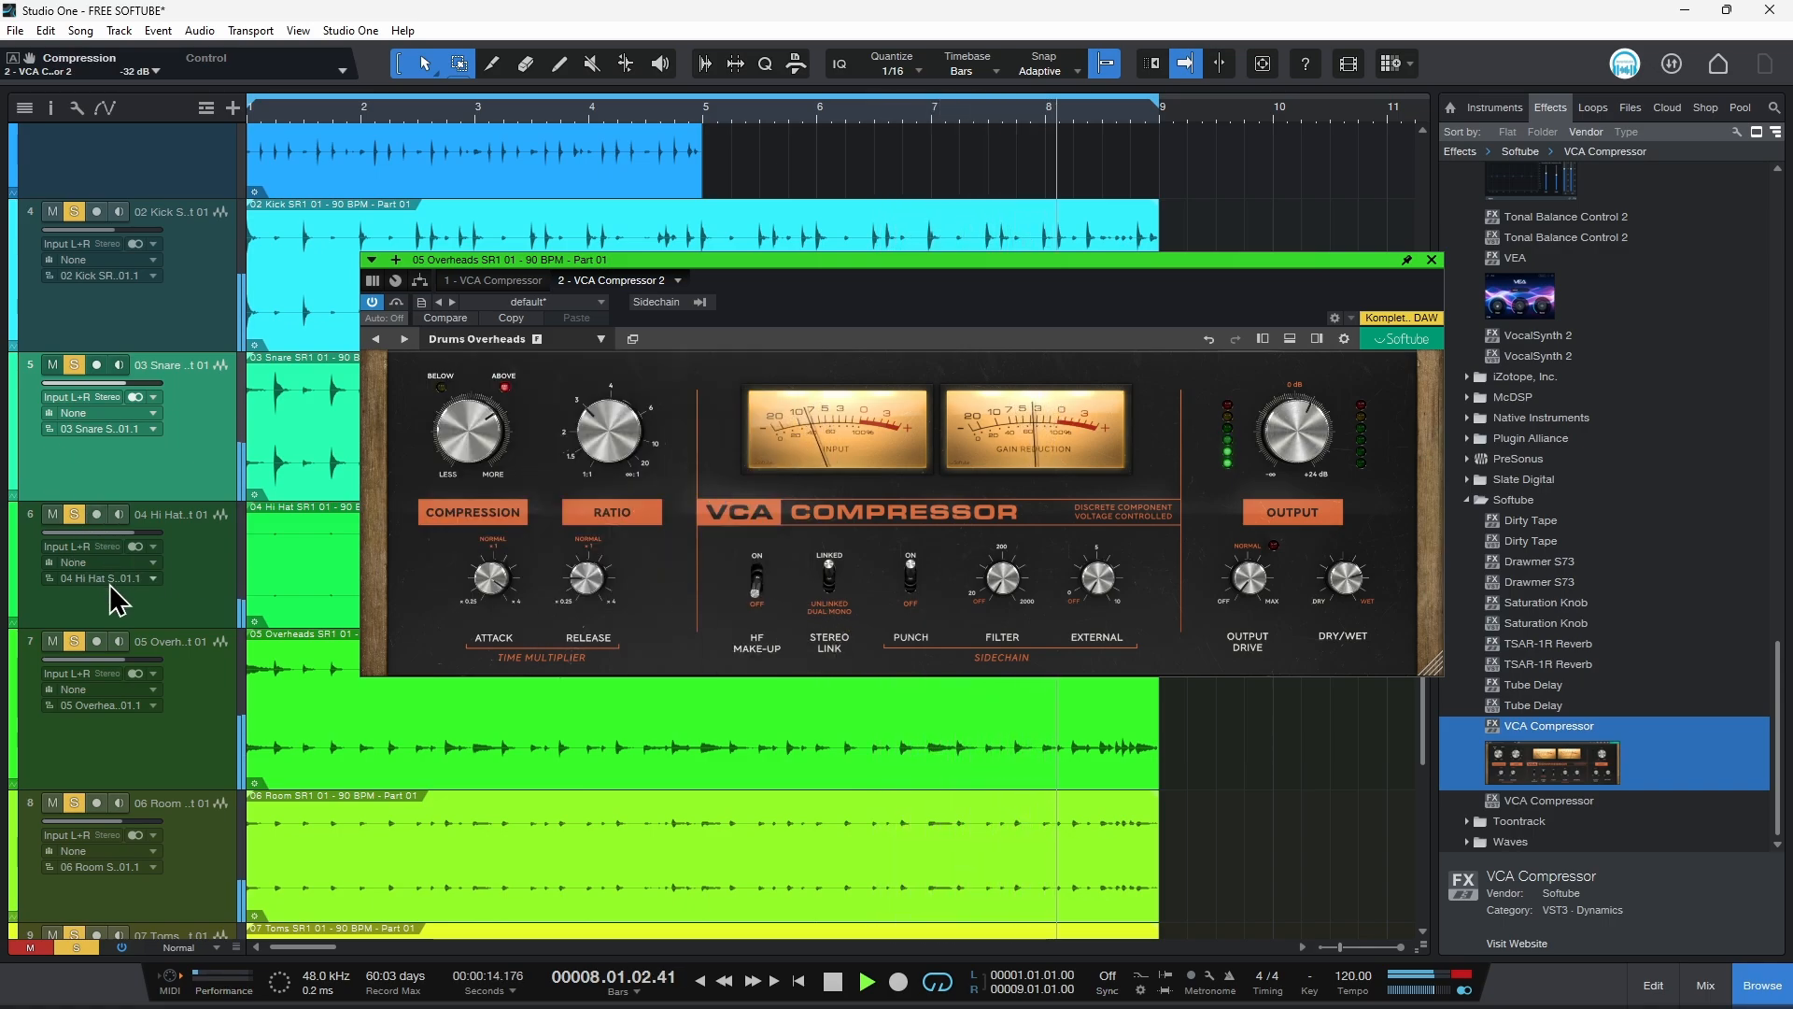
Step: Unsolo the kick and snare tracks, select the overheads track and toggle its compressor's power
{"action": "left_click", "coordinate": [75, 212]}
{"action": "left_click", "coordinate": [75, 365]}
{"action": "left_click", "coordinate": [136, 752]}
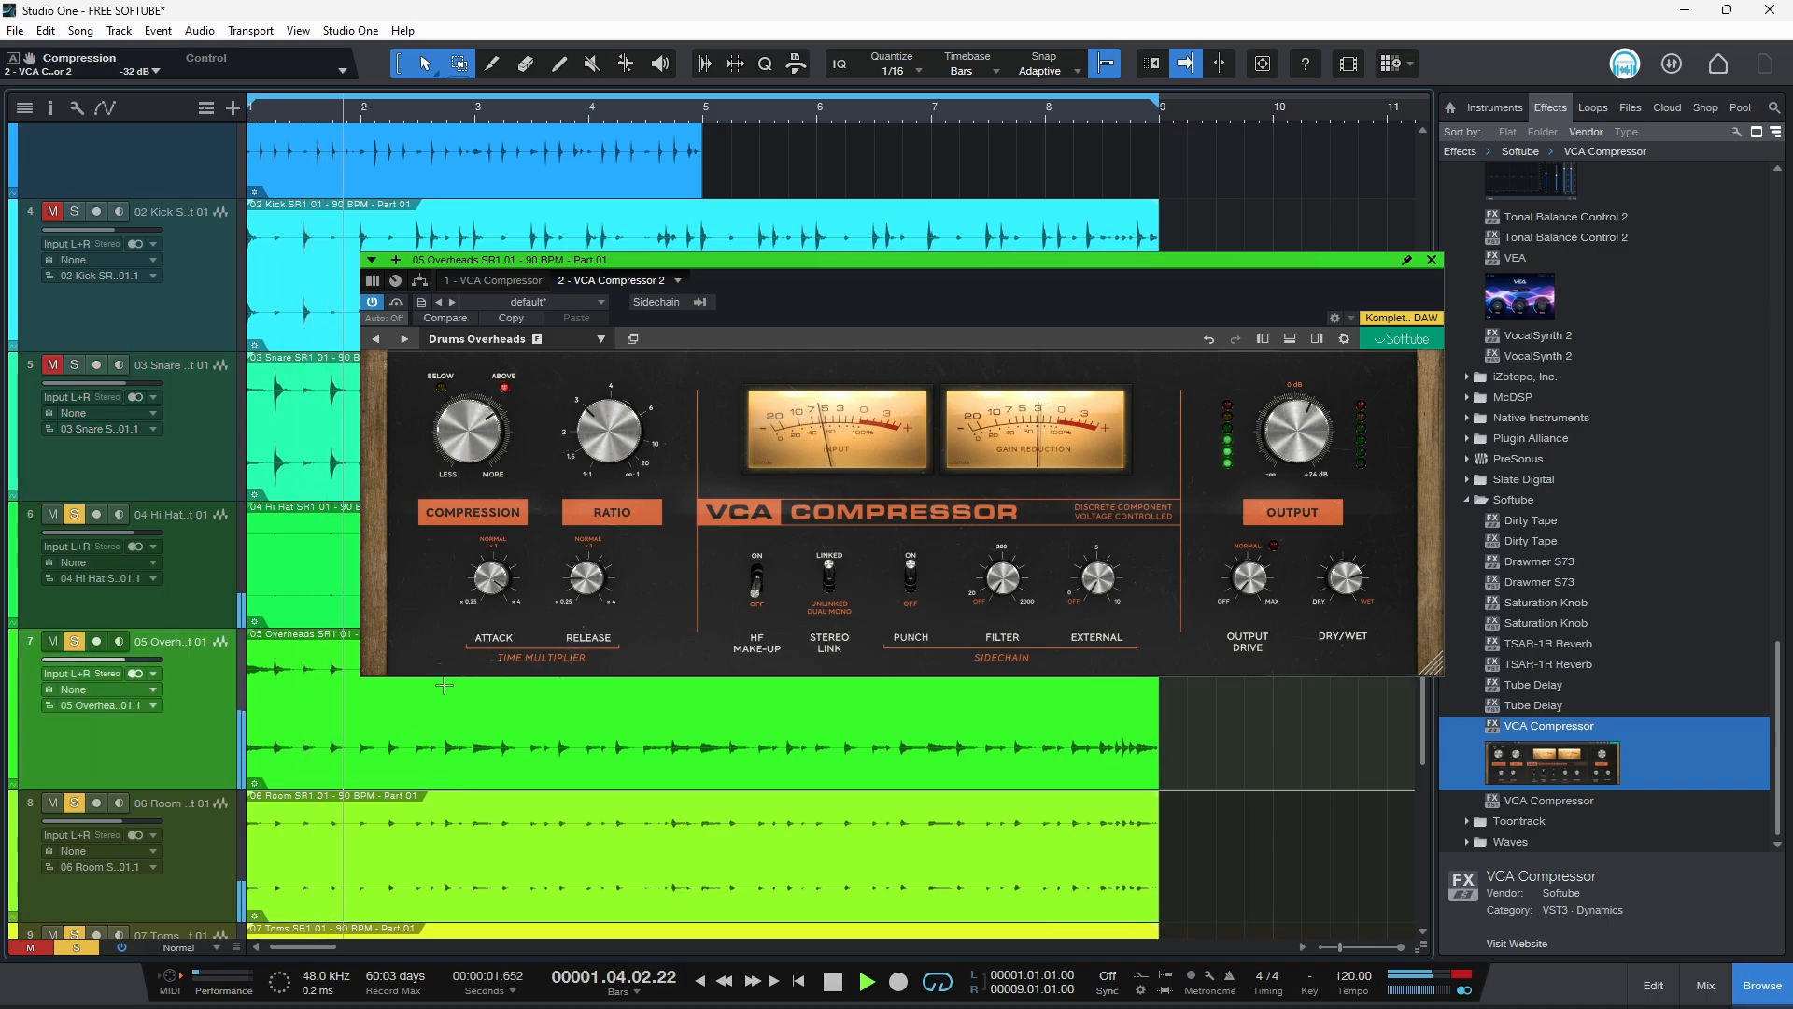
{"action": "left_click", "coordinate": [373, 303]}
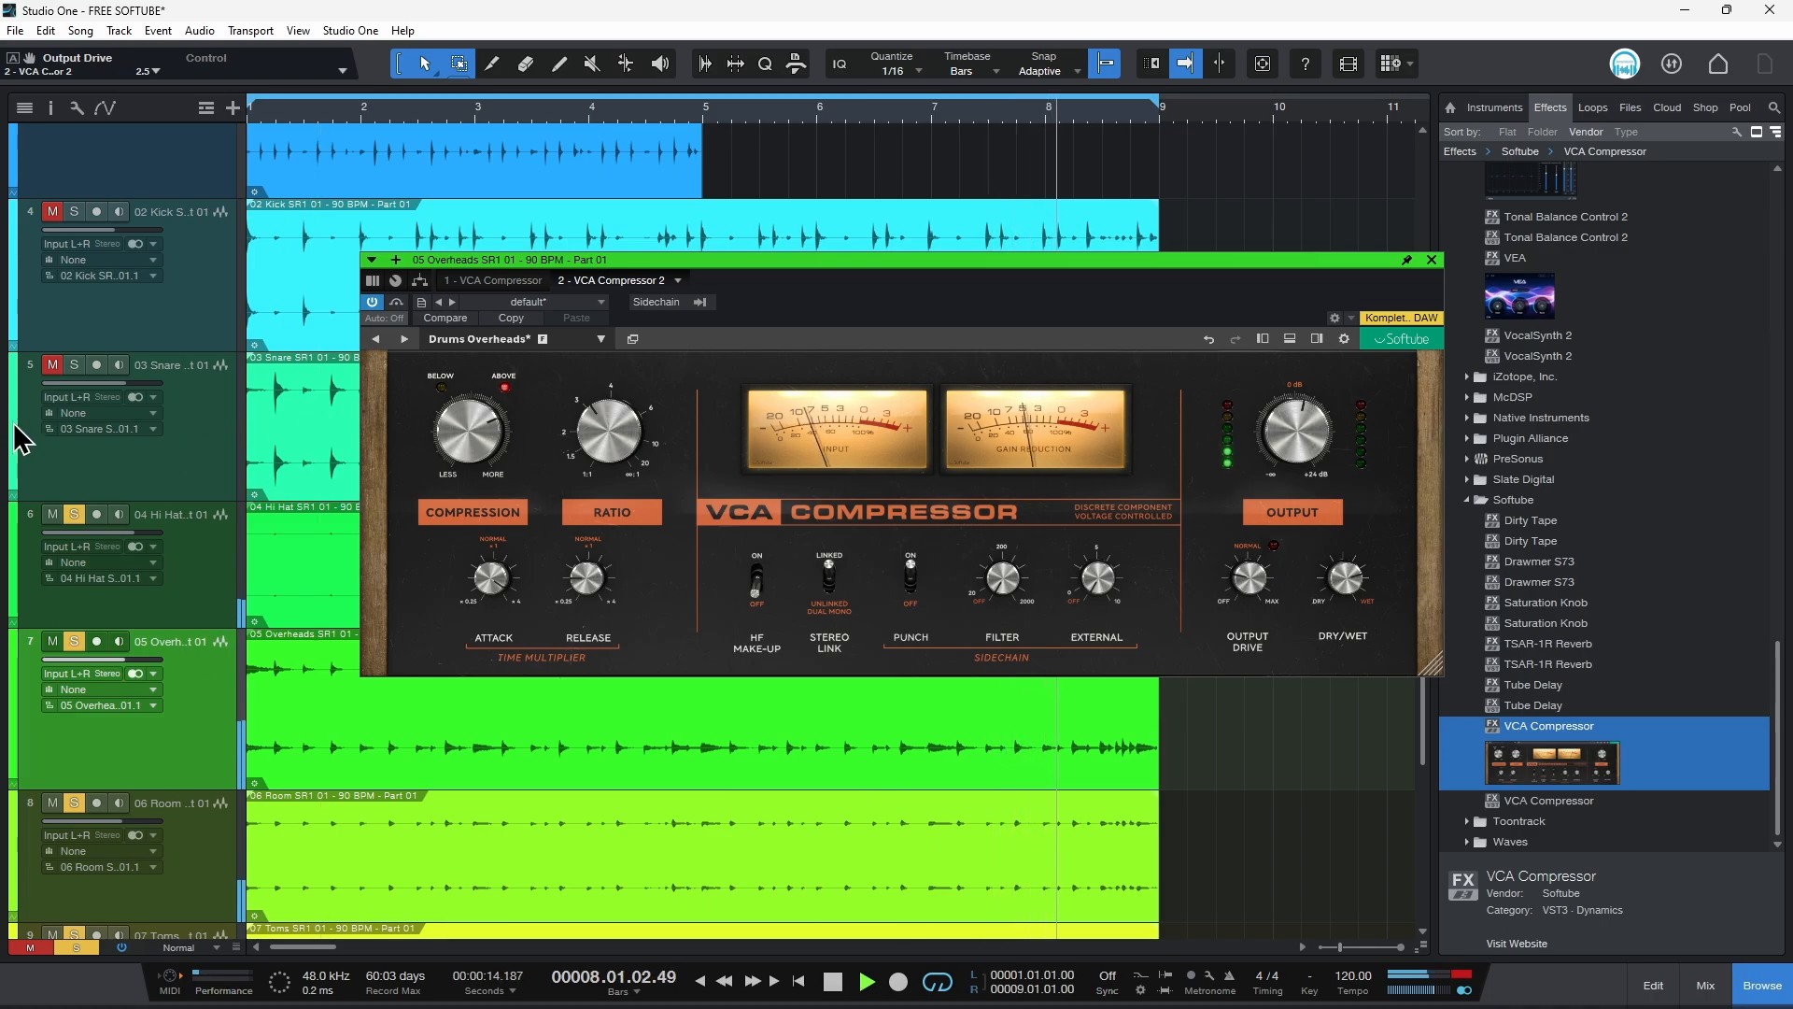
Step: Solo the snare track again and play back the drums briefly
{"action": "left_click", "coordinate": [75, 362]}
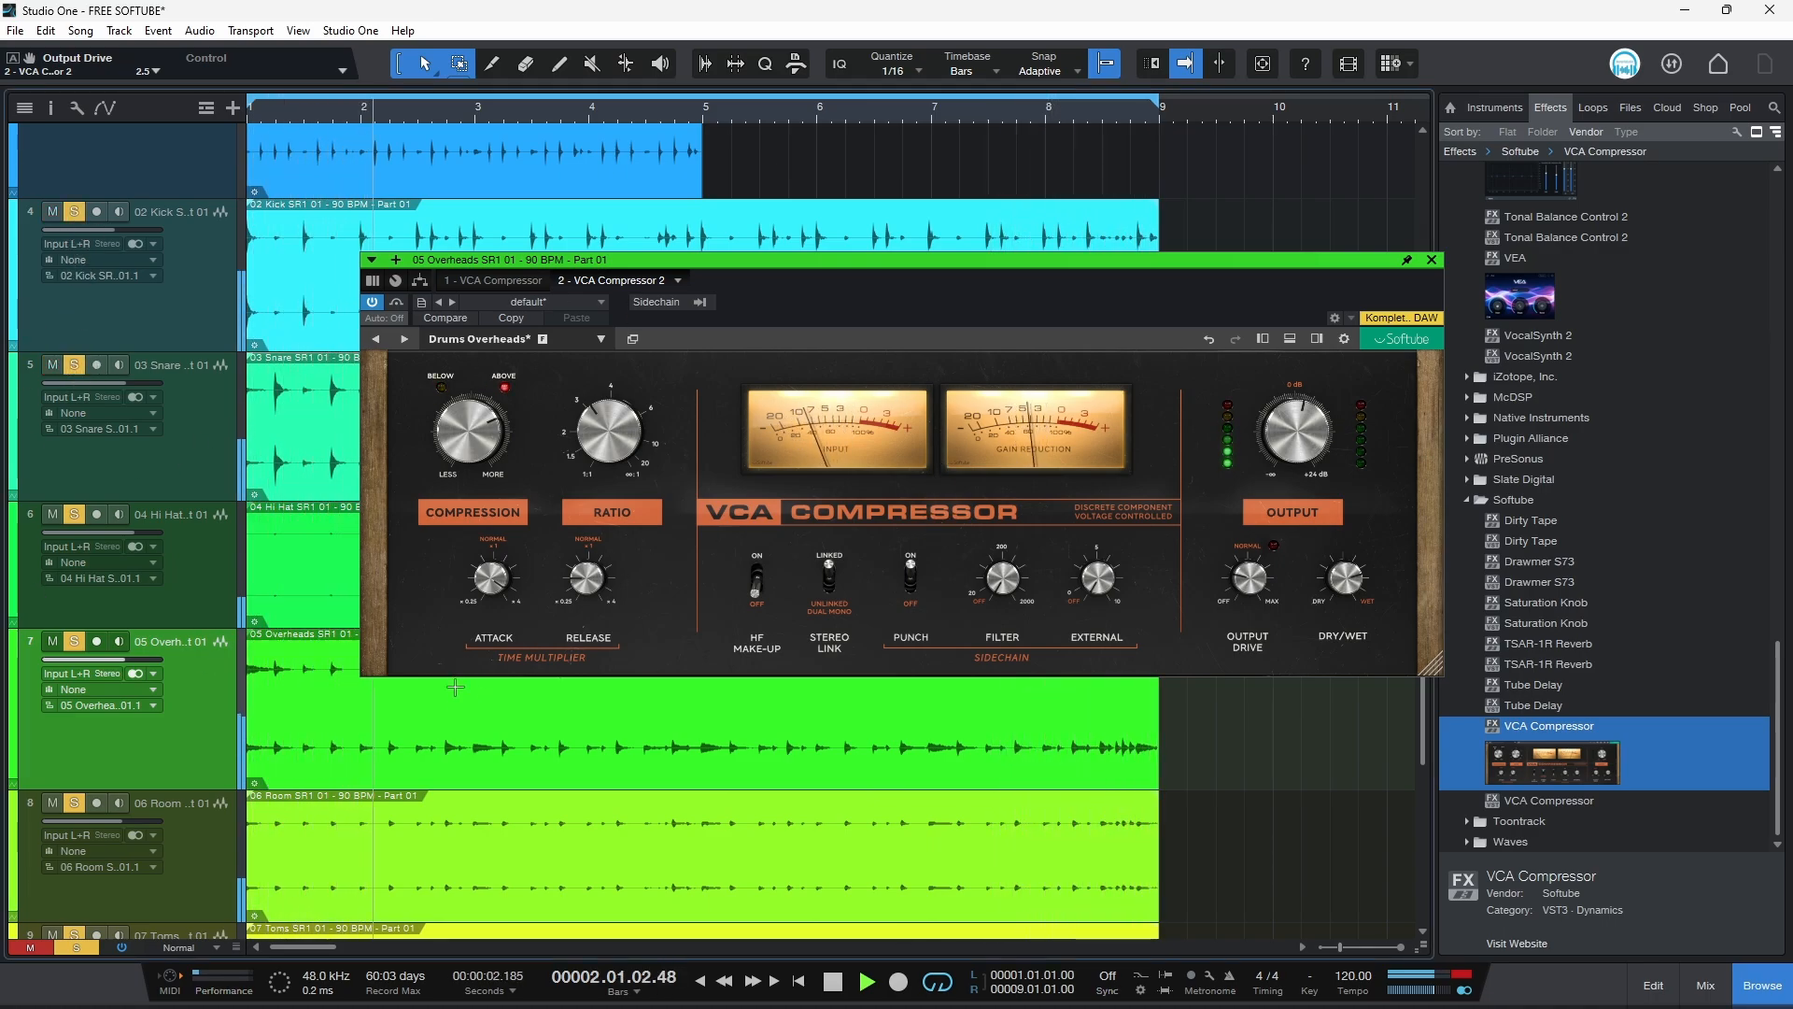
{"action": "key", "text": "space"}
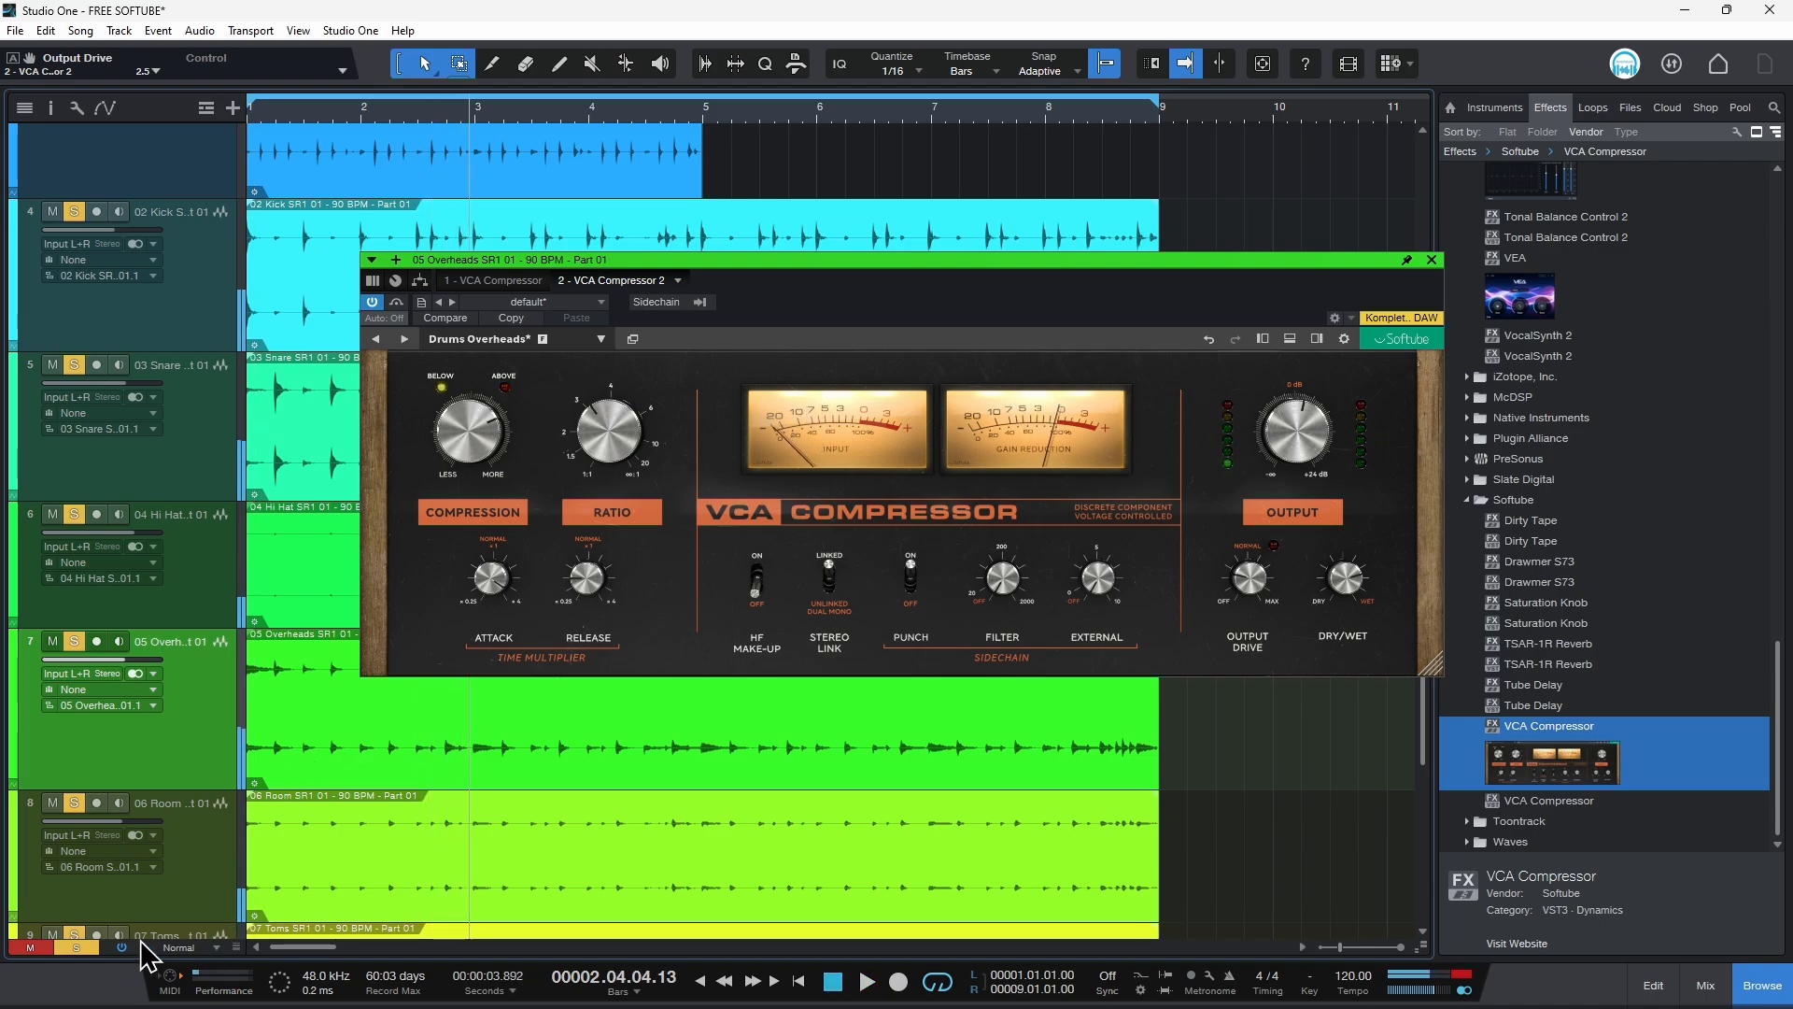
{"action": "key", "text": "space"}
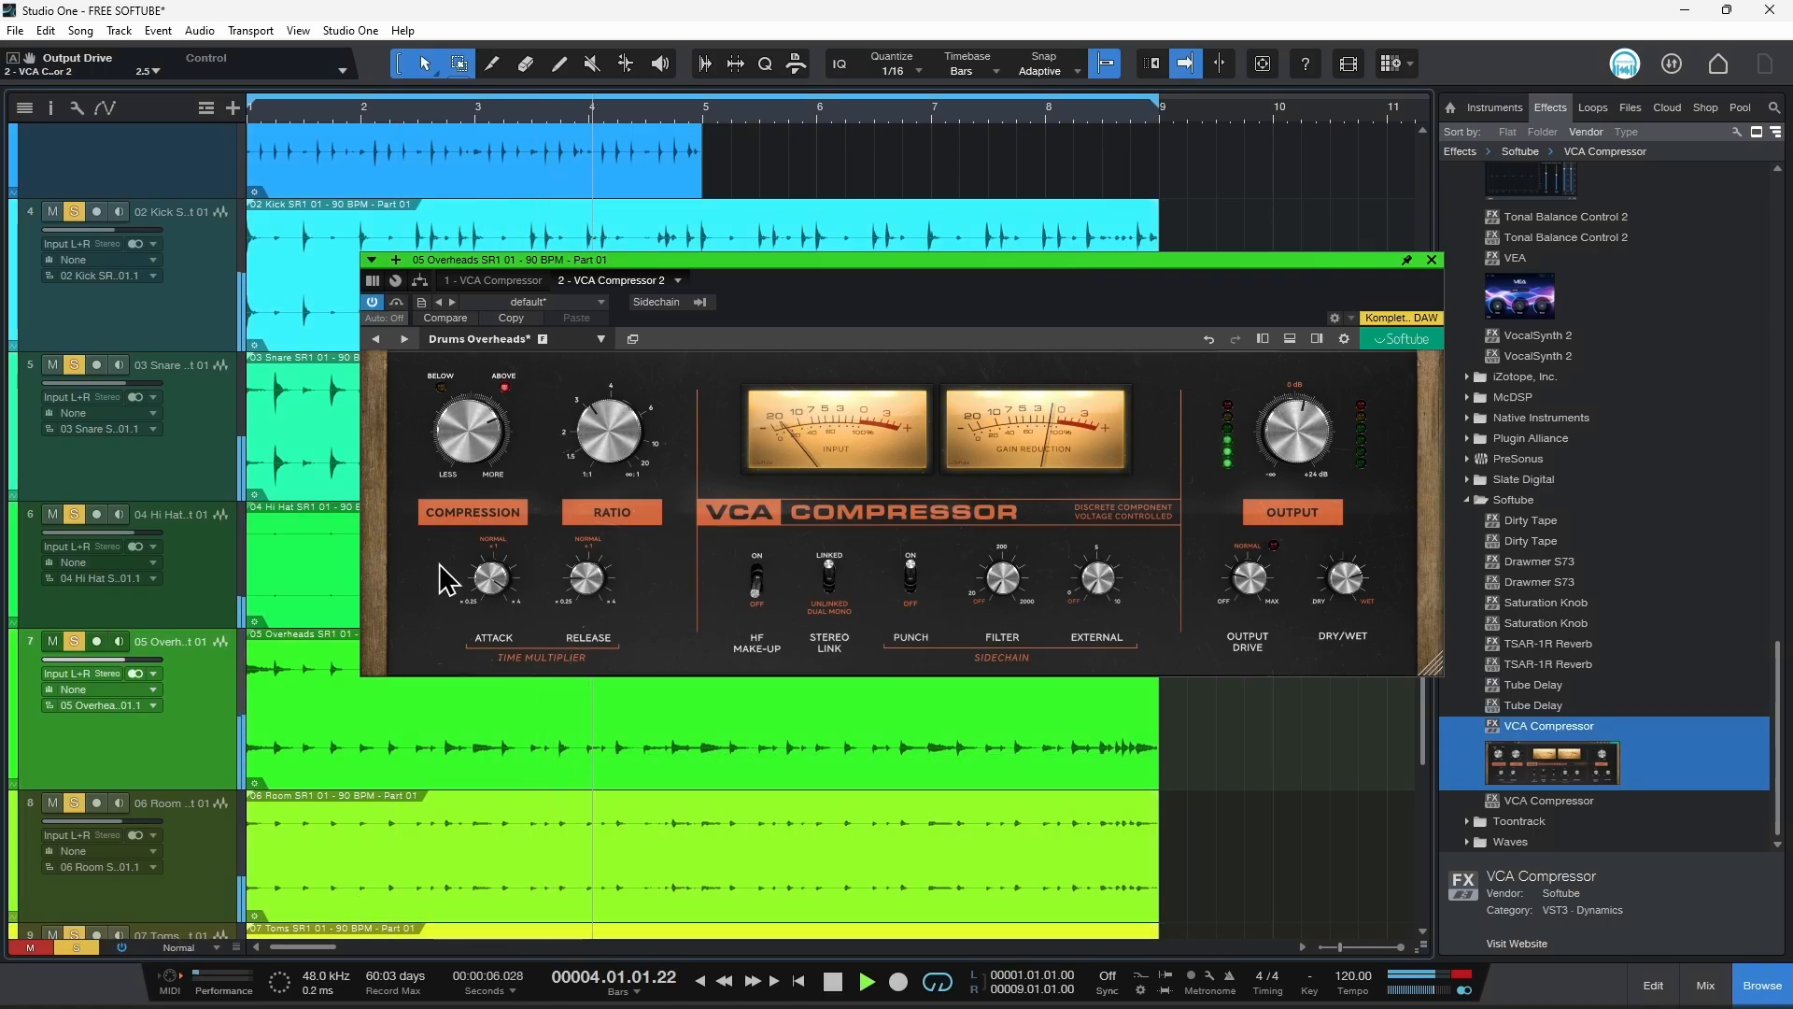
Step: Clear all solos and close the overheads compressor window
{"action": "scroll", "coordinate": [395, 774], "scroll_direction": "up", "scroll_amount": 5}
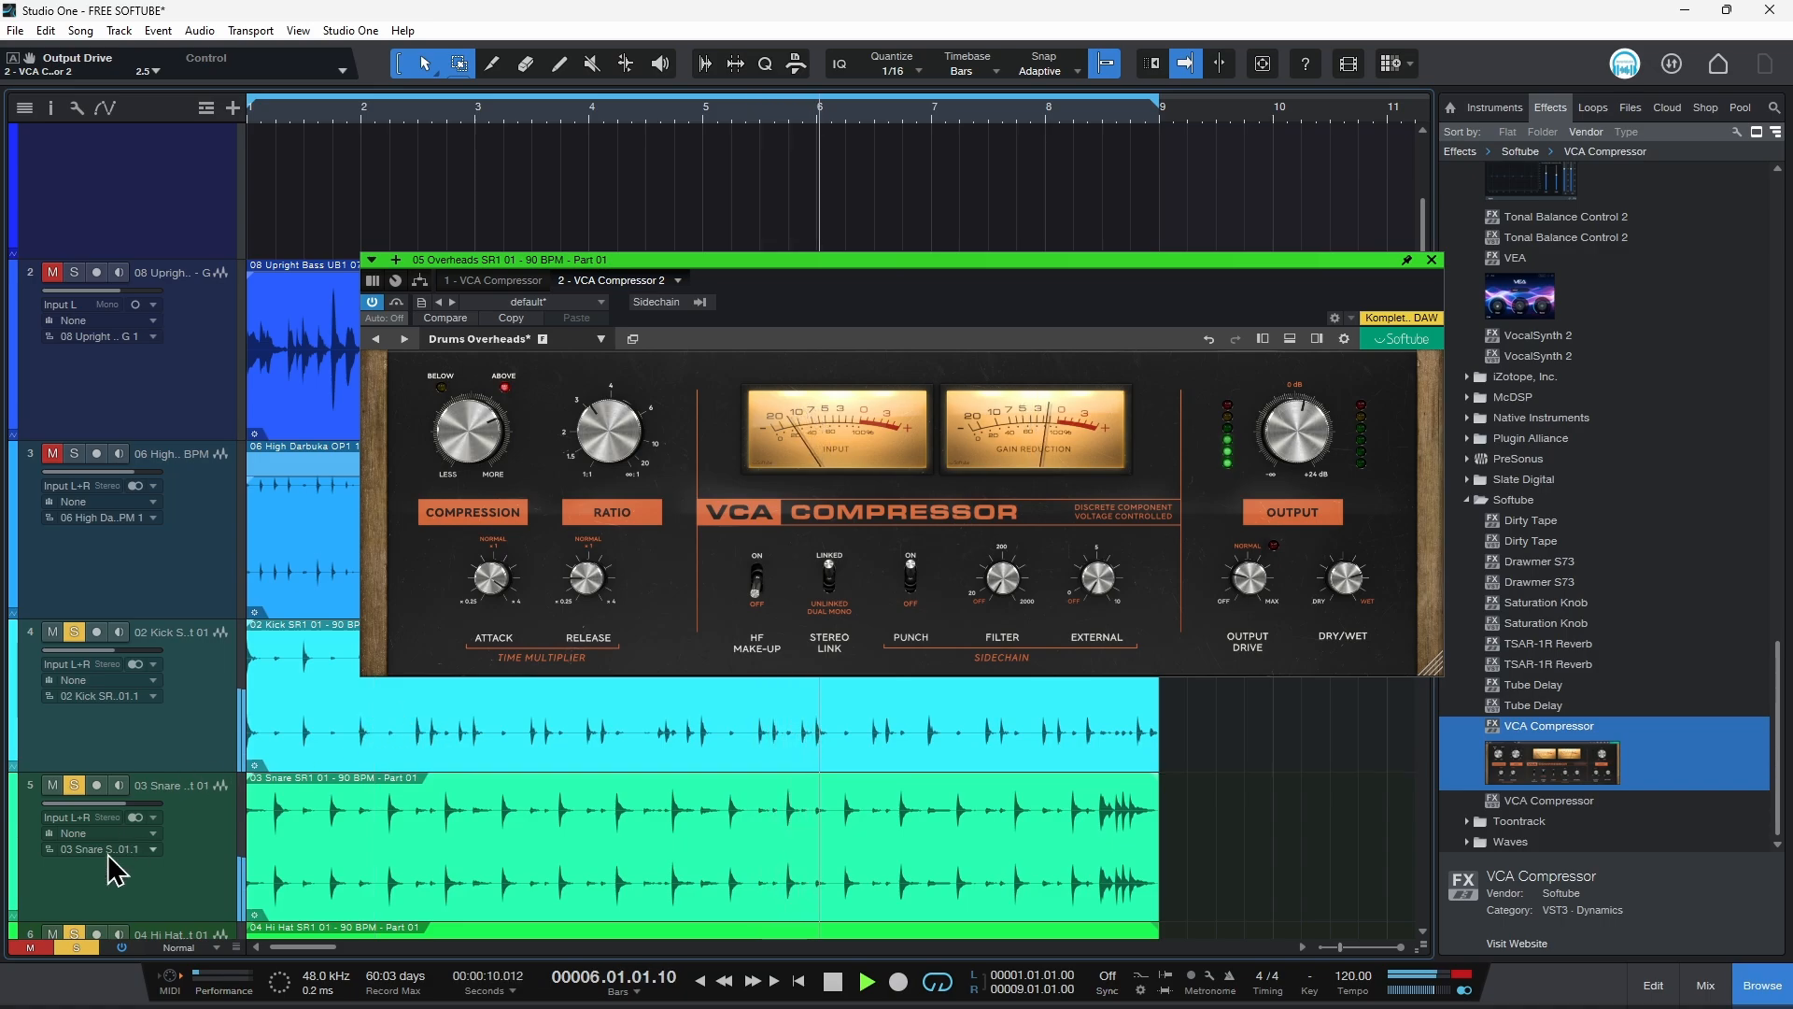
{"action": "left_click", "coordinate": [76, 947]}
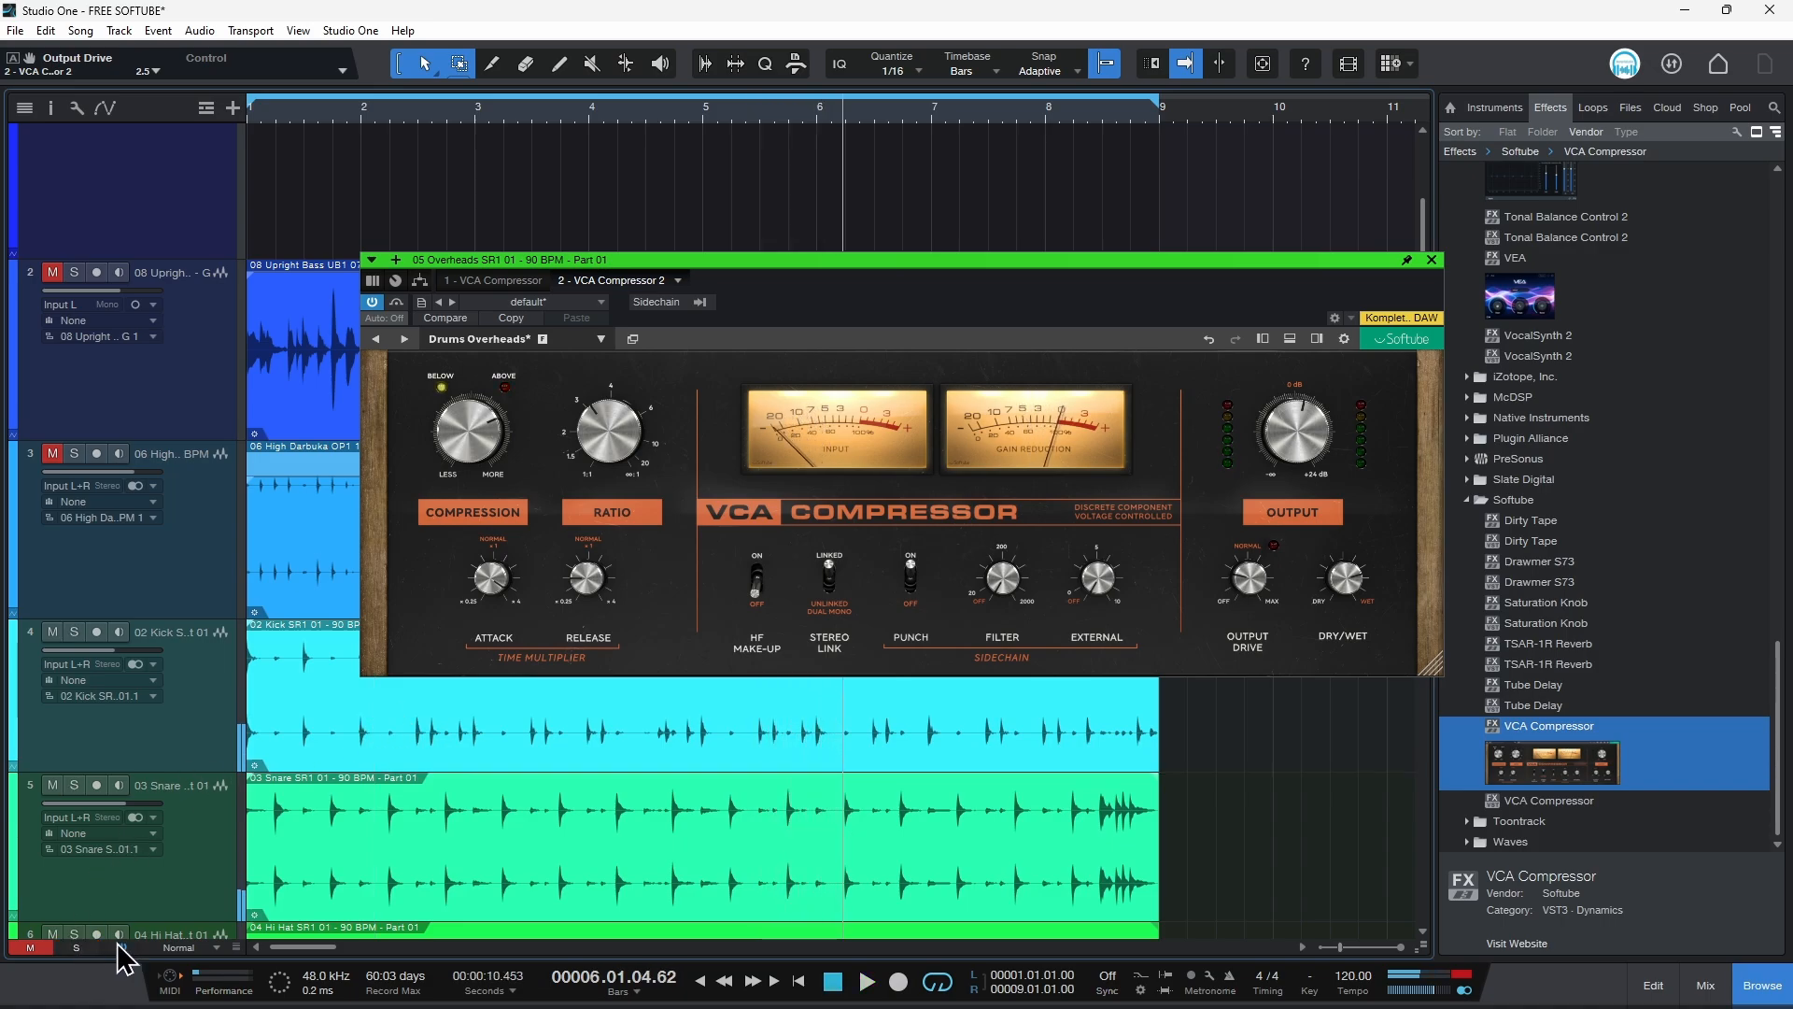
{"action": "left_click", "coordinate": [1430, 259]}
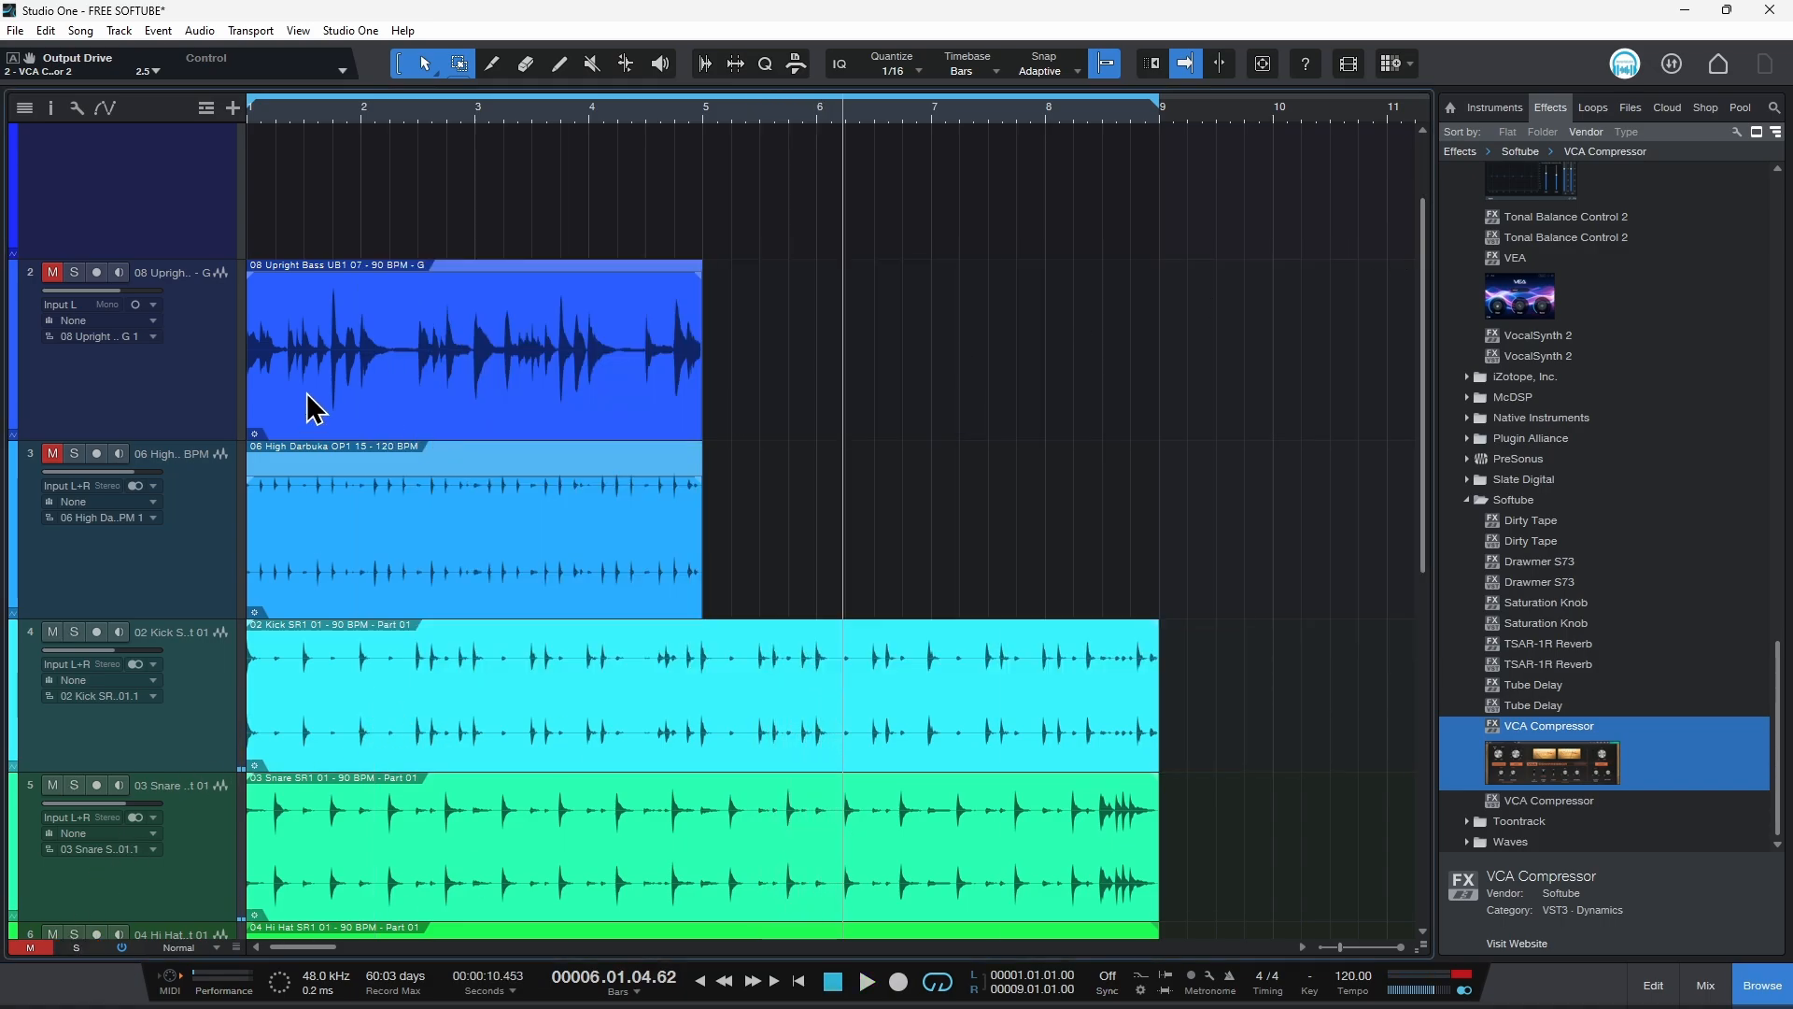
Step: Select the upright bass track, start playback and open its VCA Compressor
{"action": "left_click", "coordinate": [380, 400]}
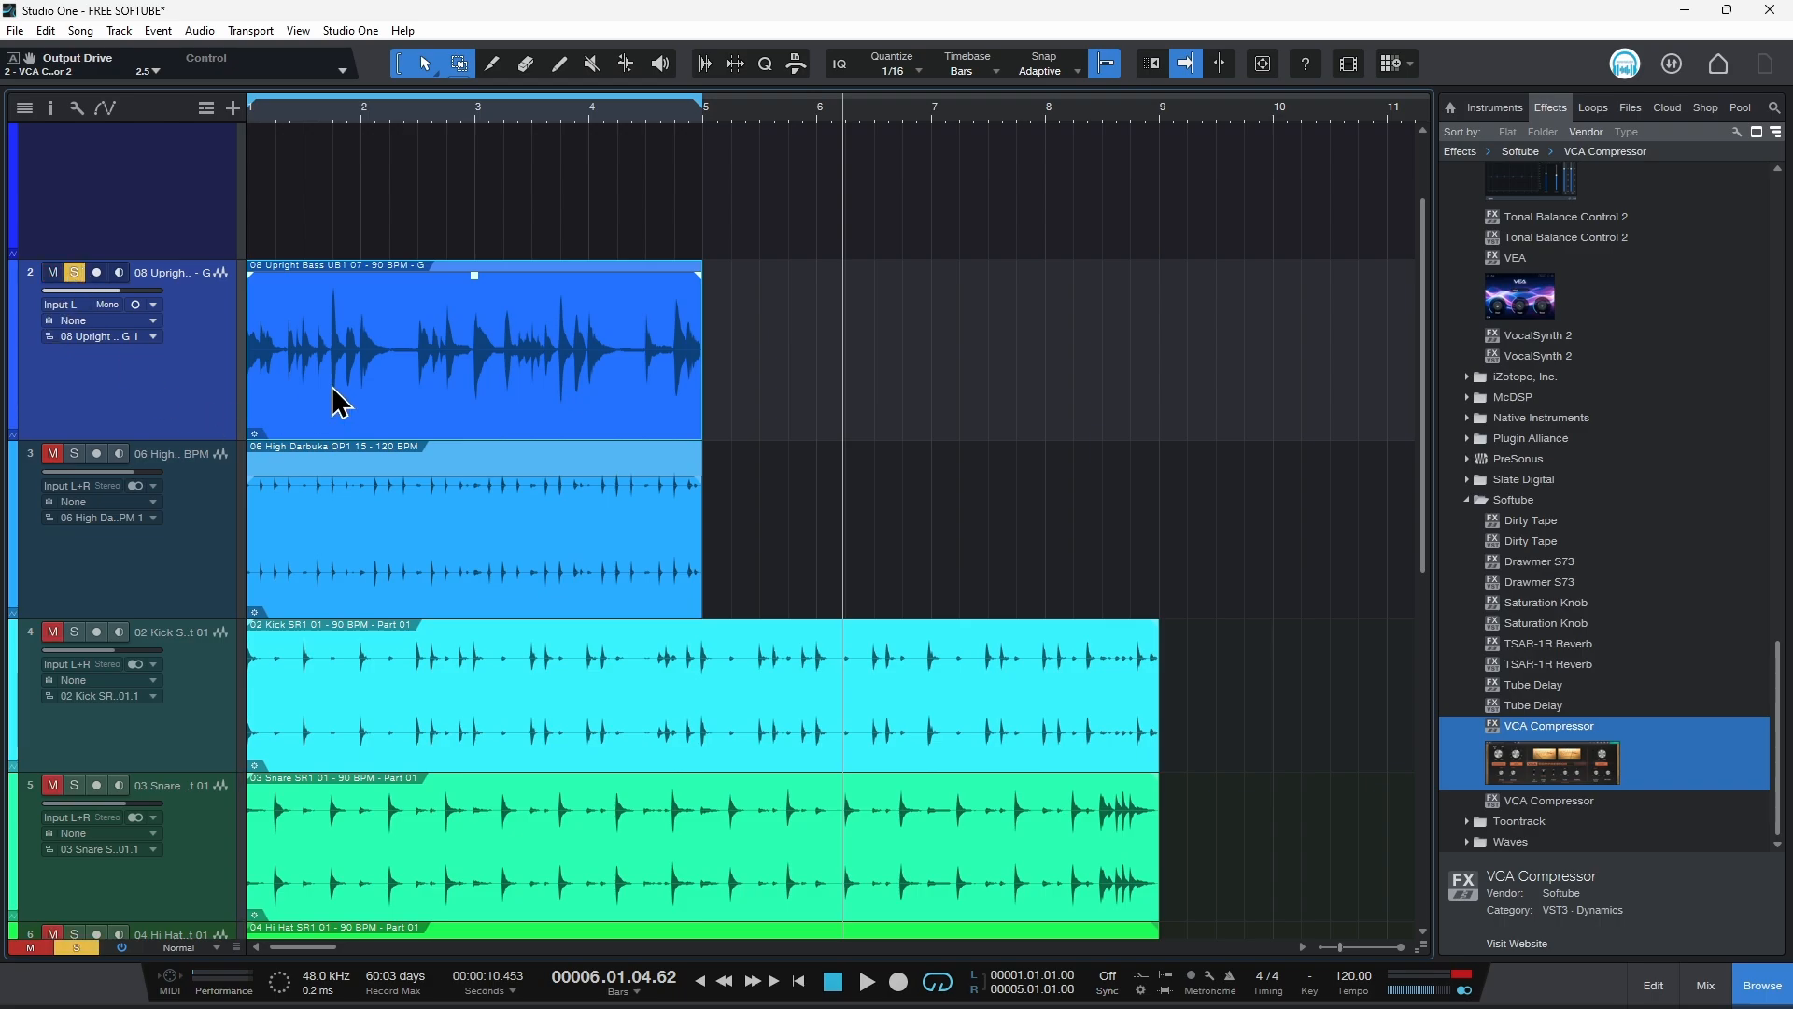
{"action": "key", "text": "space"}
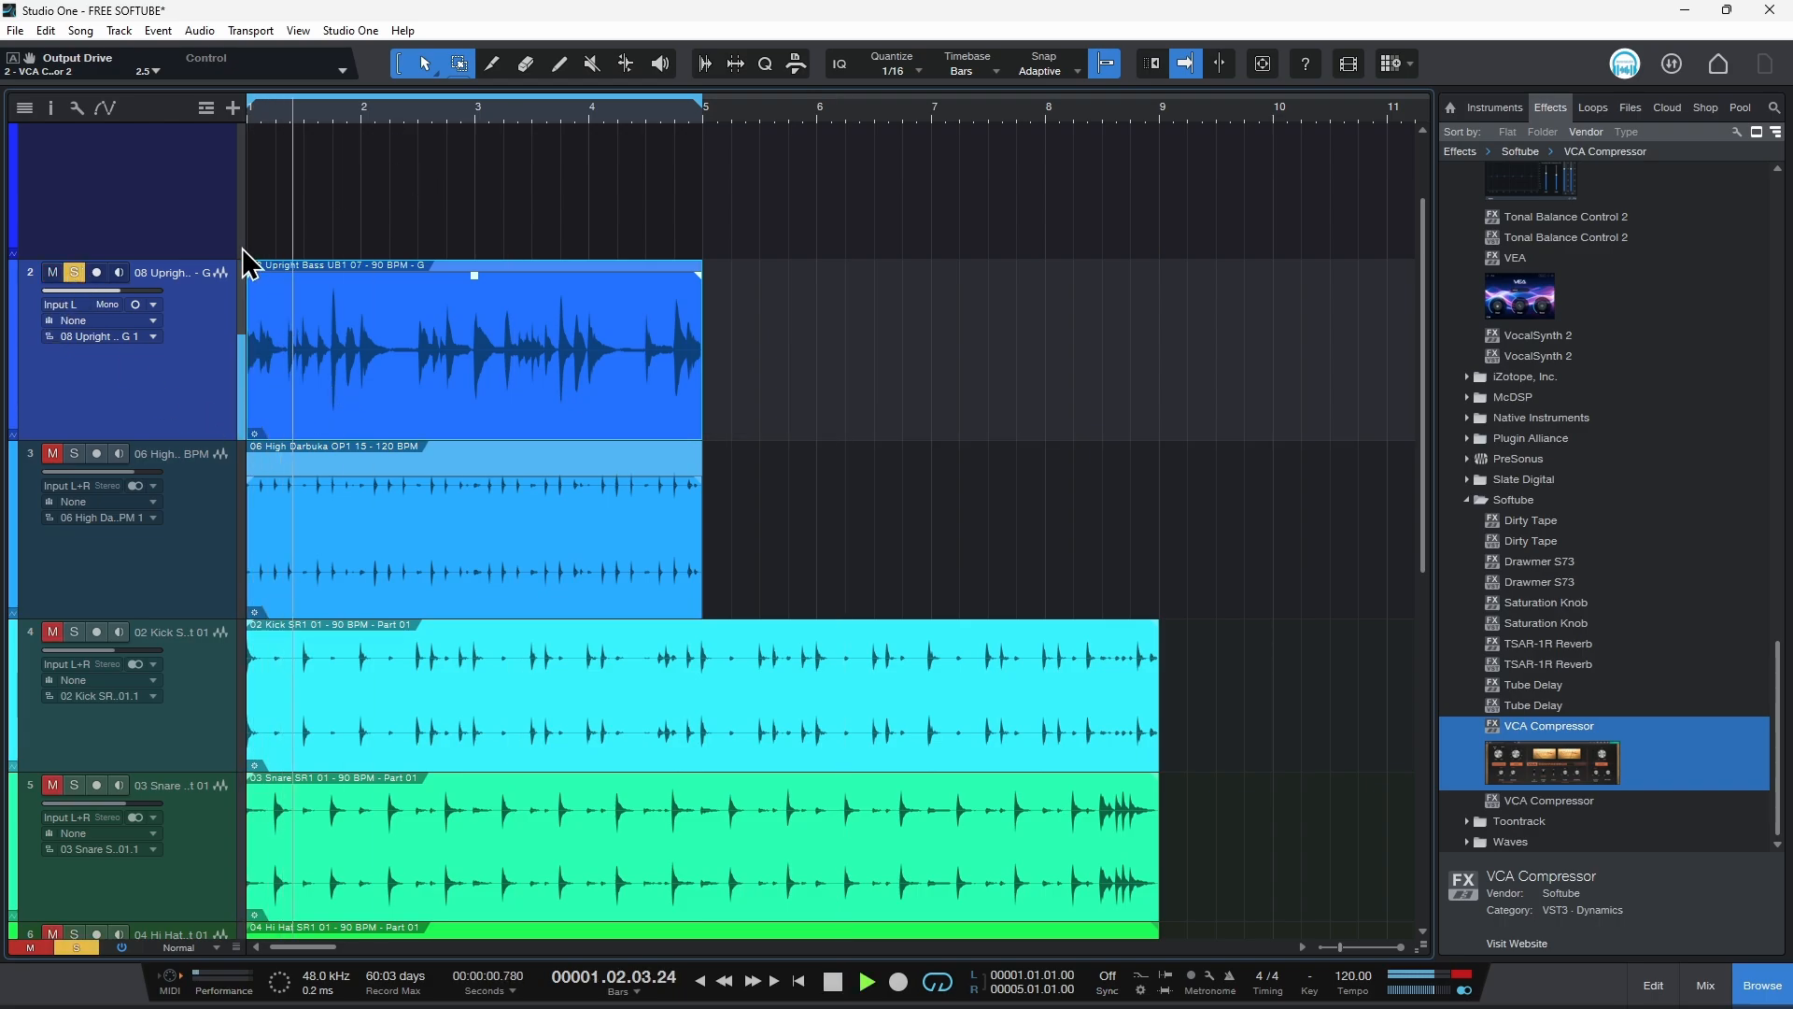
{"action": "key", "text": "F11"}
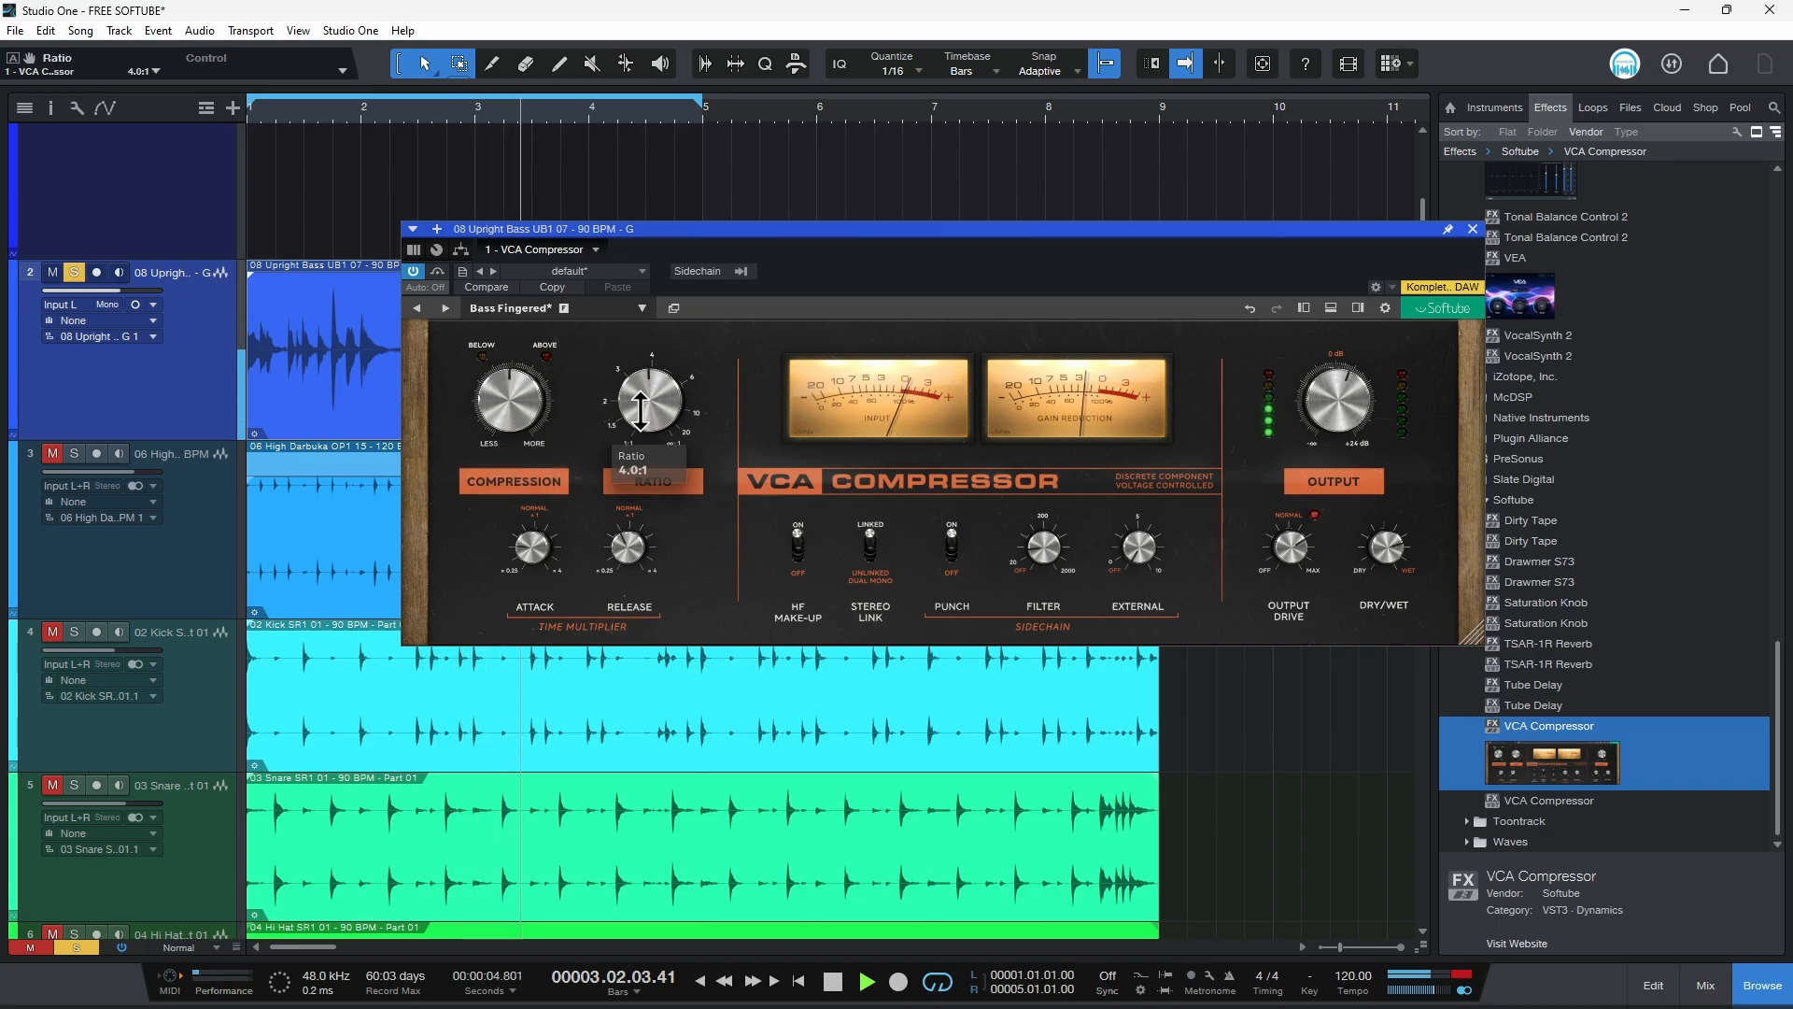
Step: Bypass and re-enable the bass compressor to compare, then take the bass track out of solo
{"action": "left_click", "coordinate": [414, 276]}
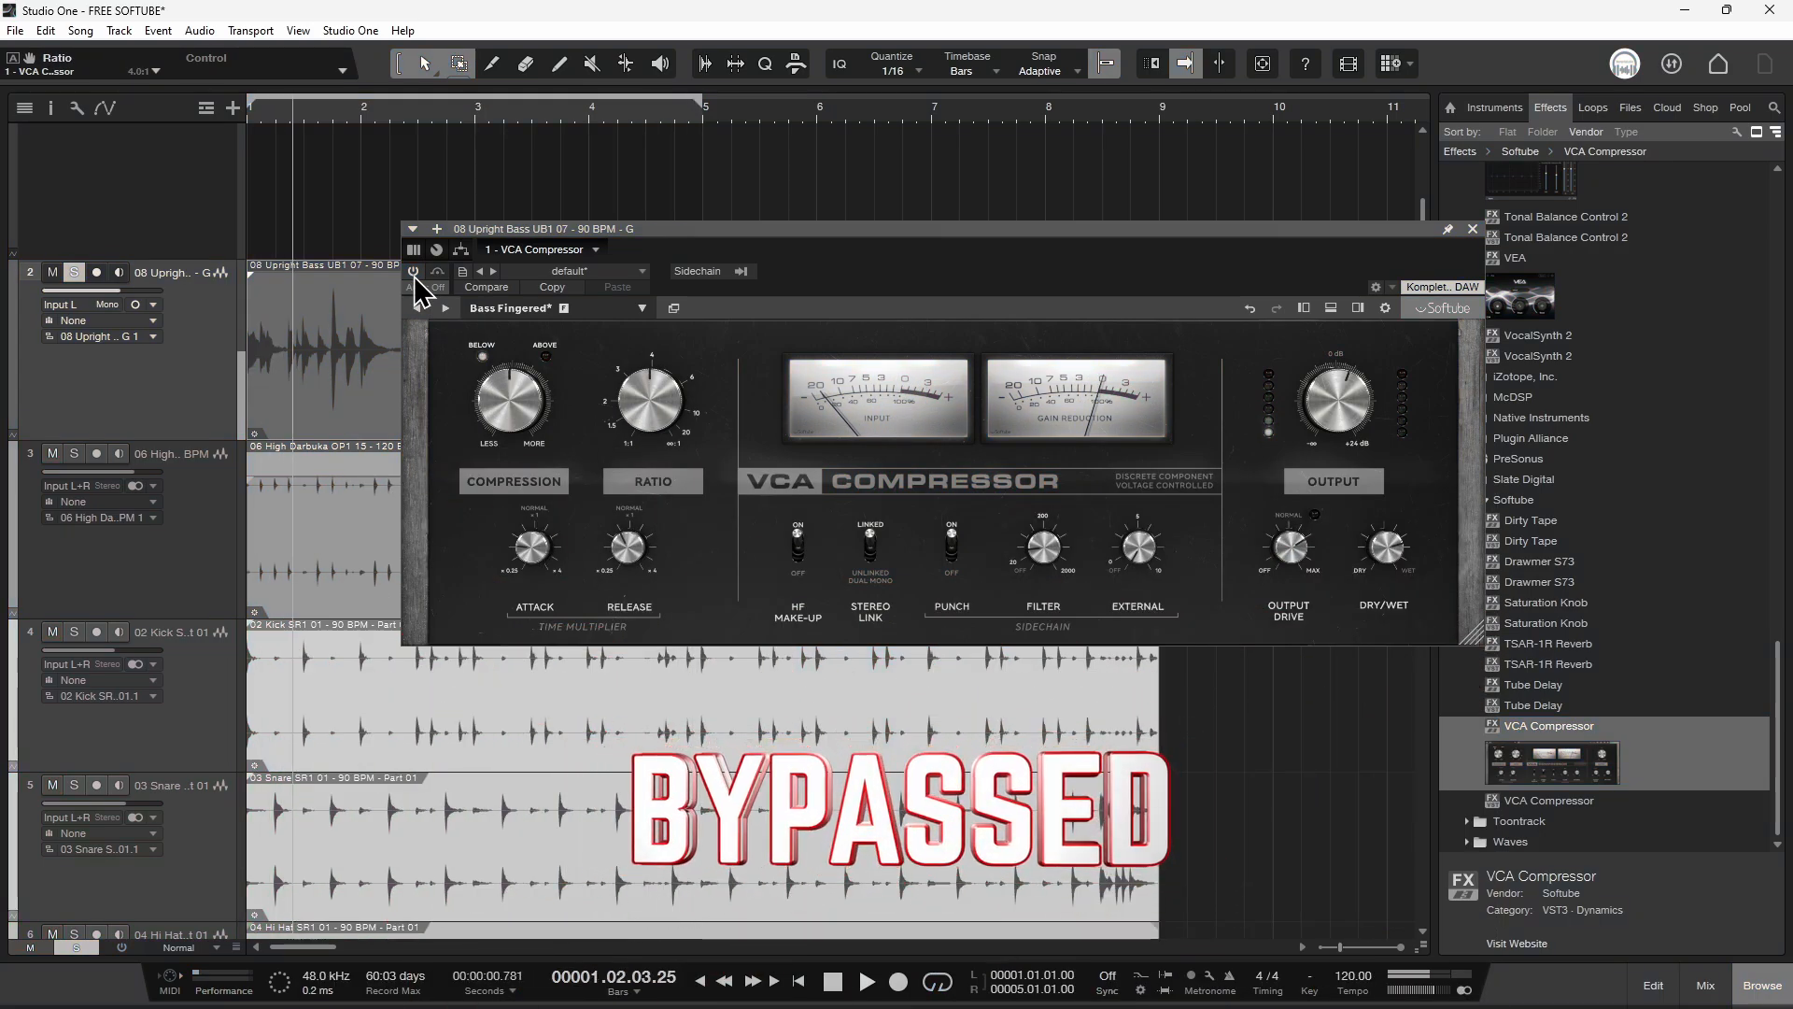
{"action": "left_click", "coordinate": [414, 270]}
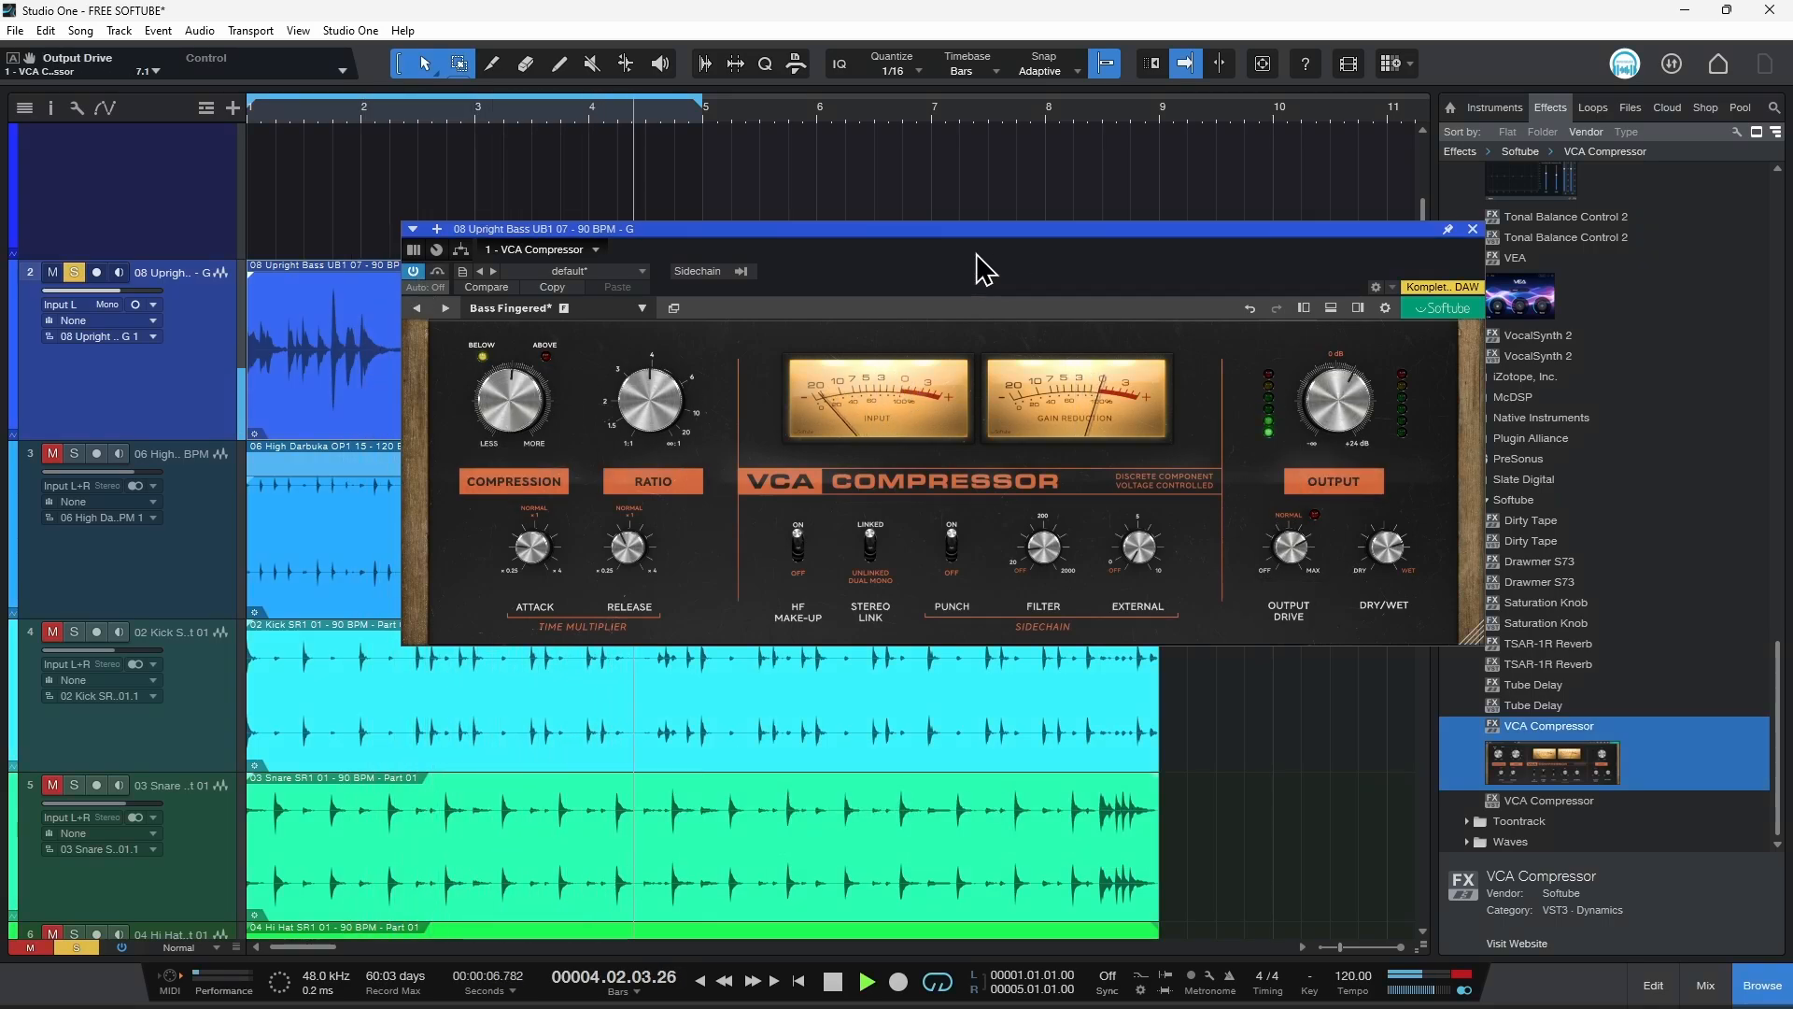
{"action": "left_click", "coordinate": [73, 273]}
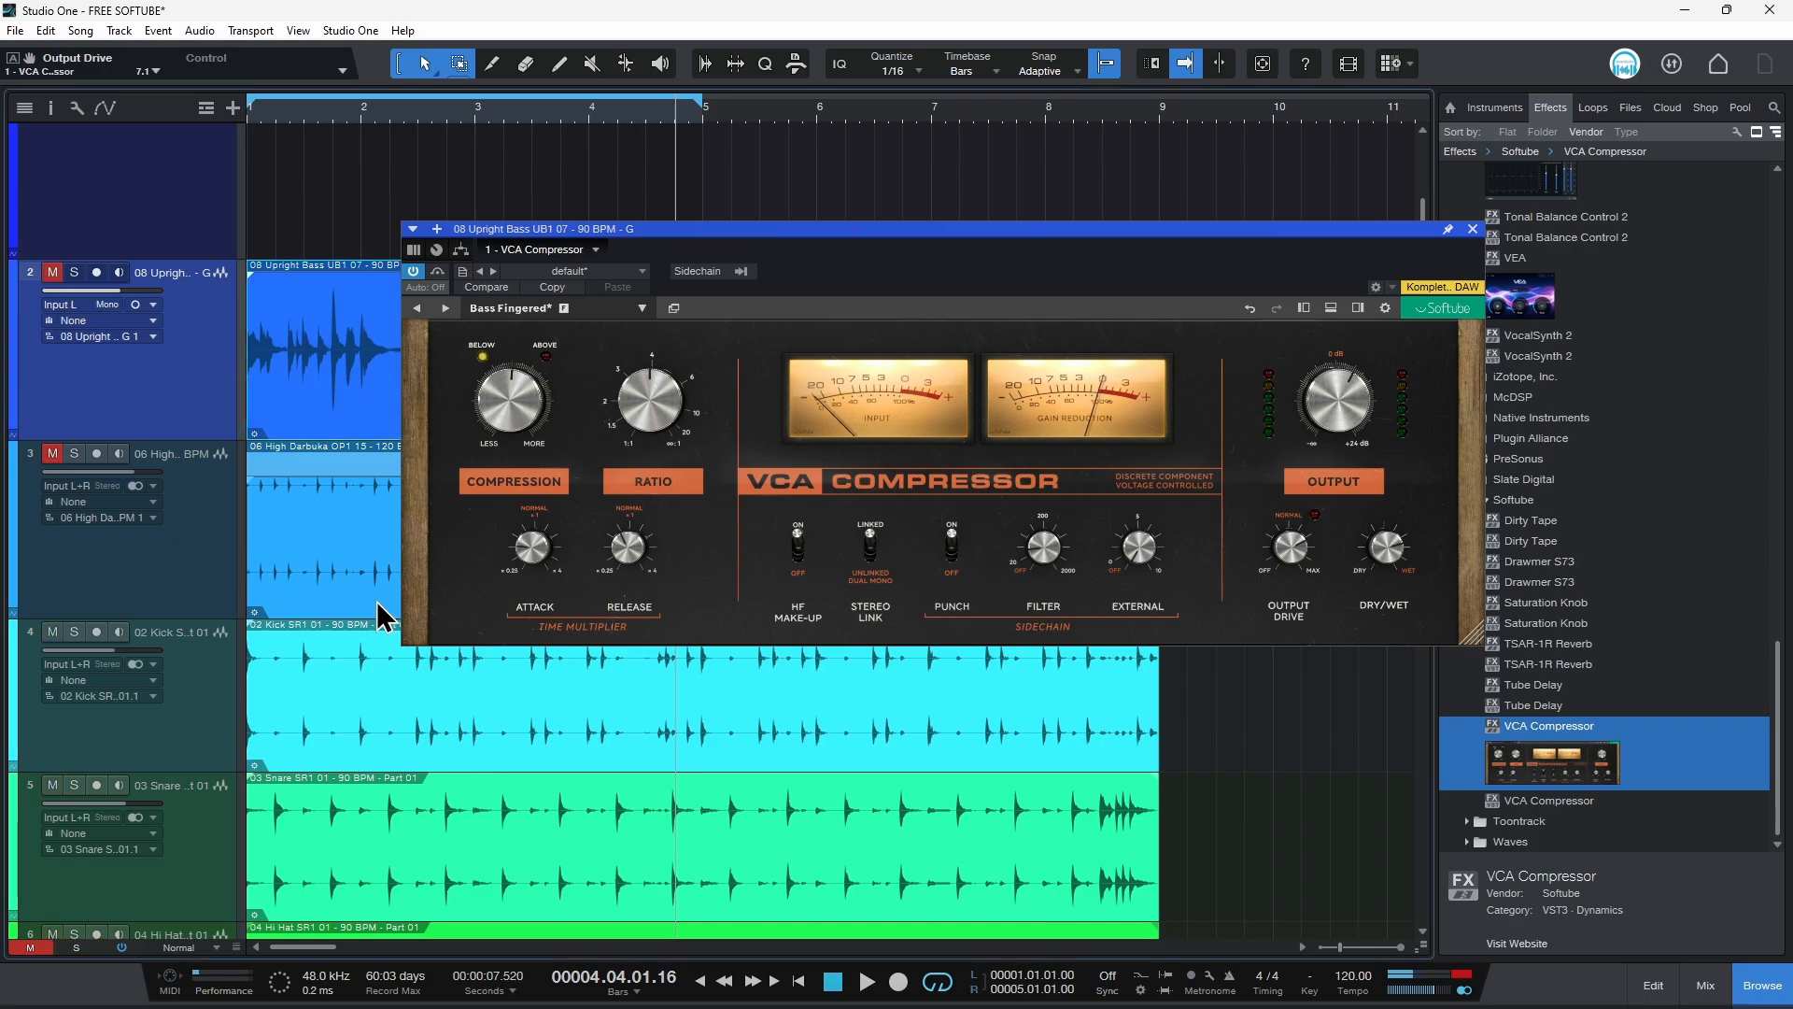
Step: Solo the high darbuka track, open its VCA Compressor and start playback
{"action": "left_click", "coordinate": [219, 560]}
{"action": "left_click", "coordinate": [74, 453]}
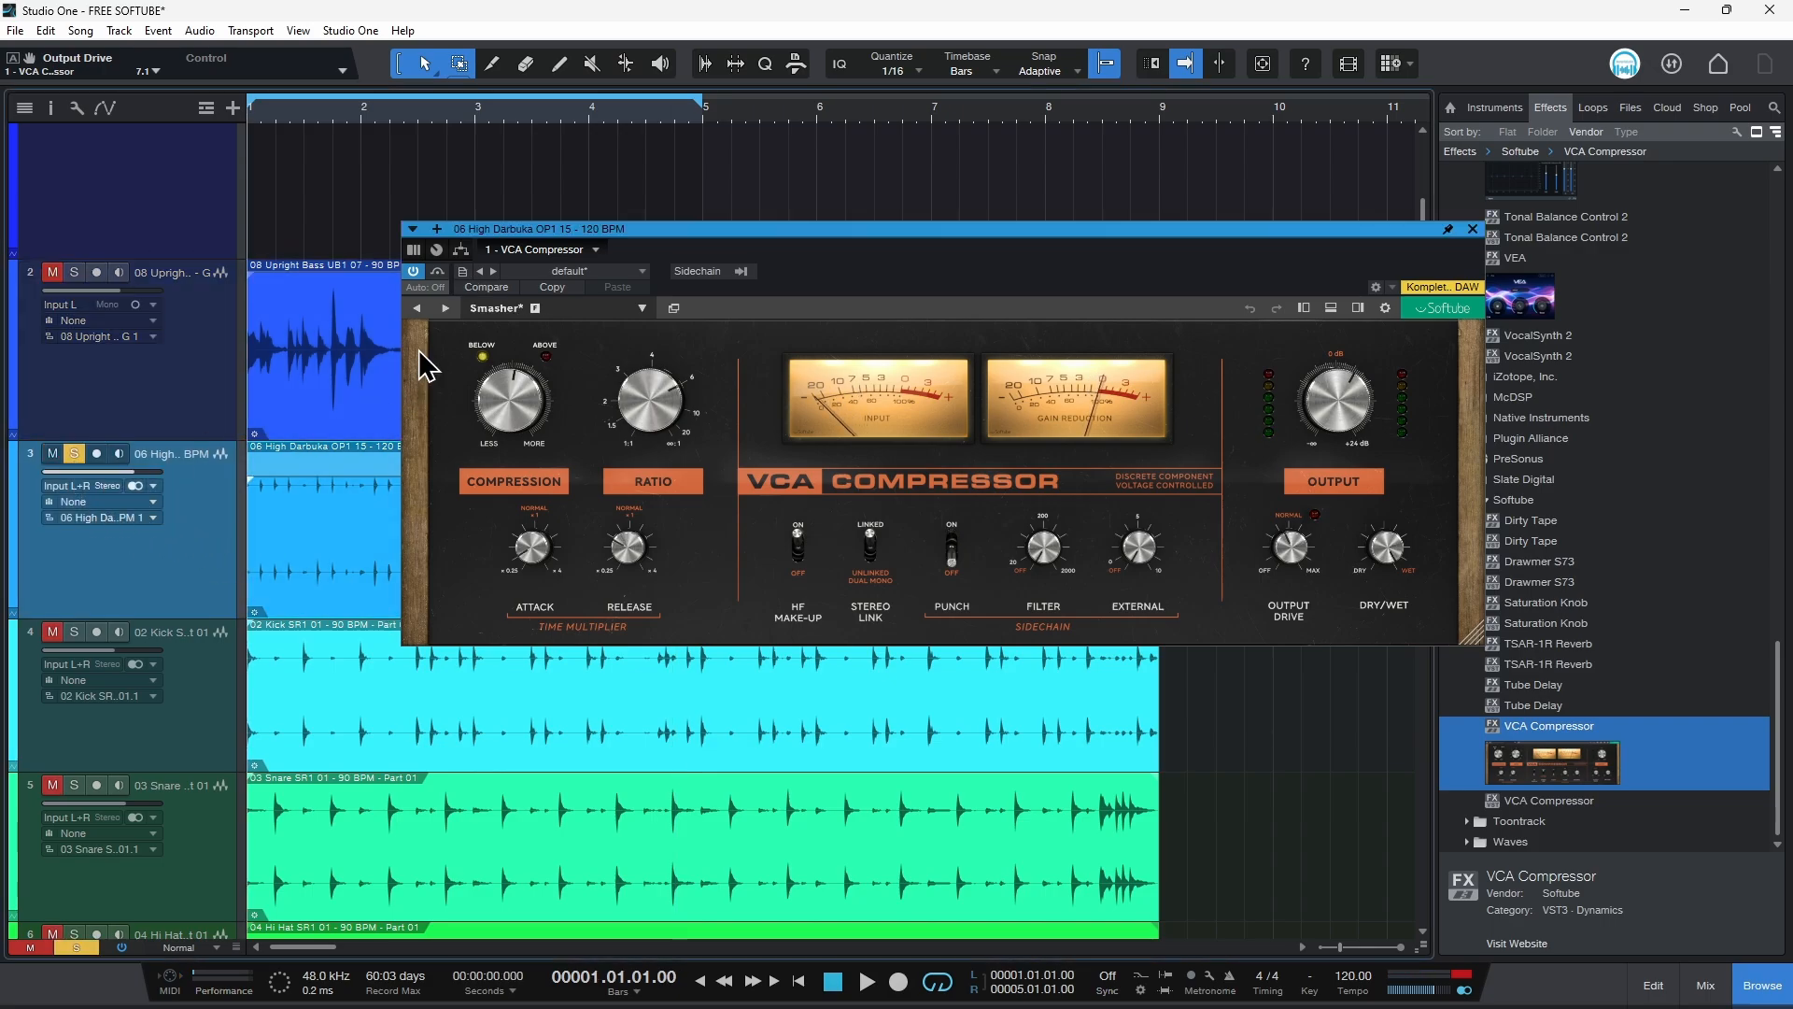
{"action": "key", "text": "space"}
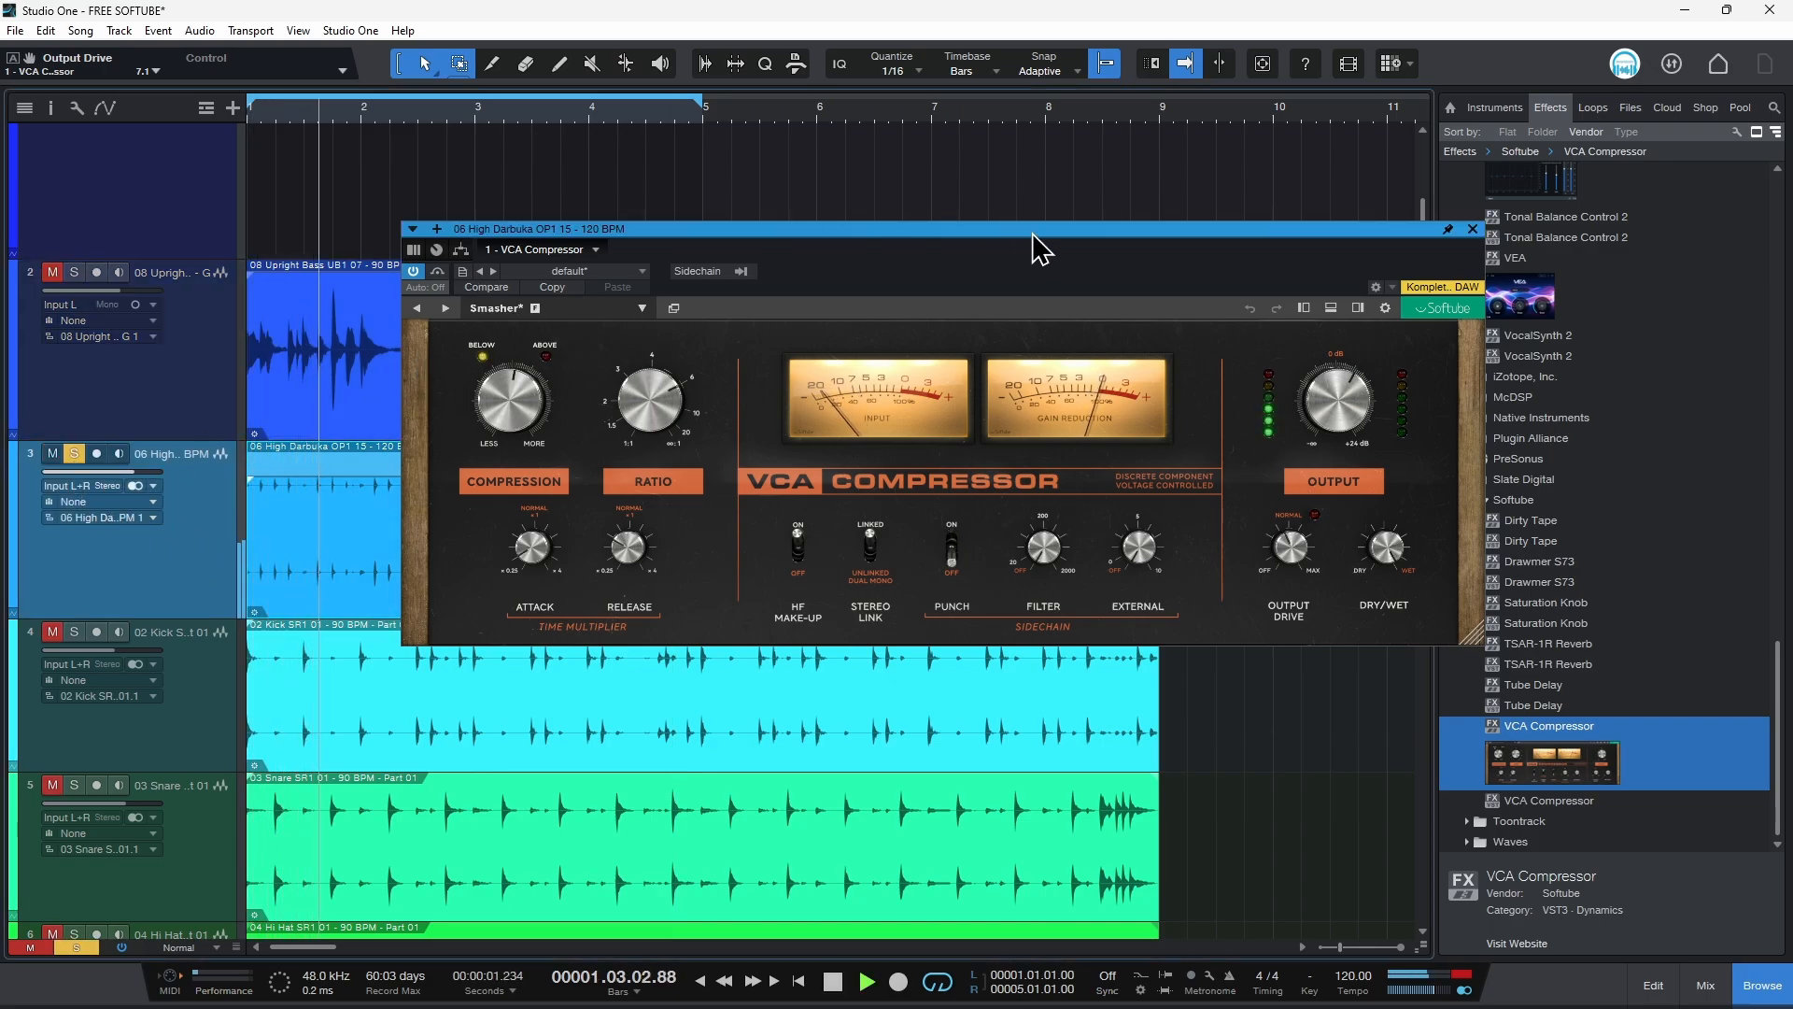
Step: Nudge the darbuka compressor's compression amount and set its output to about 1.0 dB
{"action": "left_click_drag", "start_coordinate": [993, 227], "coordinate": [1008, 213]}
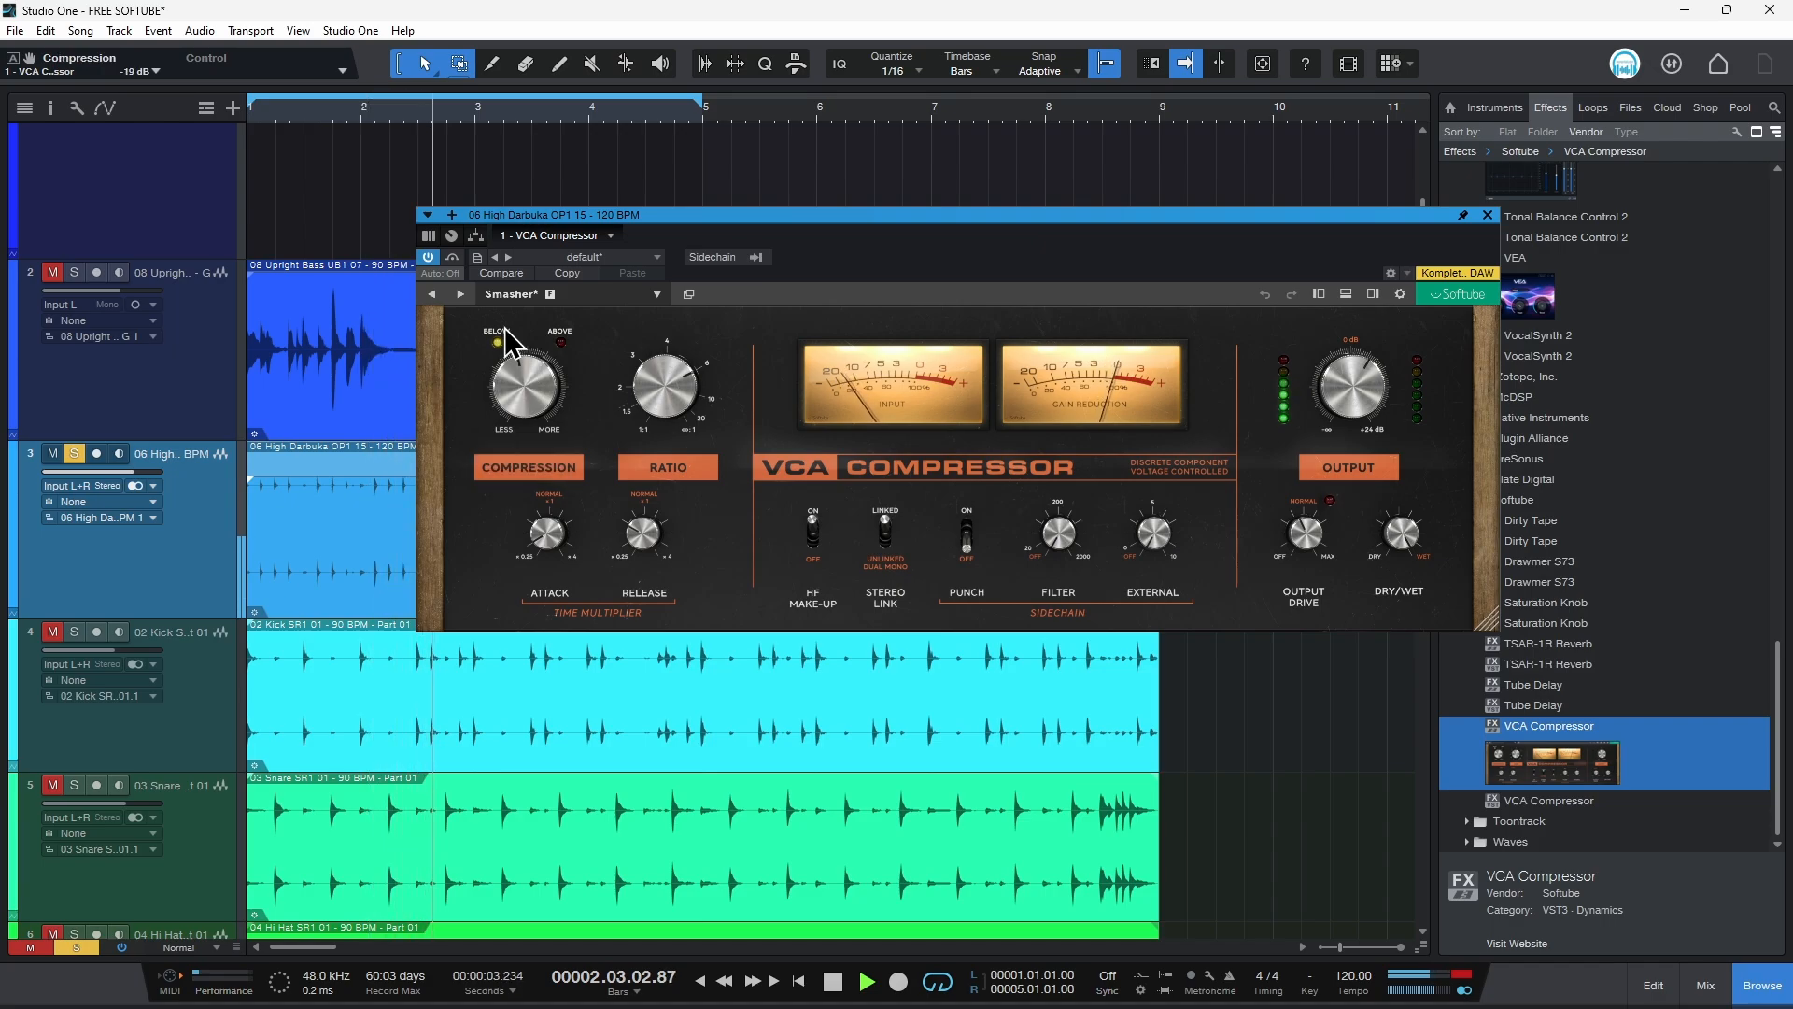
{"action": "mouse_move", "coordinate": [530, 380]}
{"action": "left_click_drag", "start_coordinate": [529, 380], "coordinate": [531, 384]}
{"action": "mouse_move", "coordinate": [1361, 377]}
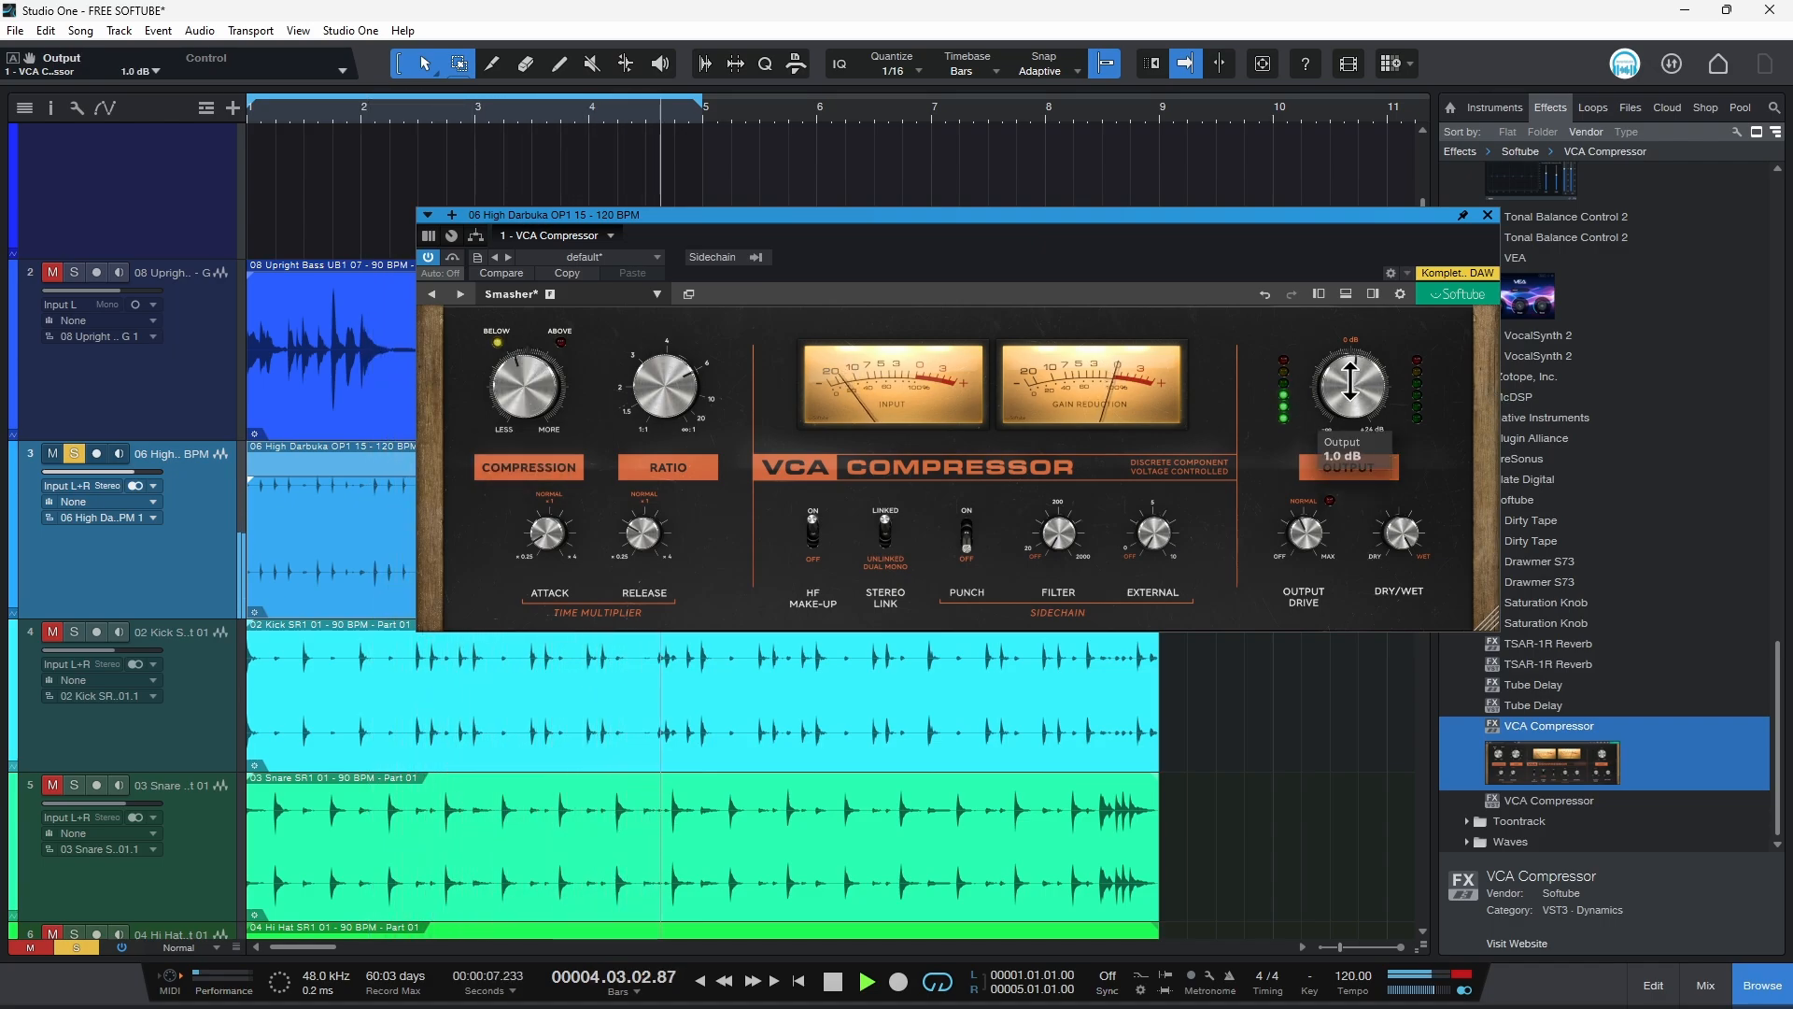
{"action": "left_click_drag", "start_coordinate": [1350, 381], "coordinate": [1350, 382]}
Step: Open the darbuka compressor's input meter panel and raise the input gain to about 17.7 dB
{"action": "left_click_drag", "start_coordinate": [1224, 213], "coordinate": [1315, 186]}
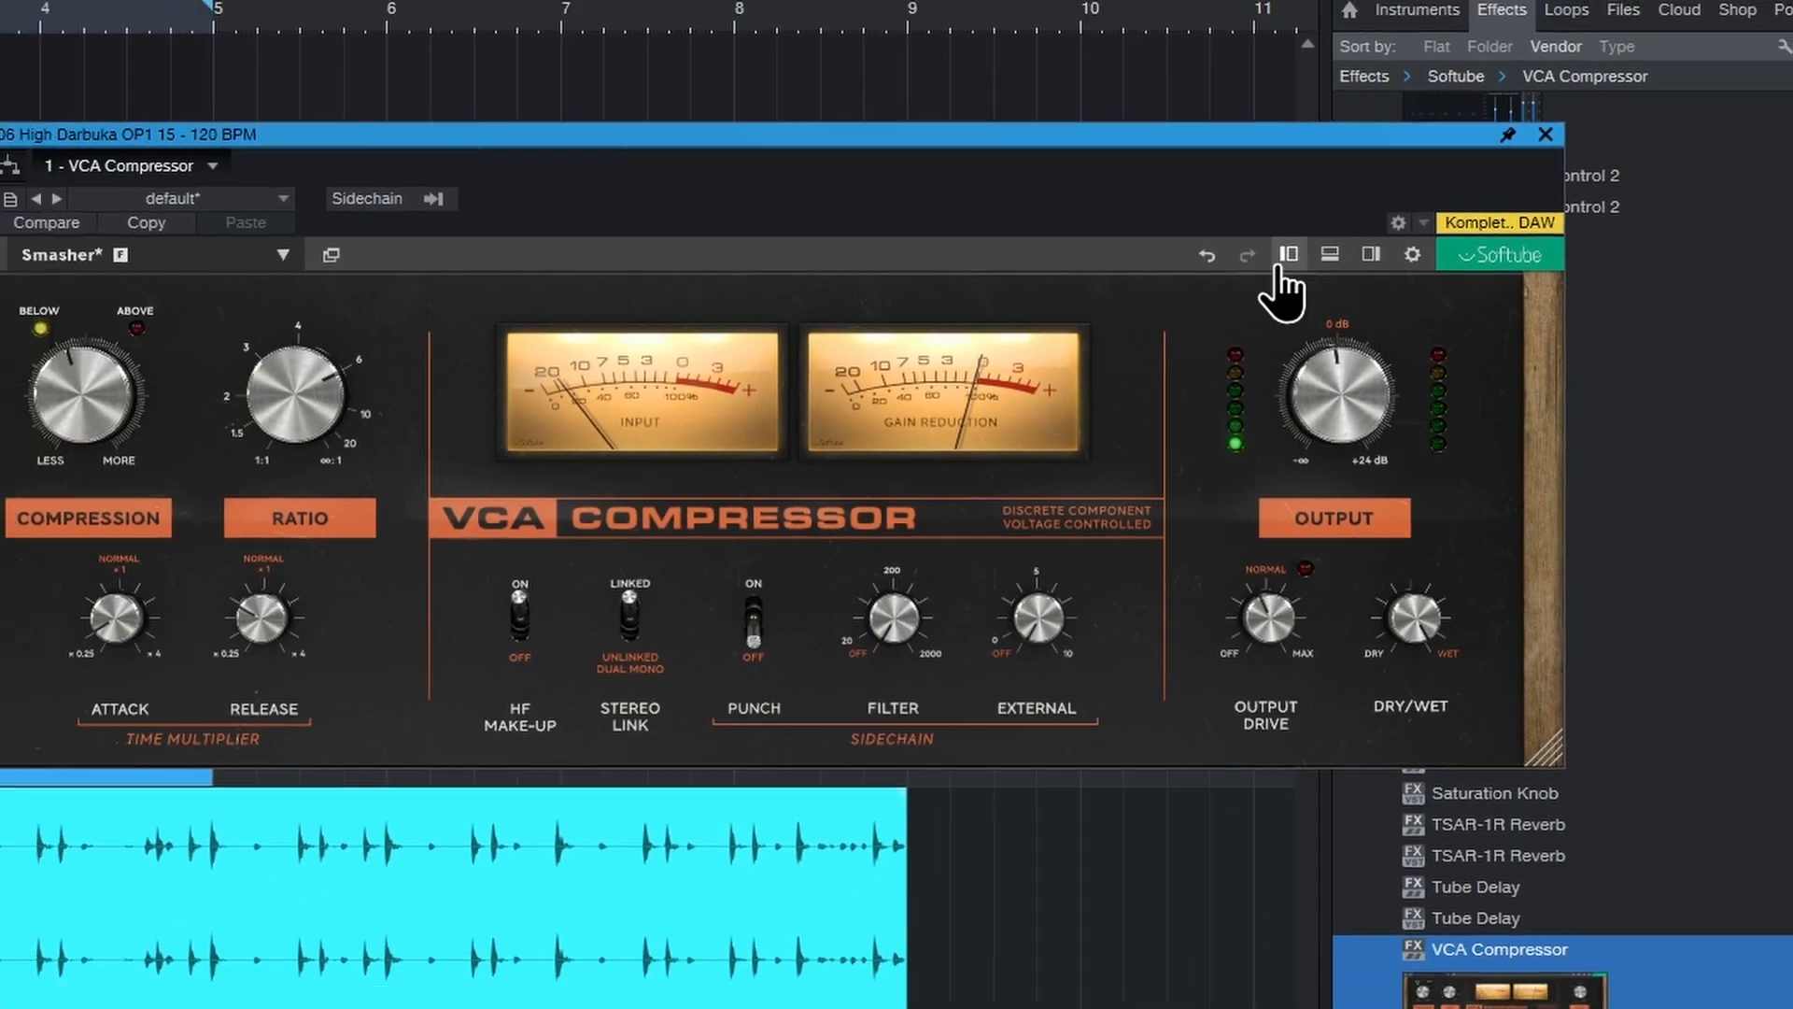
{"action": "left_click", "coordinate": [1168, 240]}
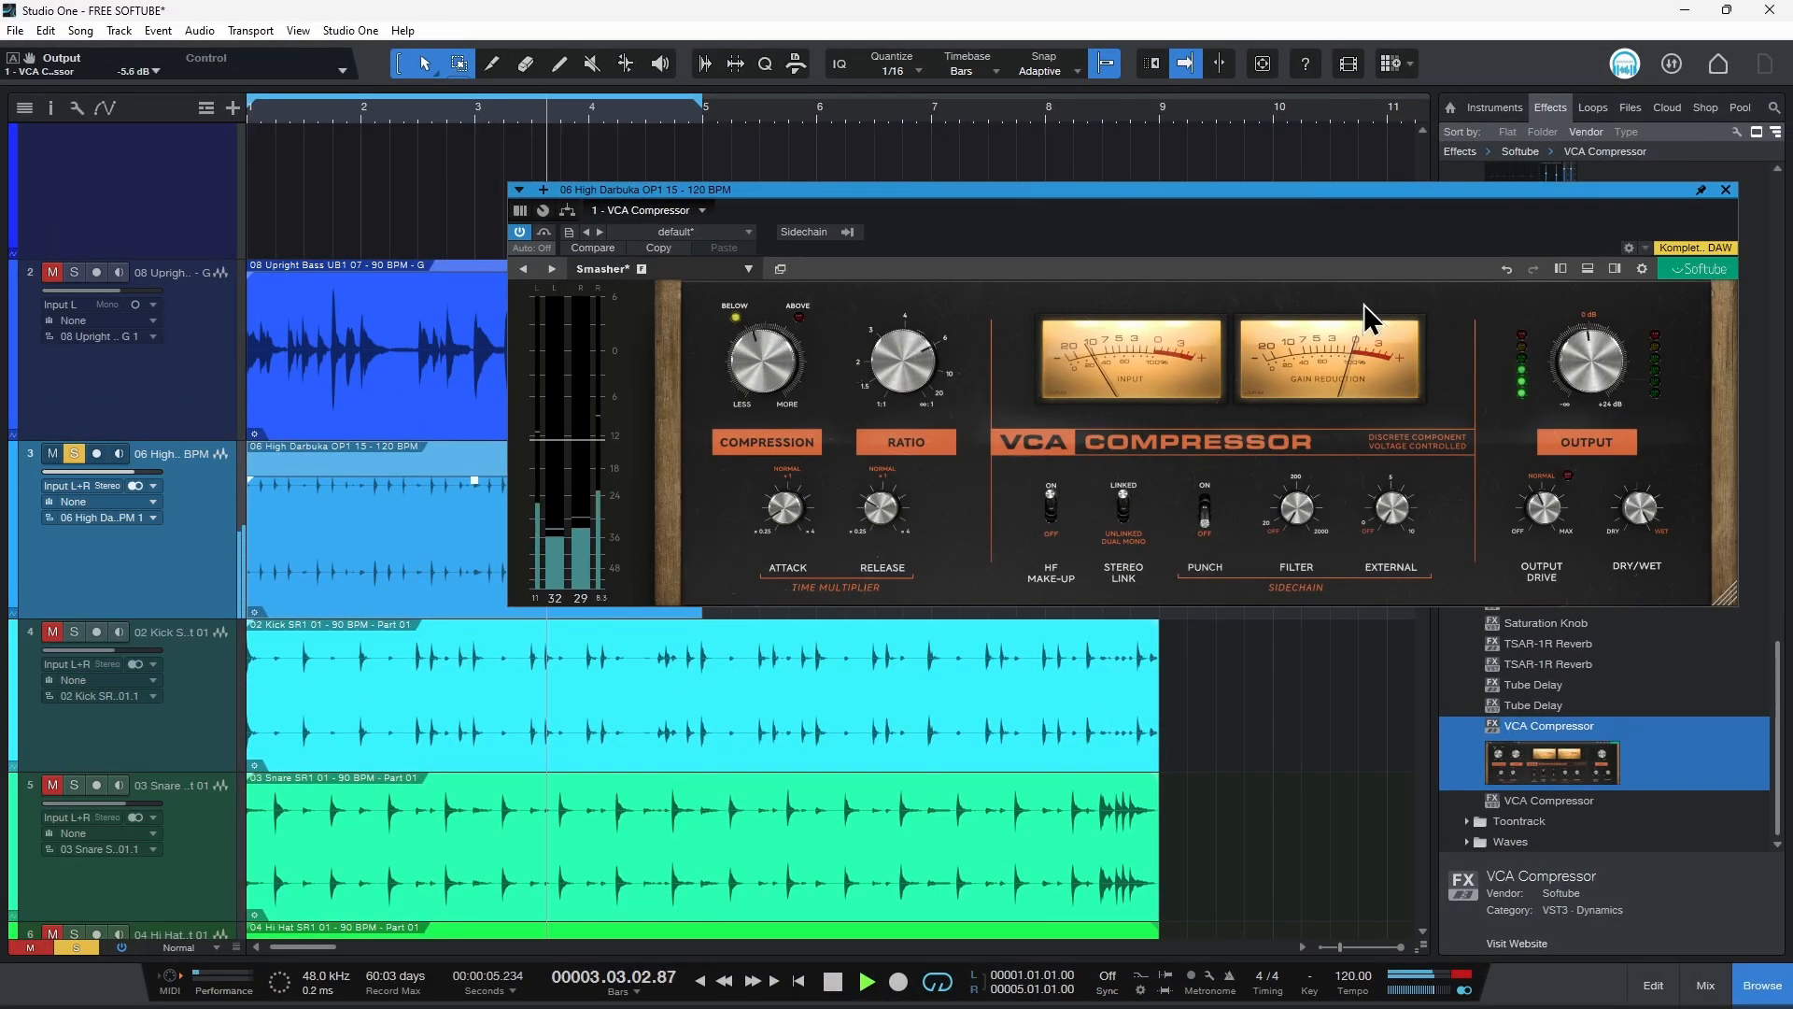
{"action": "left_click_drag", "start_coordinate": [1274, 188], "coordinate": [1096, 178]}
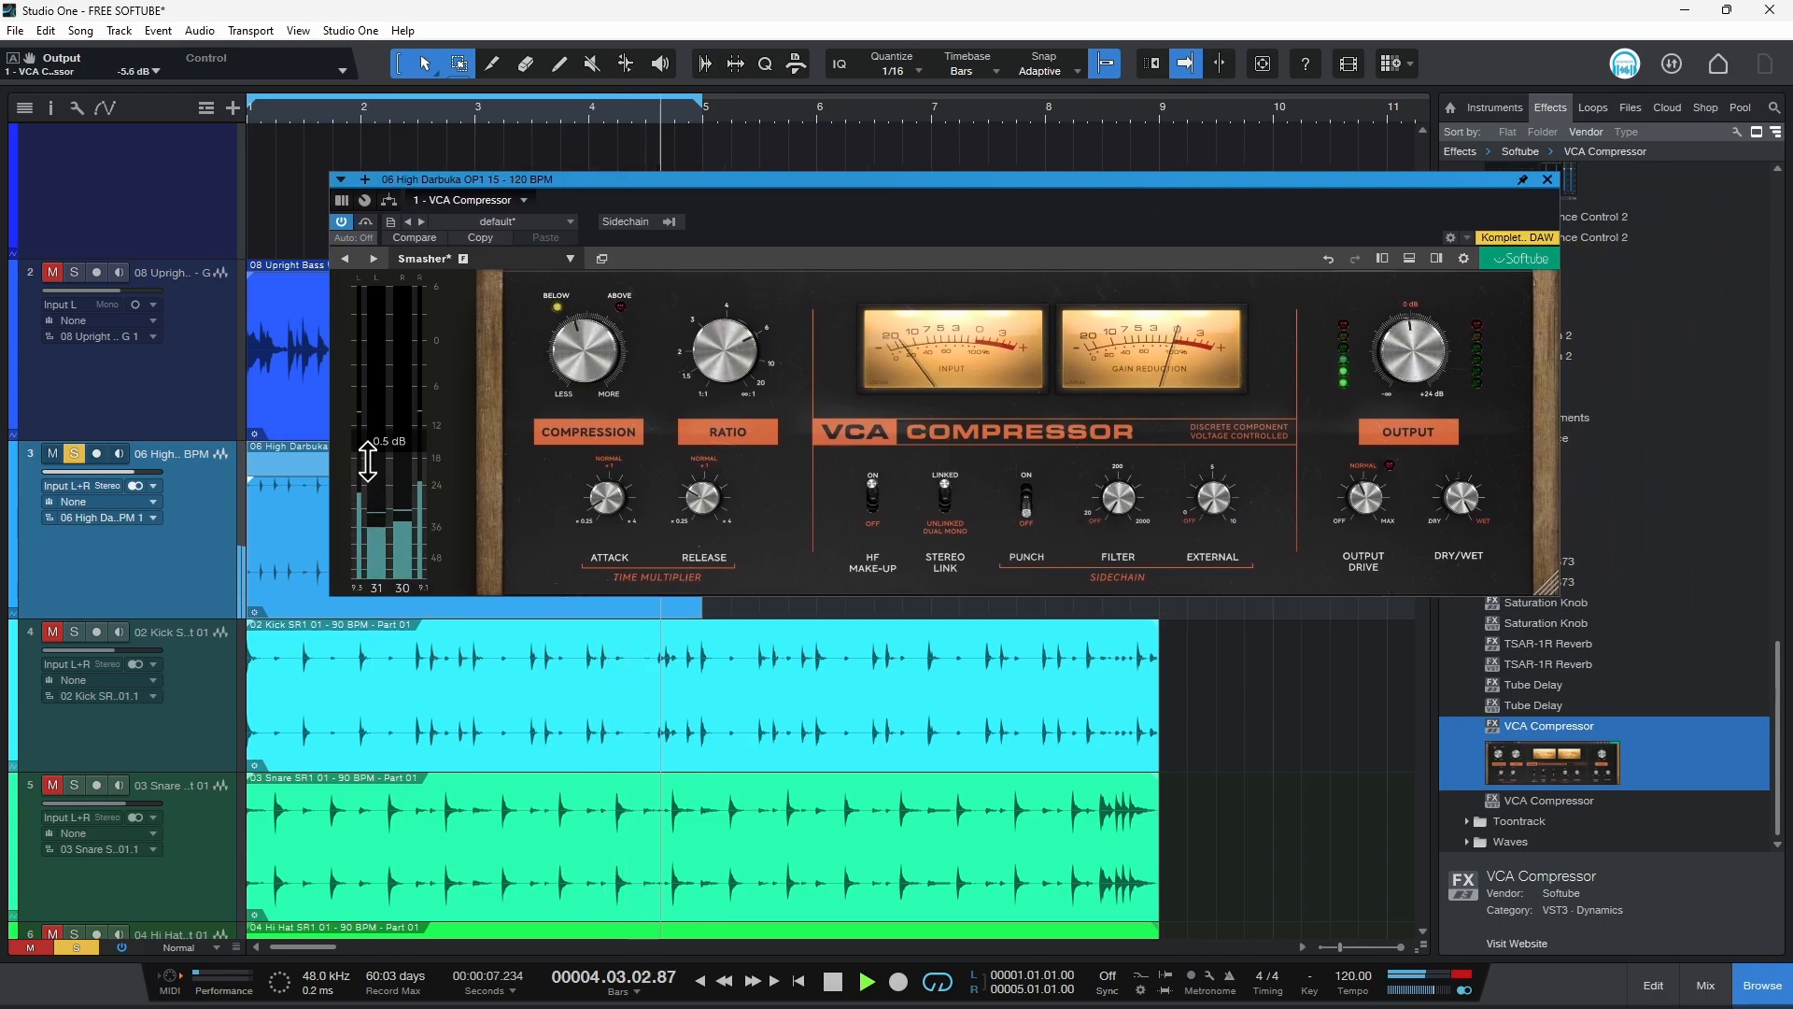
{"action": "left_click_drag", "start_coordinate": [399, 455], "coordinate": [404, 405]}
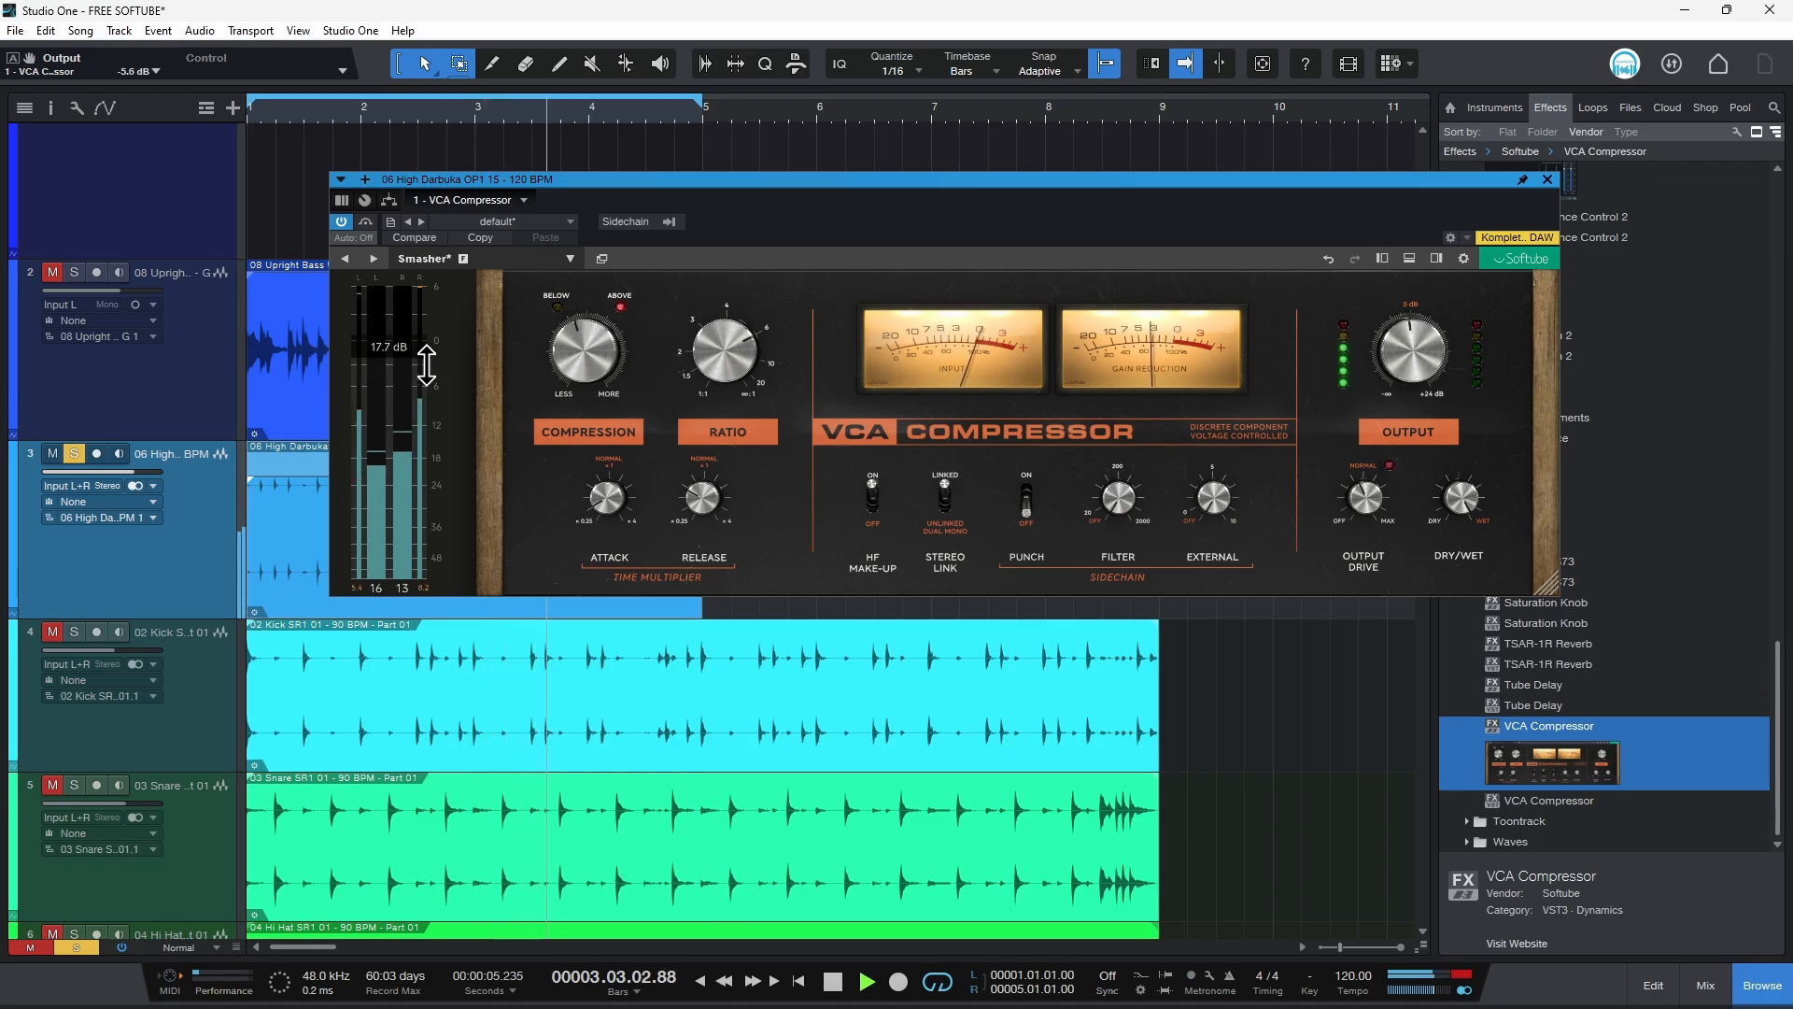
Step: Nudge the darbuka compression, open the output meter panel and raise the output gain to about 6.1 dB
{"action": "mouse_move", "coordinate": [560, 340]}
{"action": "left_mouse_down"}
{"action": "mouse_move", "coordinate": [573, 347]}
{"action": "mouse_move", "coordinate": [565, 205]}
{"action": "mouse_move", "coordinate": [573, 353]}
{"action": "mouse_move", "coordinate": [597, 343]}
{"action": "mouse_move", "coordinate": [577, 345]}
{"action": "left_mouse_up"}
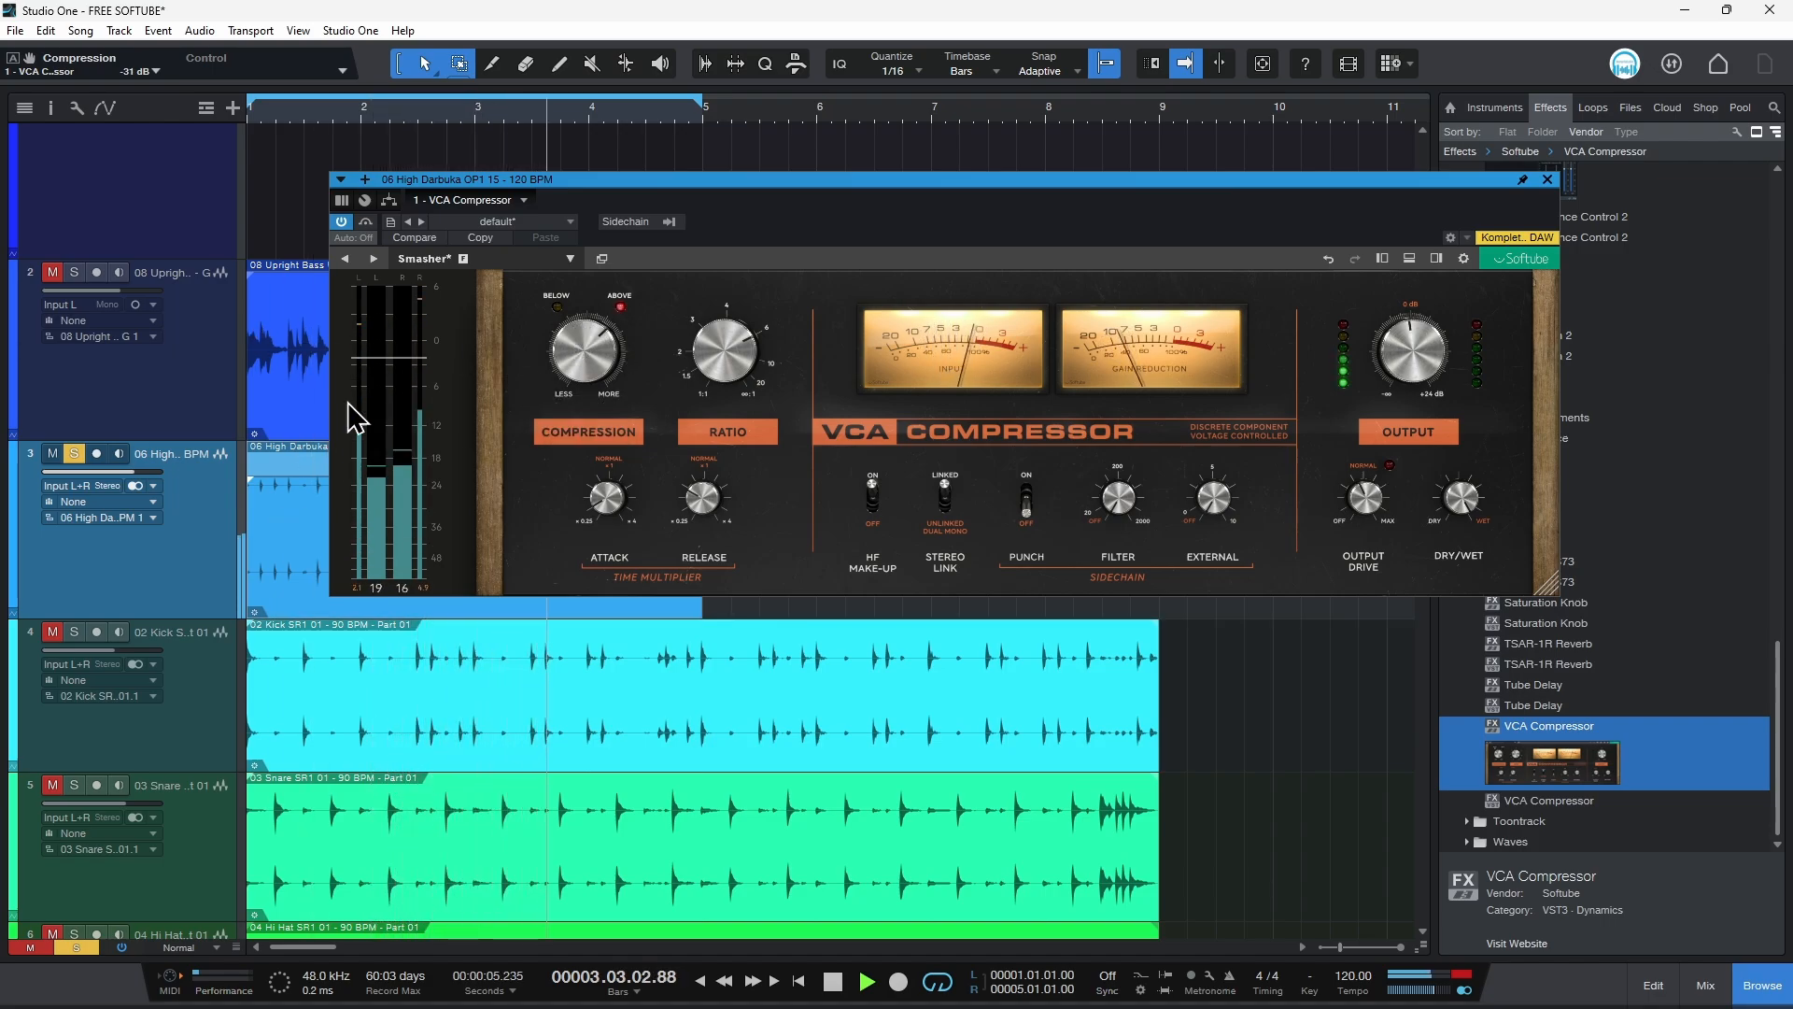
{"action": "left_click", "coordinate": [1409, 259]}
{"action": "left_click_drag", "start_coordinate": [1364, 179], "coordinate": [1188, 197]}
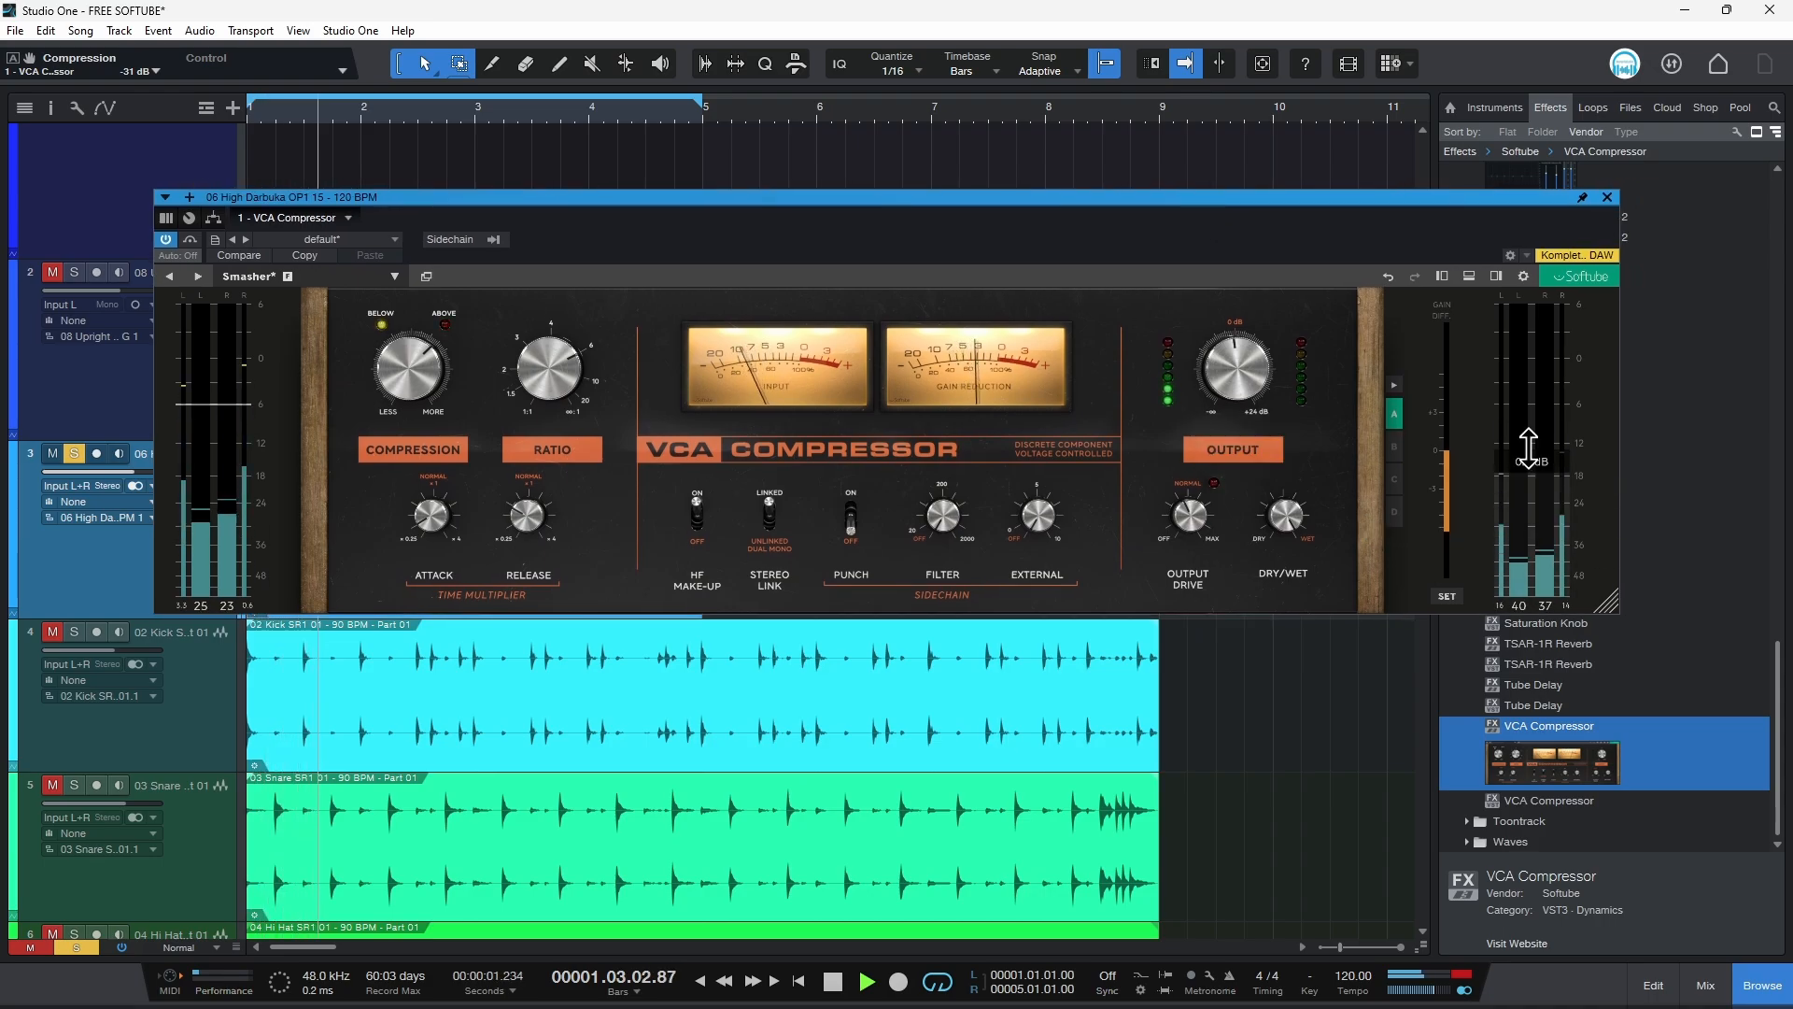
{"action": "left_click_drag", "start_coordinate": [1543, 449], "coordinate": [1544, 416]}
{"action": "left_click", "coordinate": [1467, 277]}
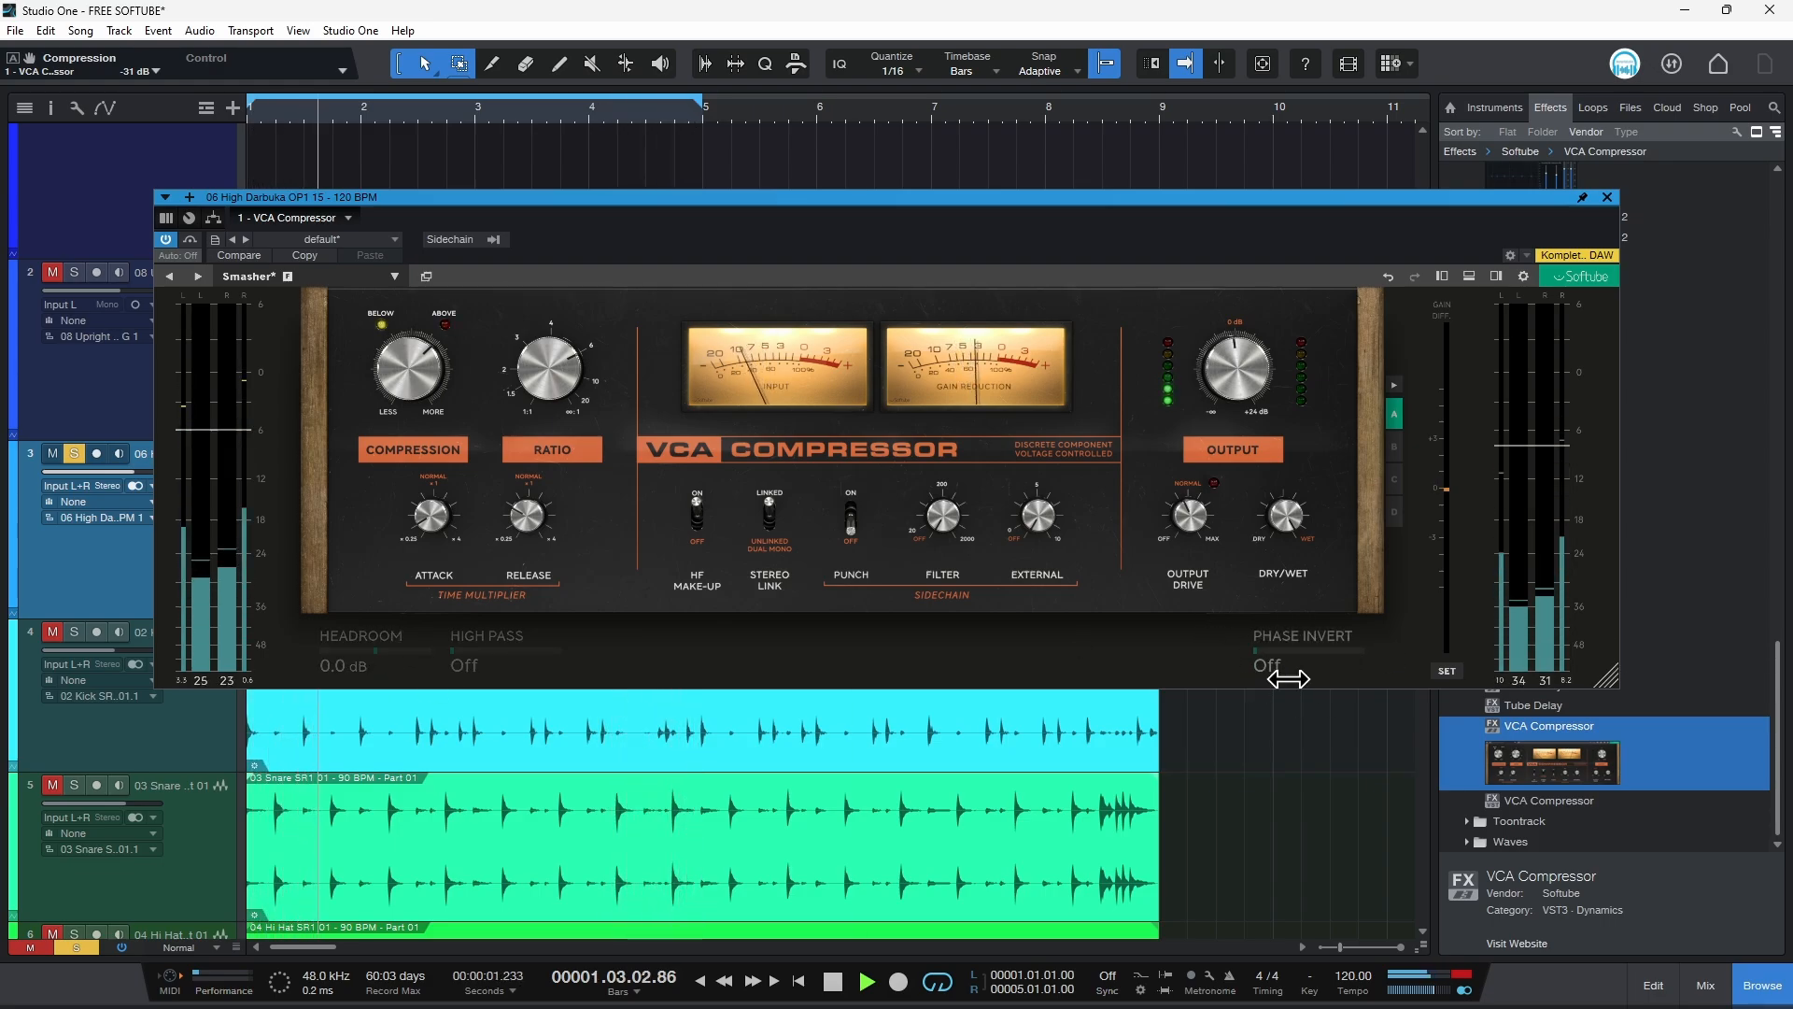
{"action": "left_click", "coordinate": [1469, 276]}
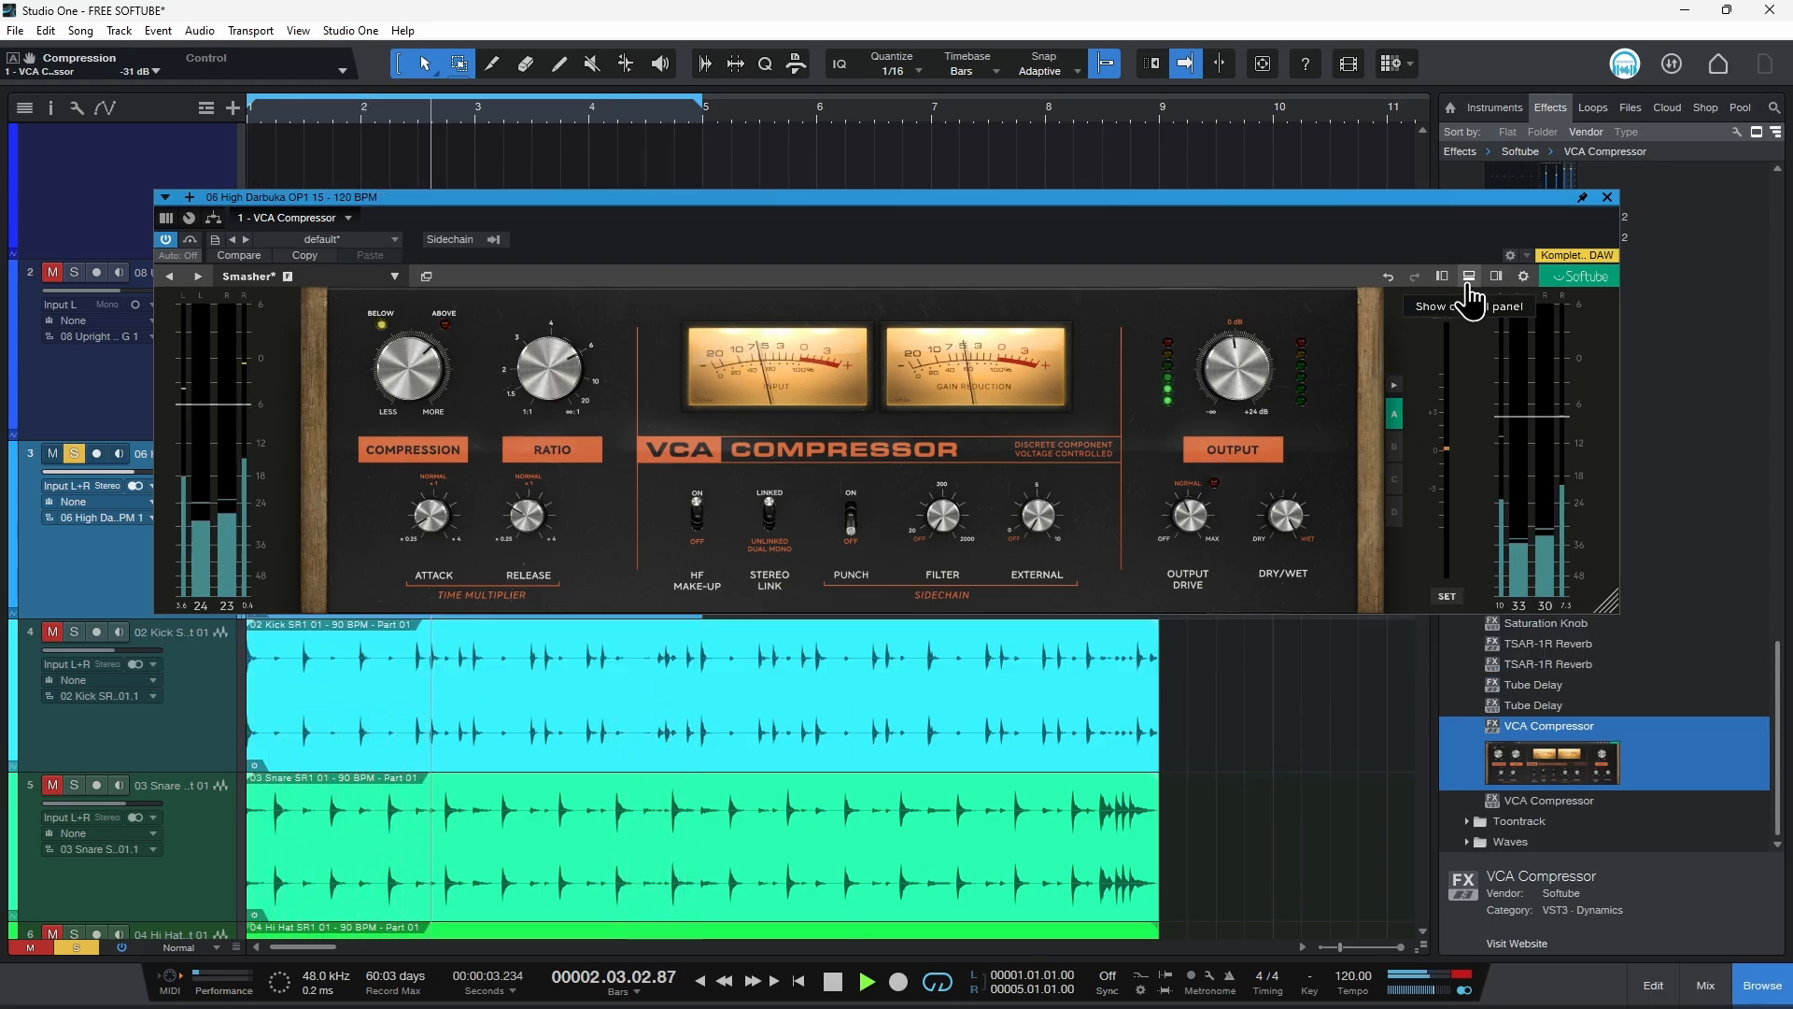
Step: Turn the output knob up and toggle the compressor's bypass to compare the processed sound
{"action": "left_click_drag", "start_coordinate": [1231, 211], "coordinate": [1218, 219]}
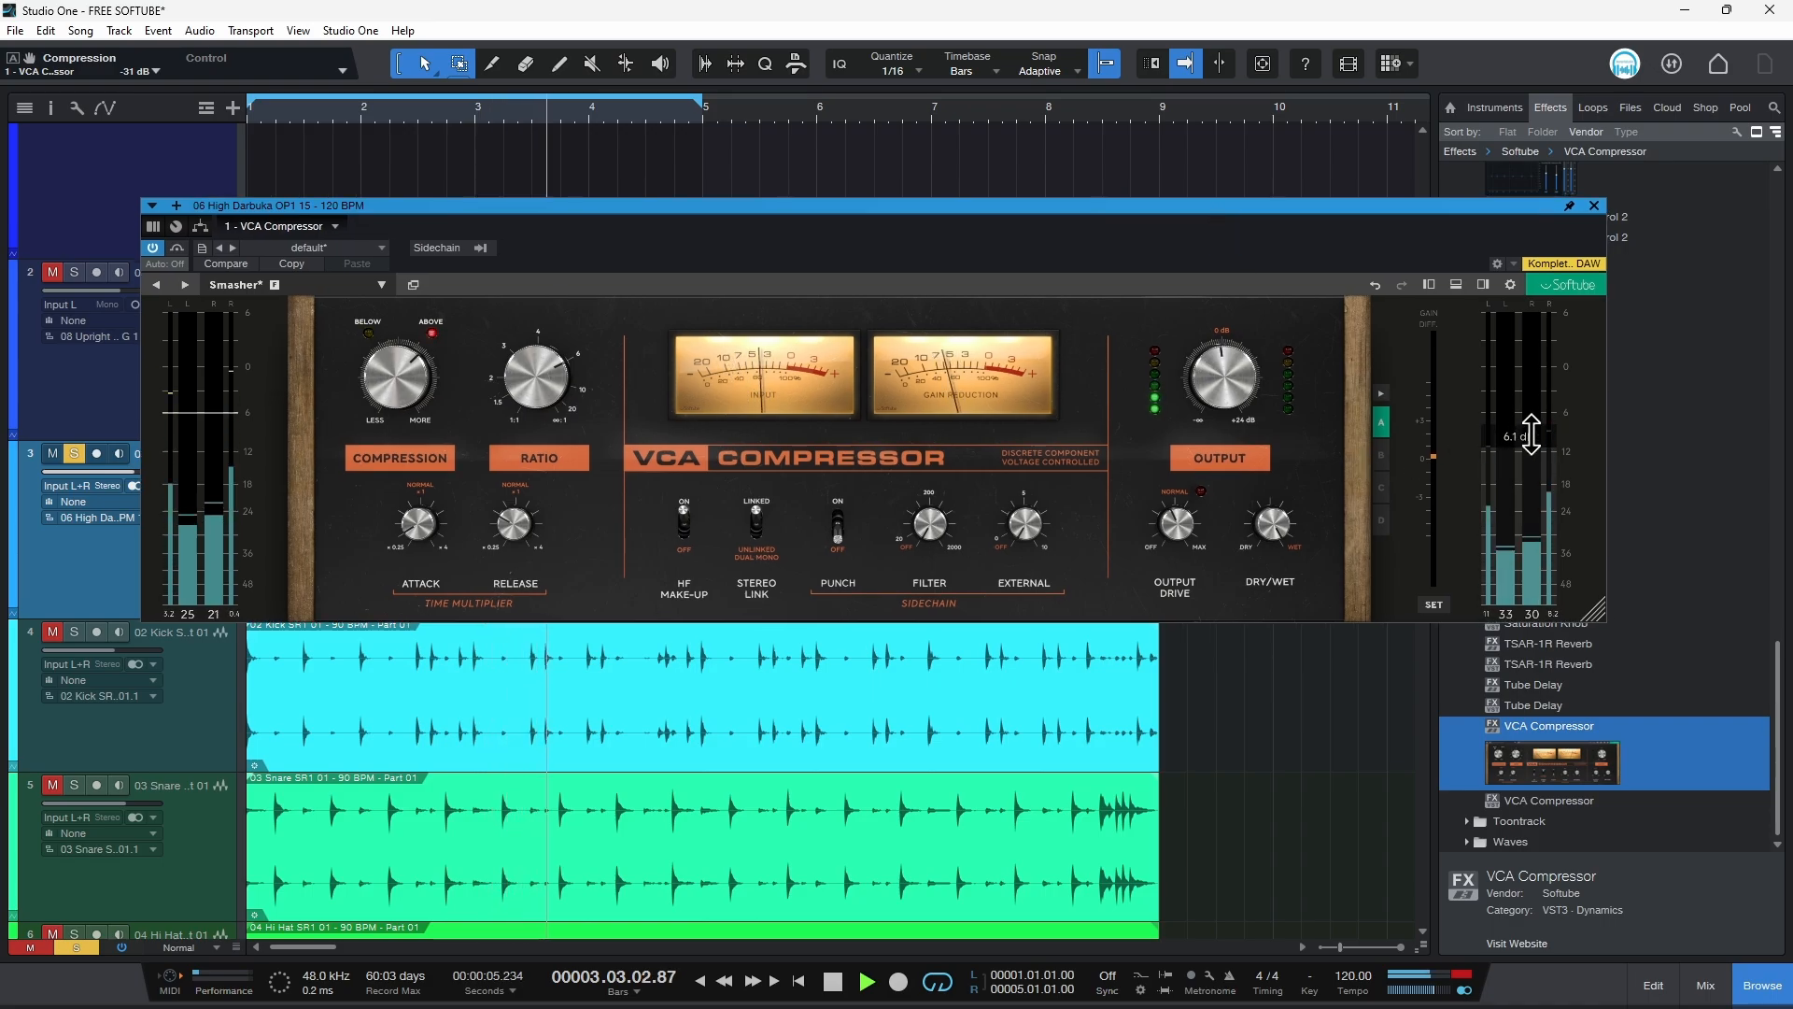
{"action": "left_click_drag", "start_coordinate": [1214, 375], "coordinate": [1251, 346]}
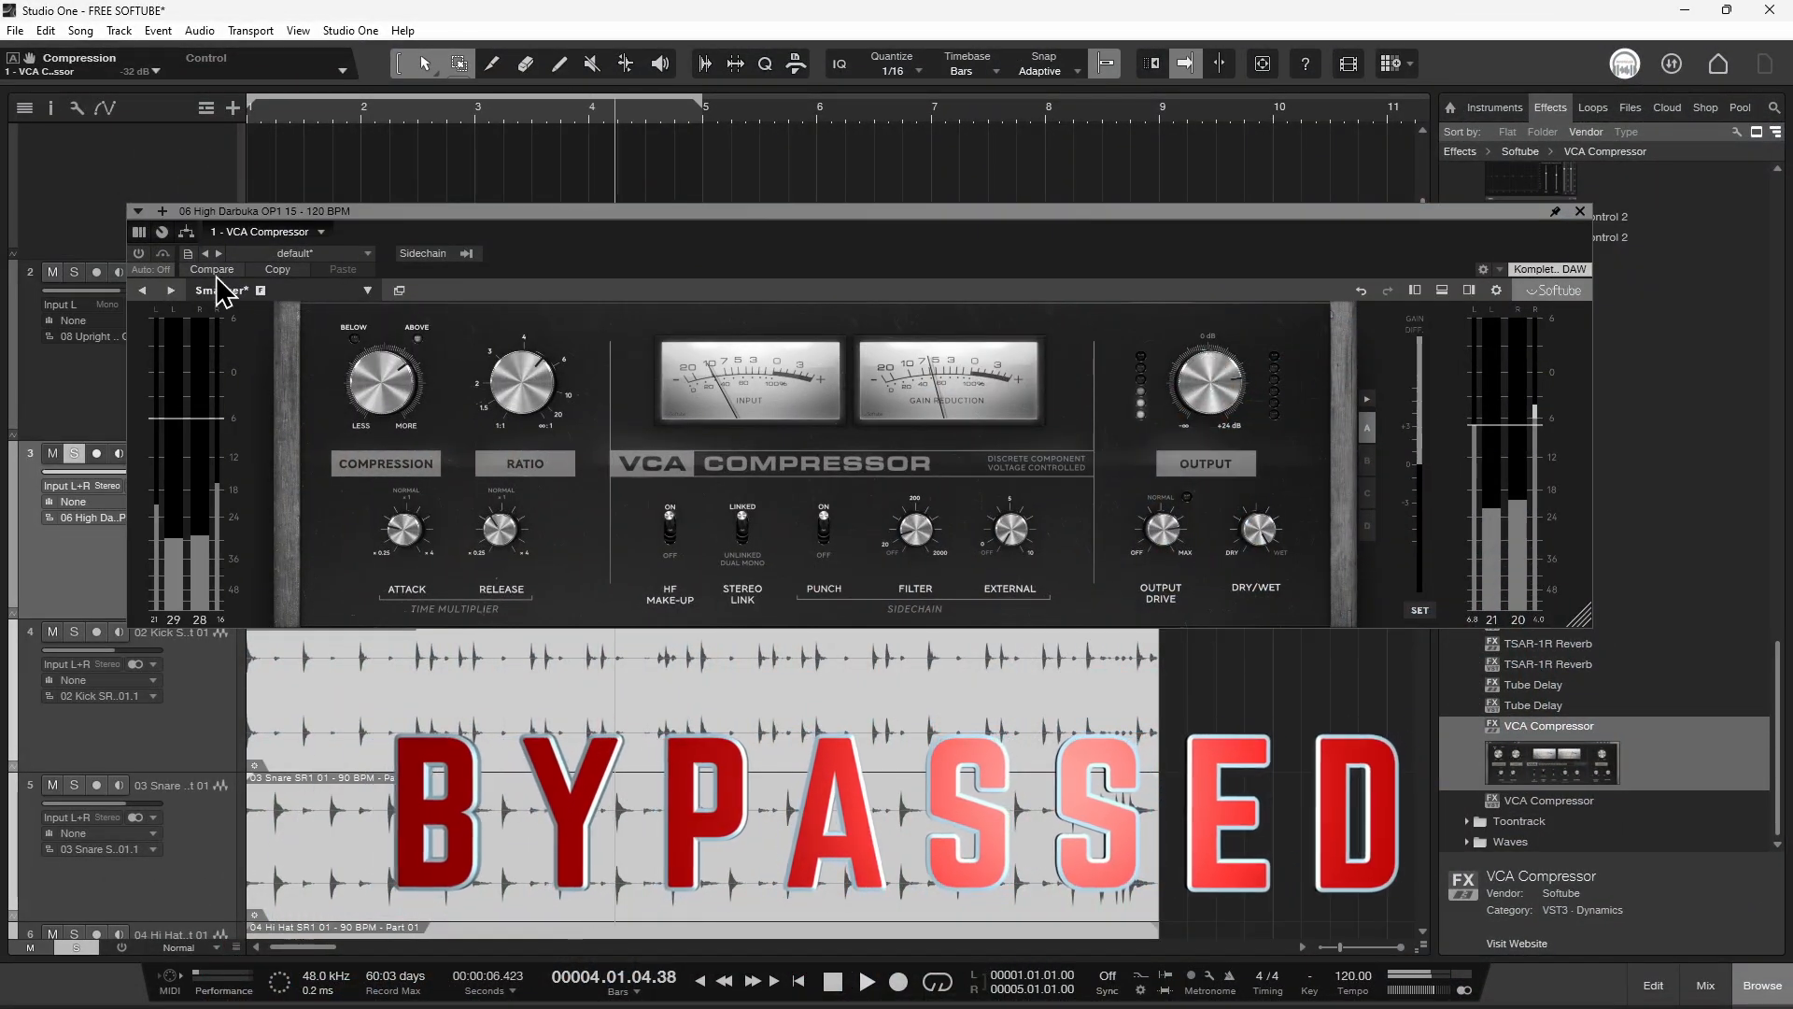
{"action": "left_click", "coordinate": [138, 254]}
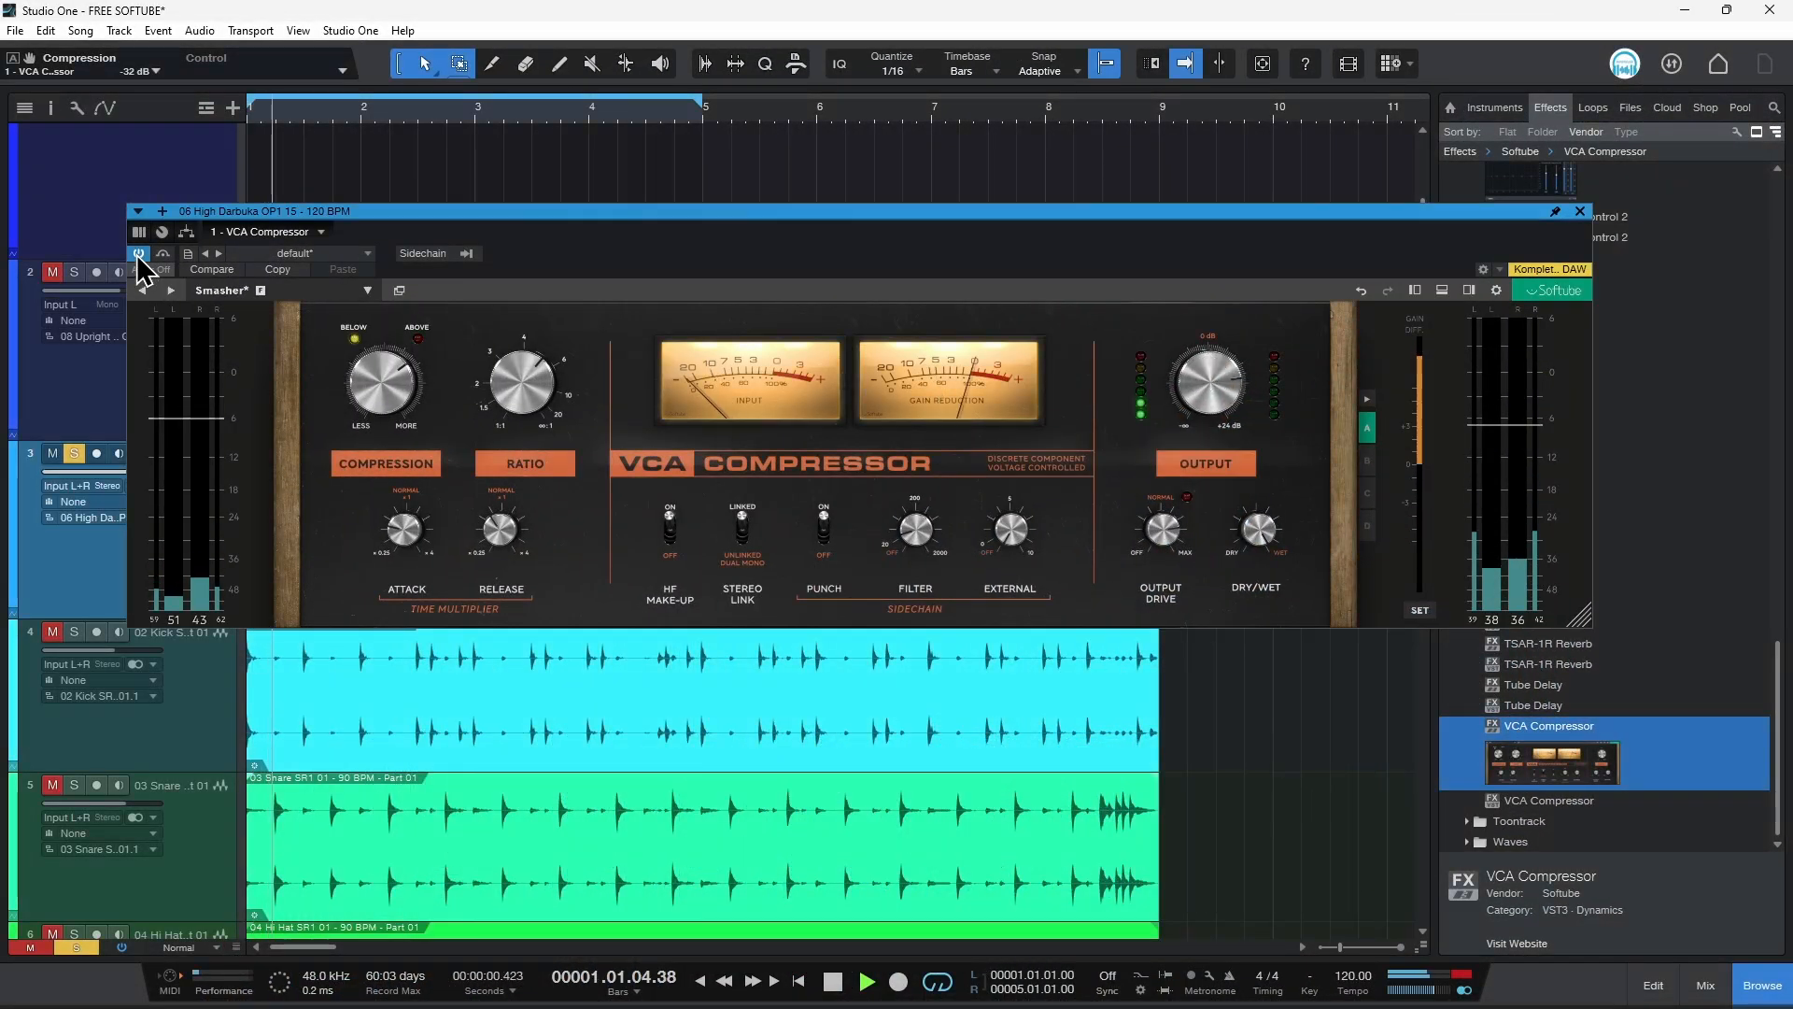
Step: Turn the output knob down slightly and shrink the compressor plugin window
{"action": "mouse_move", "coordinate": [1226, 396]}
{"action": "left_click_drag", "start_coordinate": [1226, 396], "coordinate": [1225, 432]}
{"action": "left_click_drag", "start_coordinate": [1581, 612], "coordinate": [1449, 582]}
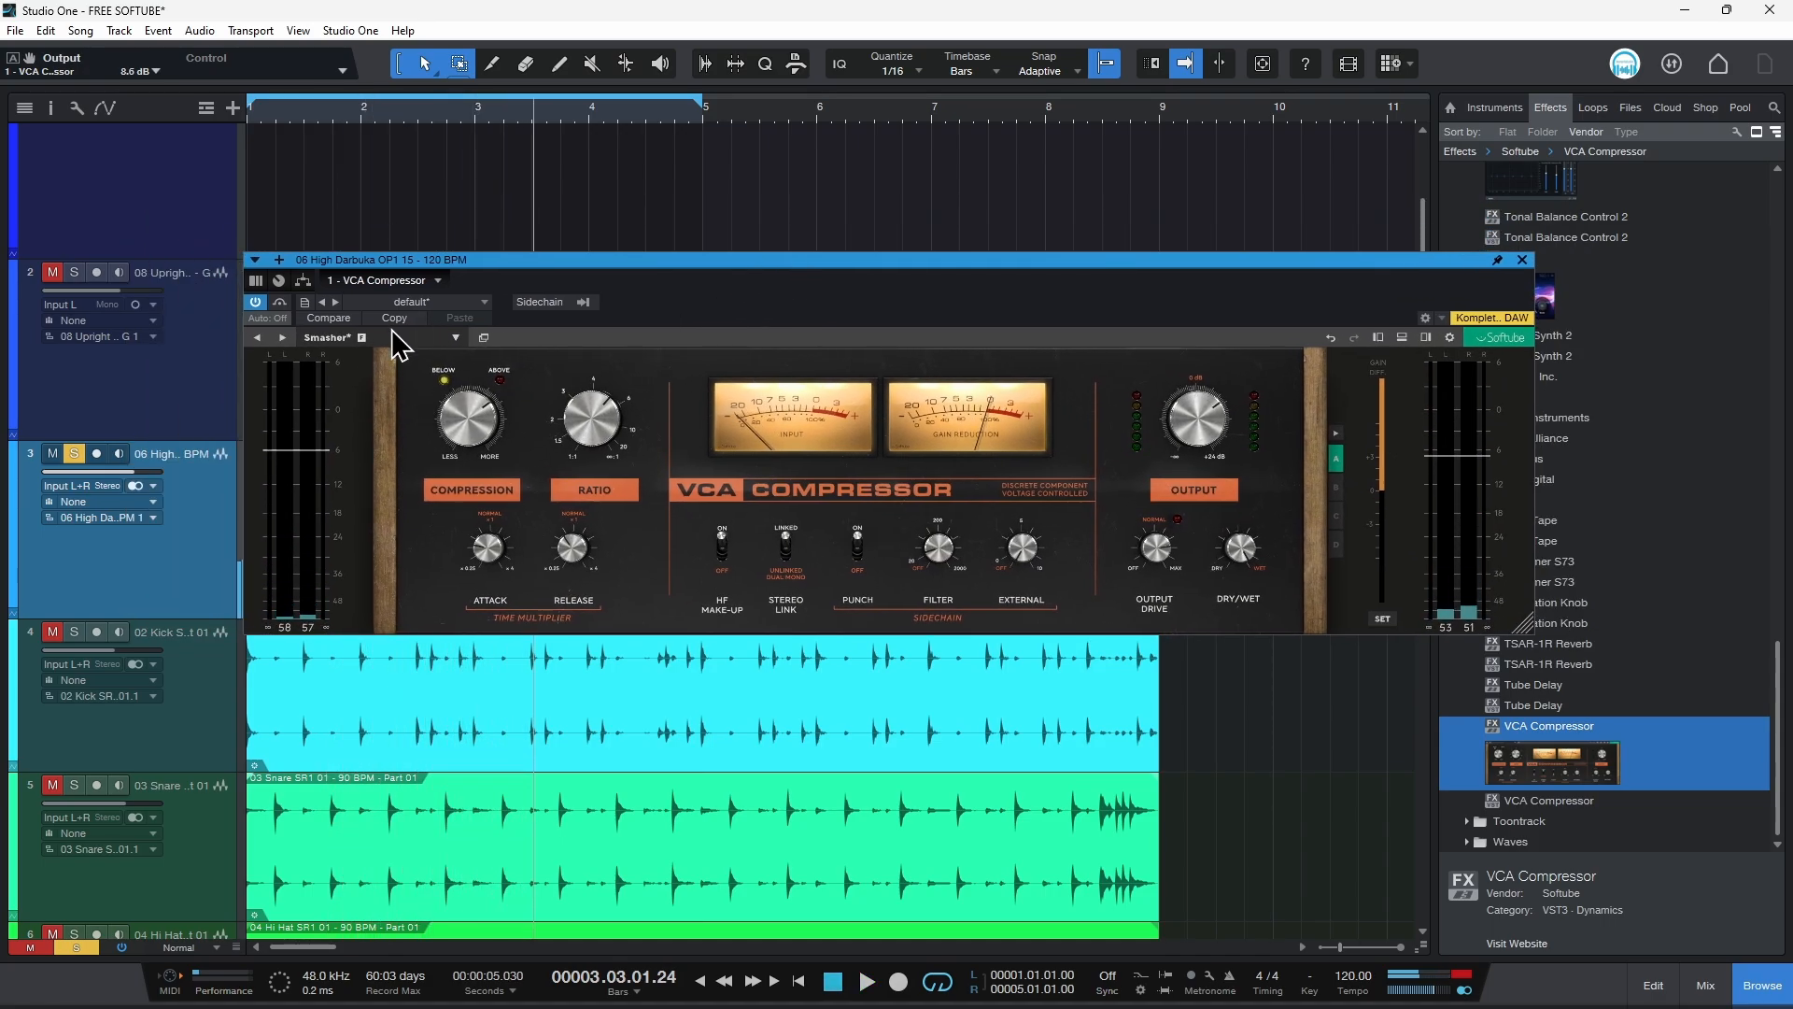
Step: Load the Gentle Compression preset on the darbuka compressor
{"action": "left_click", "coordinate": [341, 341]}
{"action": "mouse_move", "coordinate": [401, 361]}
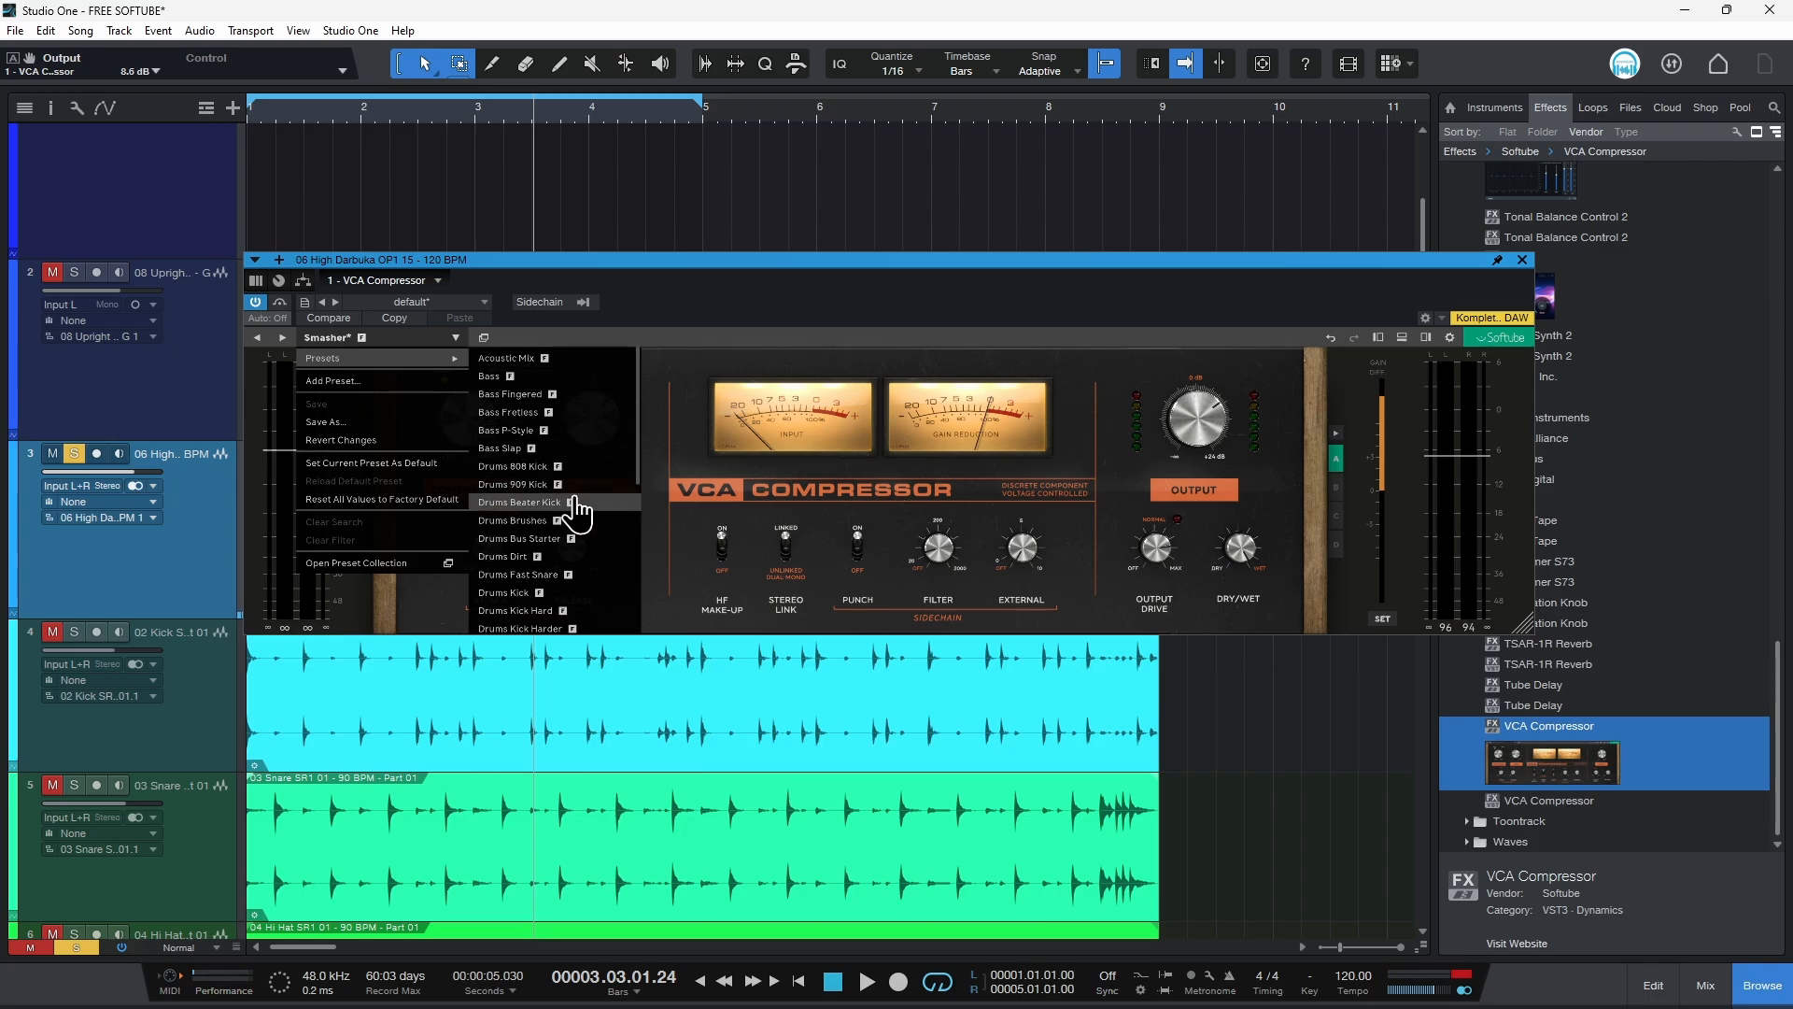
{"action": "scroll", "coordinate": [576, 512], "scroll_direction": "down", "scroll_amount": 6}
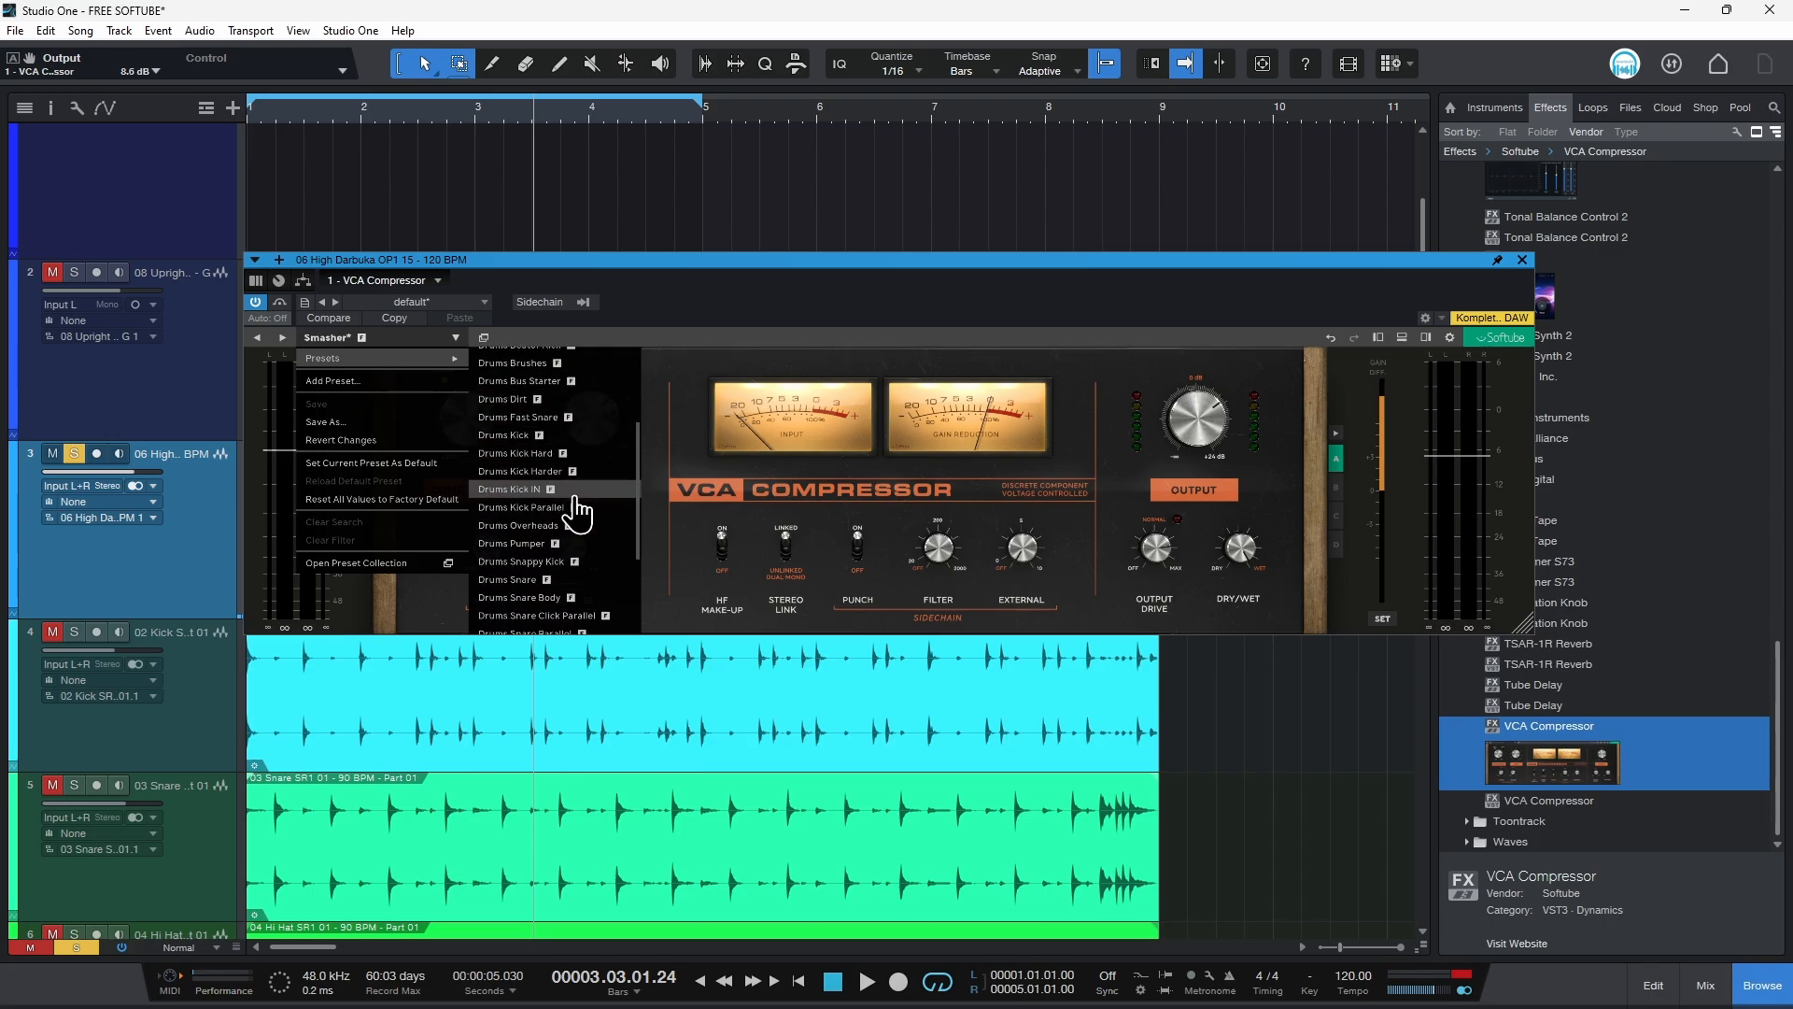
{"action": "scroll", "coordinate": [577, 512], "scroll_direction": "down", "scroll_amount": 5}
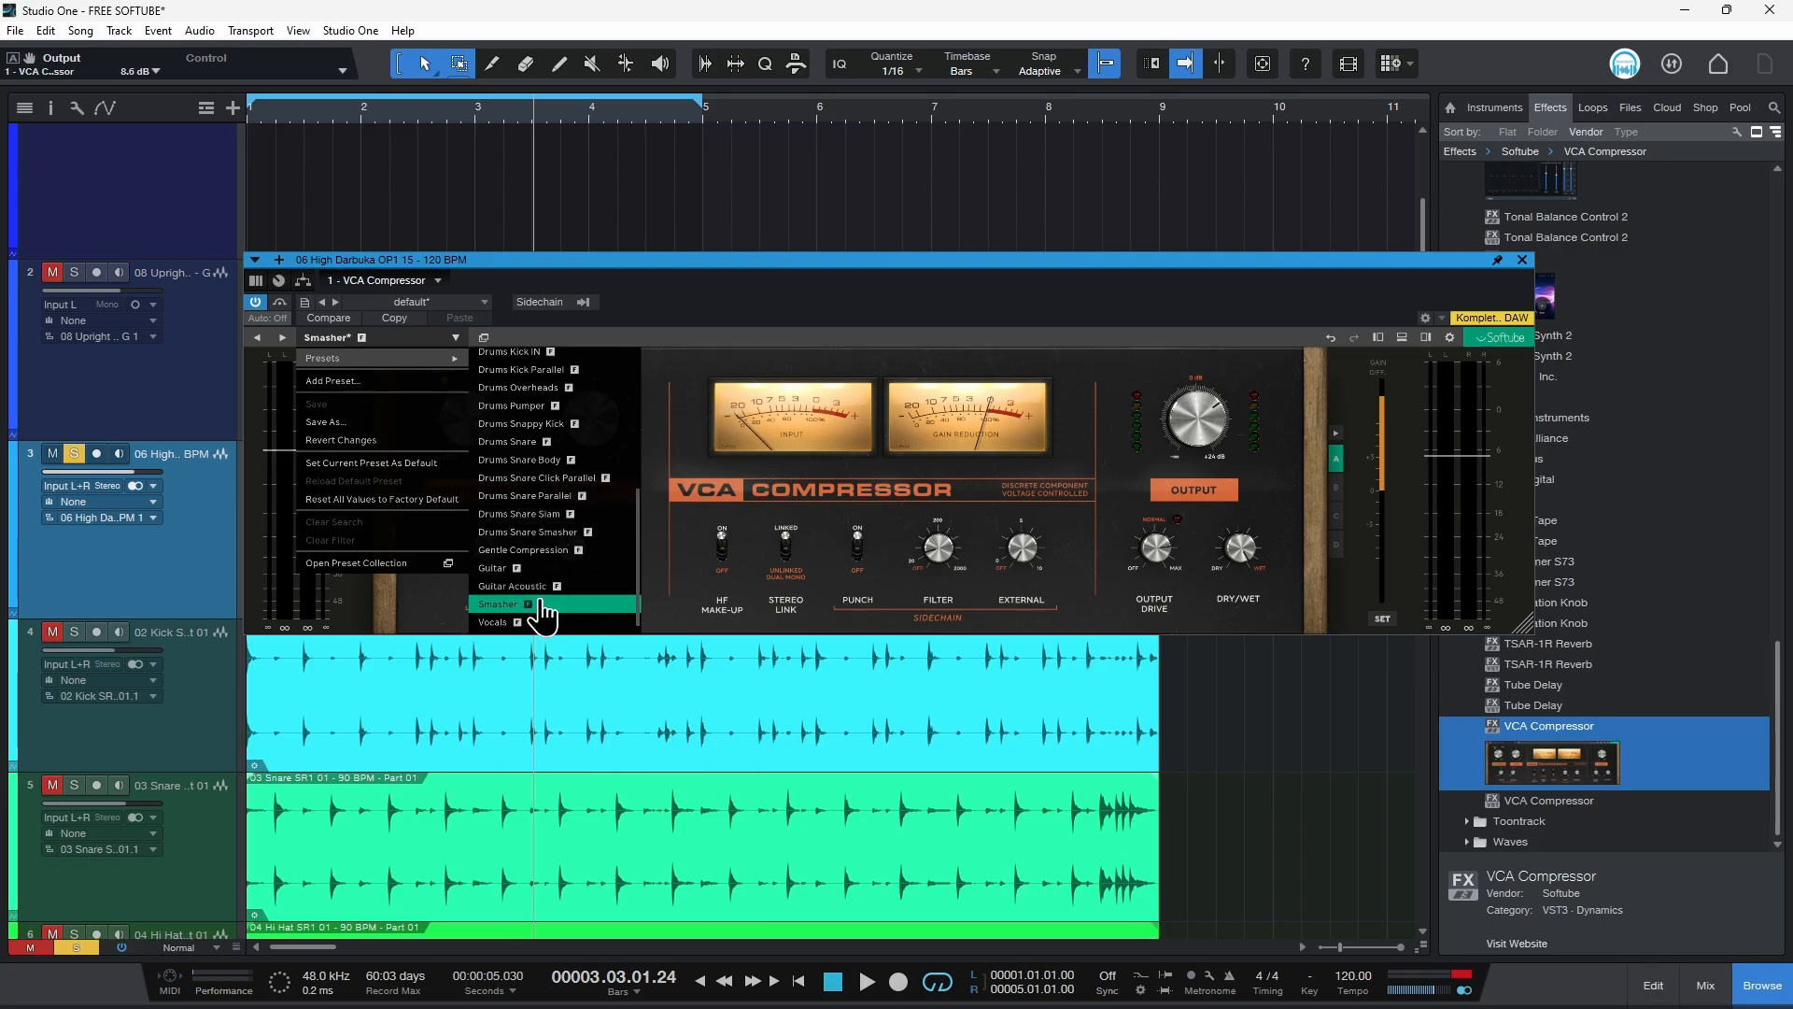
{"action": "left_click", "coordinate": [546, 551]}
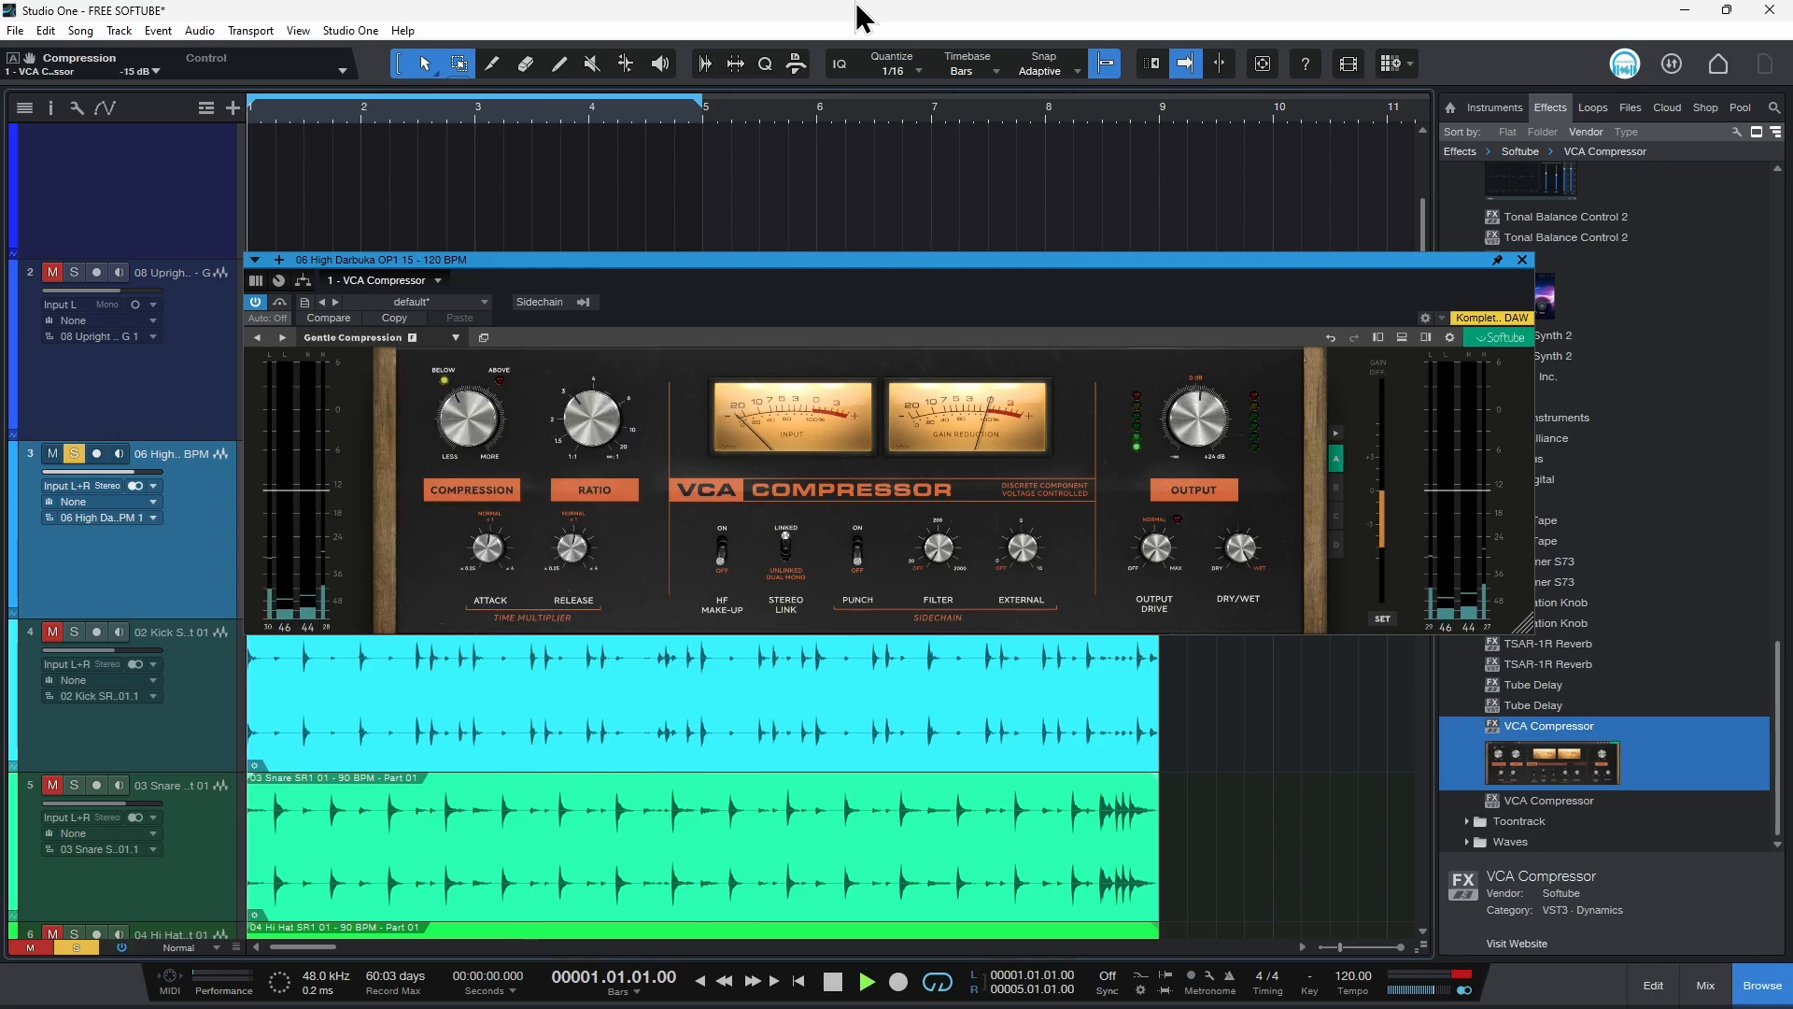
Step: Nudge the compression amount and switch the plugin window to its larger view
{"action": "left_click_drag", "start_coordinate": [1203, 264], "coordinate": [1228, 276]}
{"action": "left_click_drag", "start_coordinate": [488, 439], "coordinate": [494, 426]}
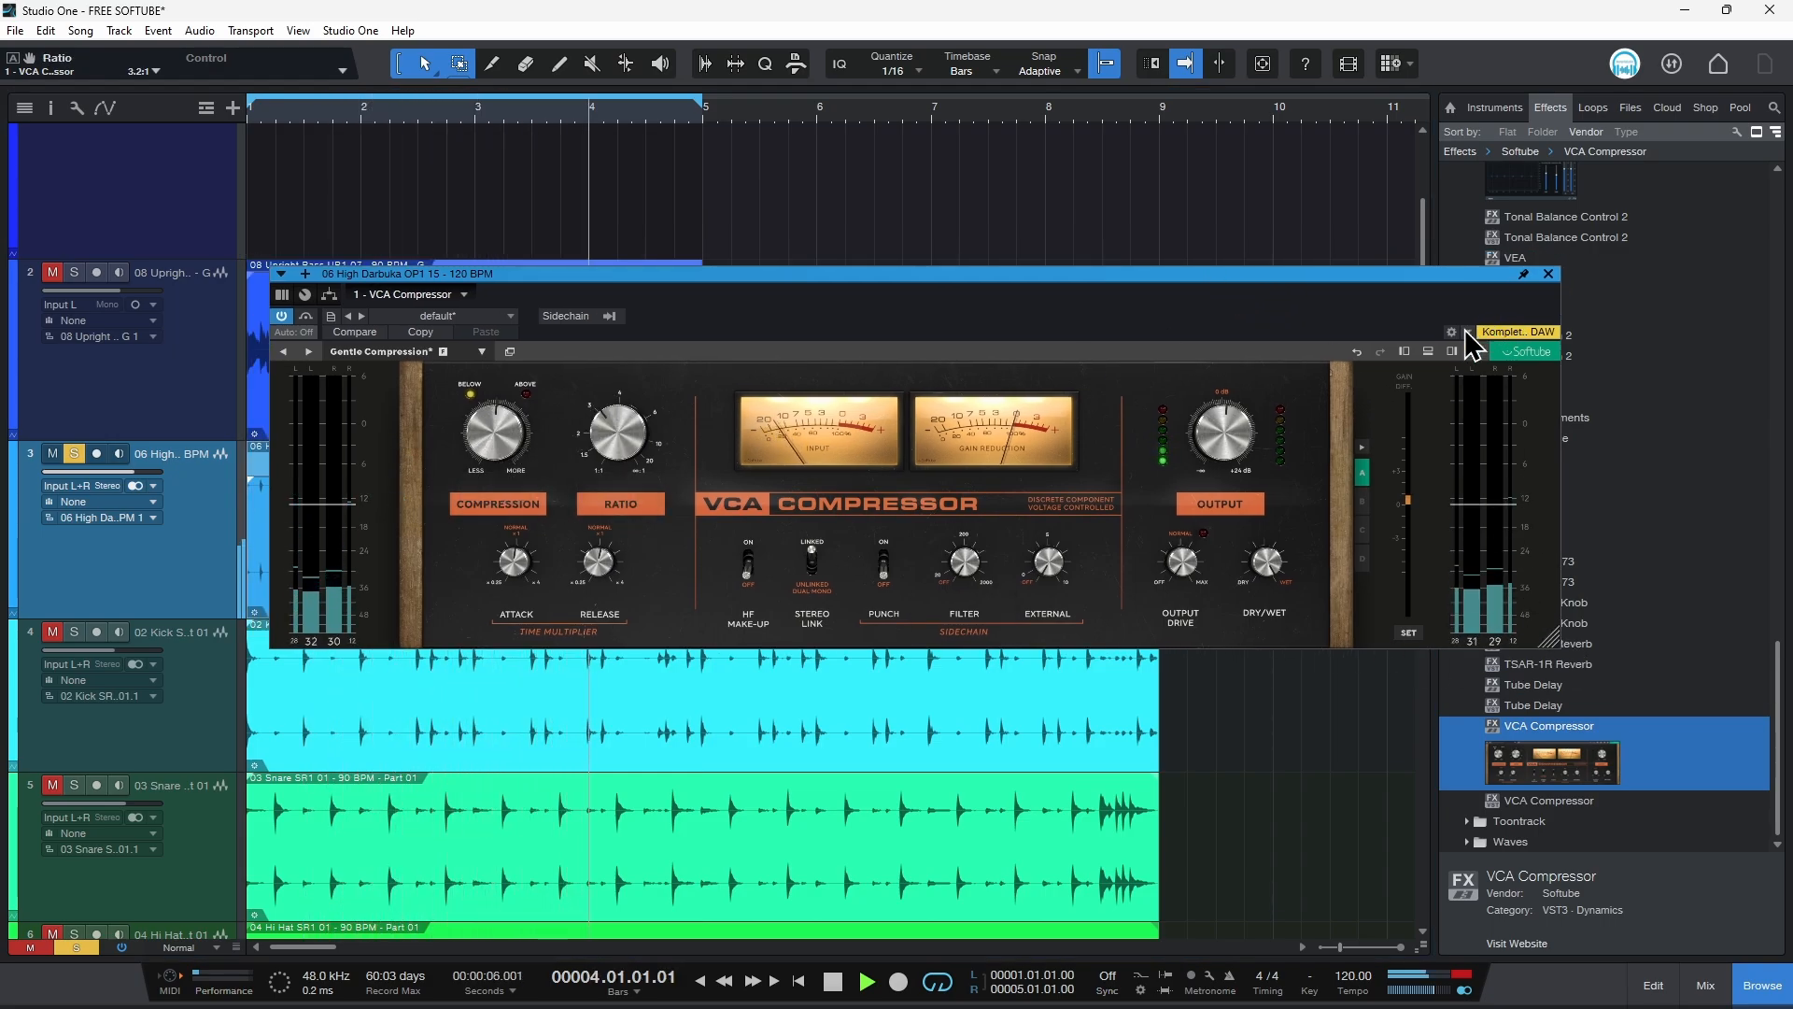
{"action": "left_click", "coordinate": [1428, 352]}
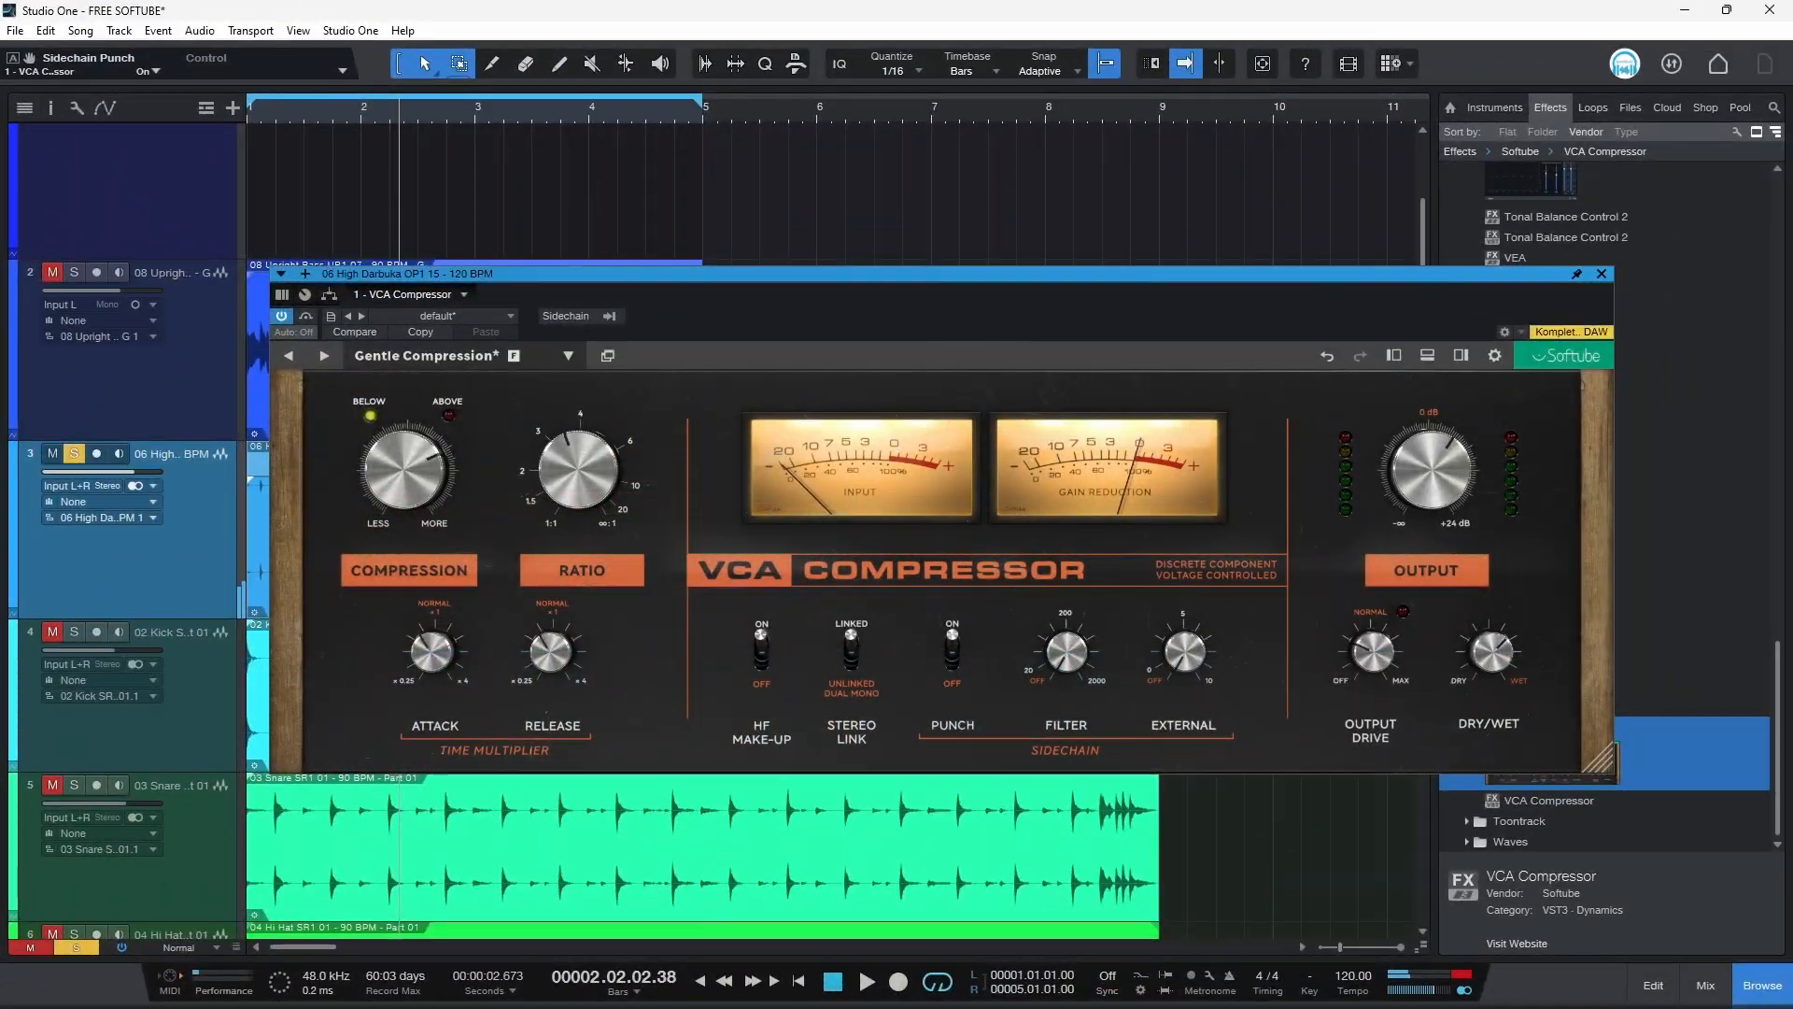
Step: Switch to the web browser and browse the Softube VCA Compressor product page
{"action": "mouse_move", "coordinate": [602, 990]}
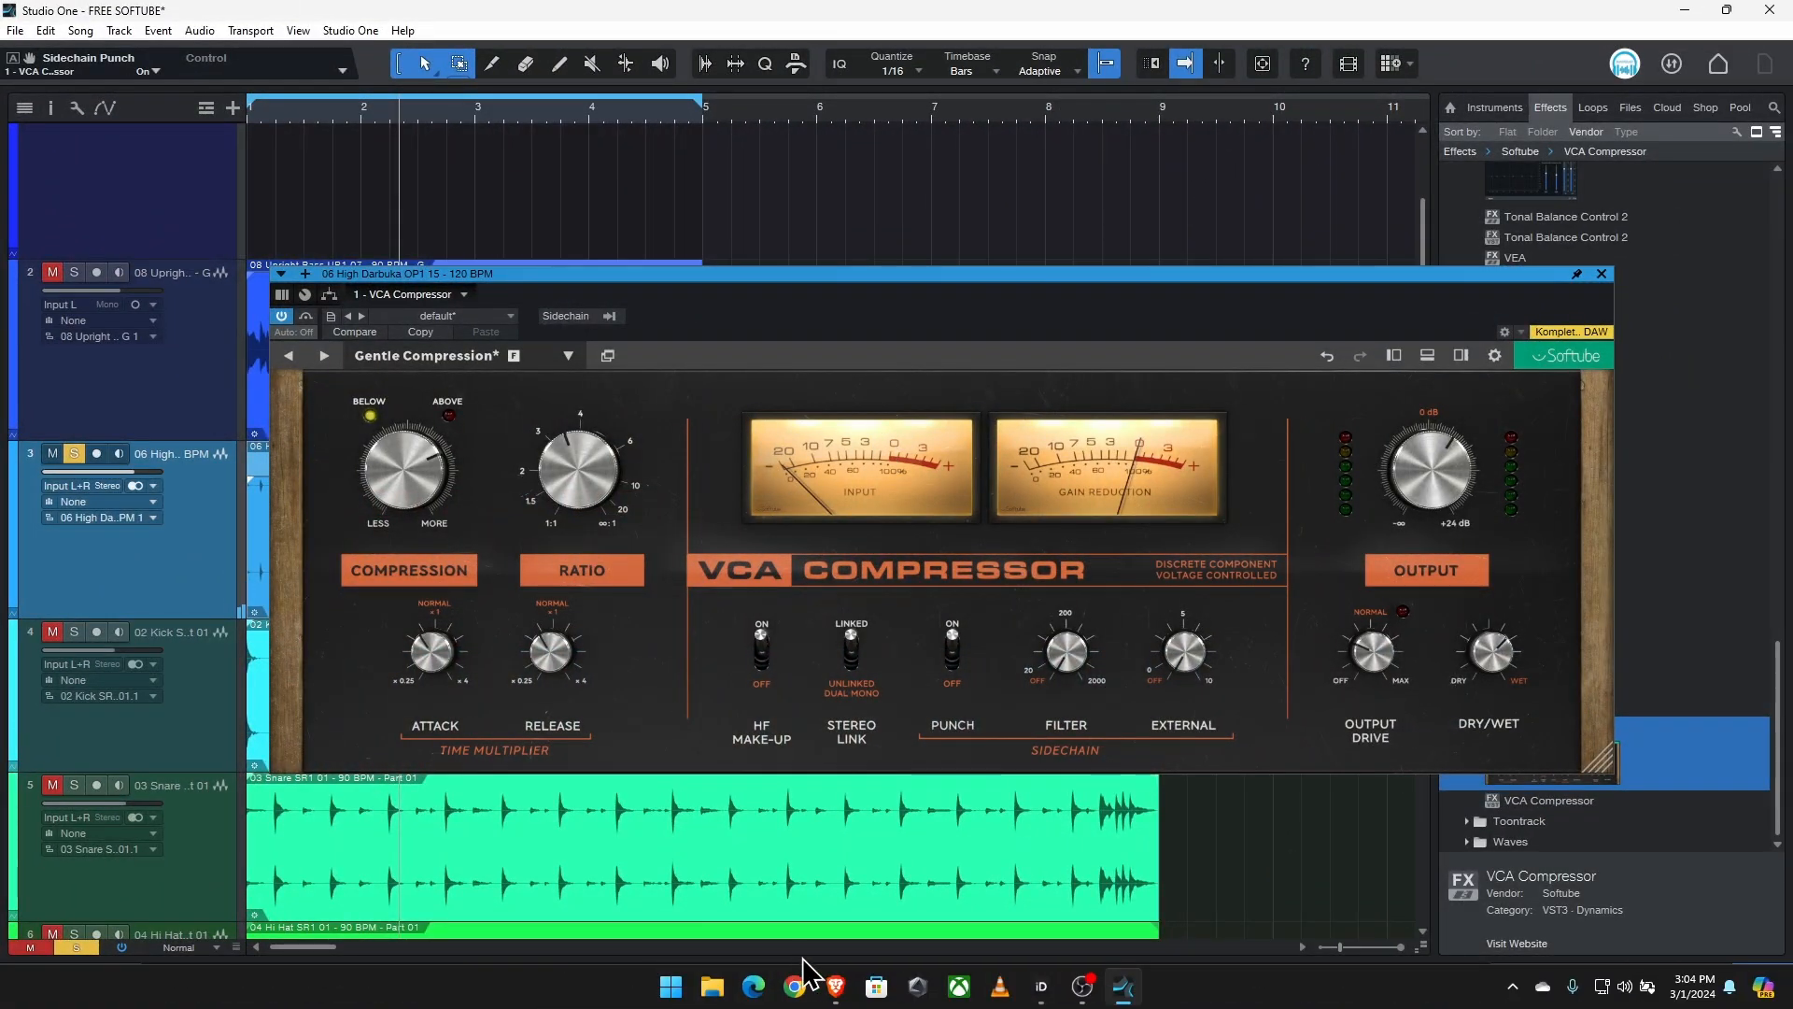
{"action": "left_click", "coordinate": [836, 996]}
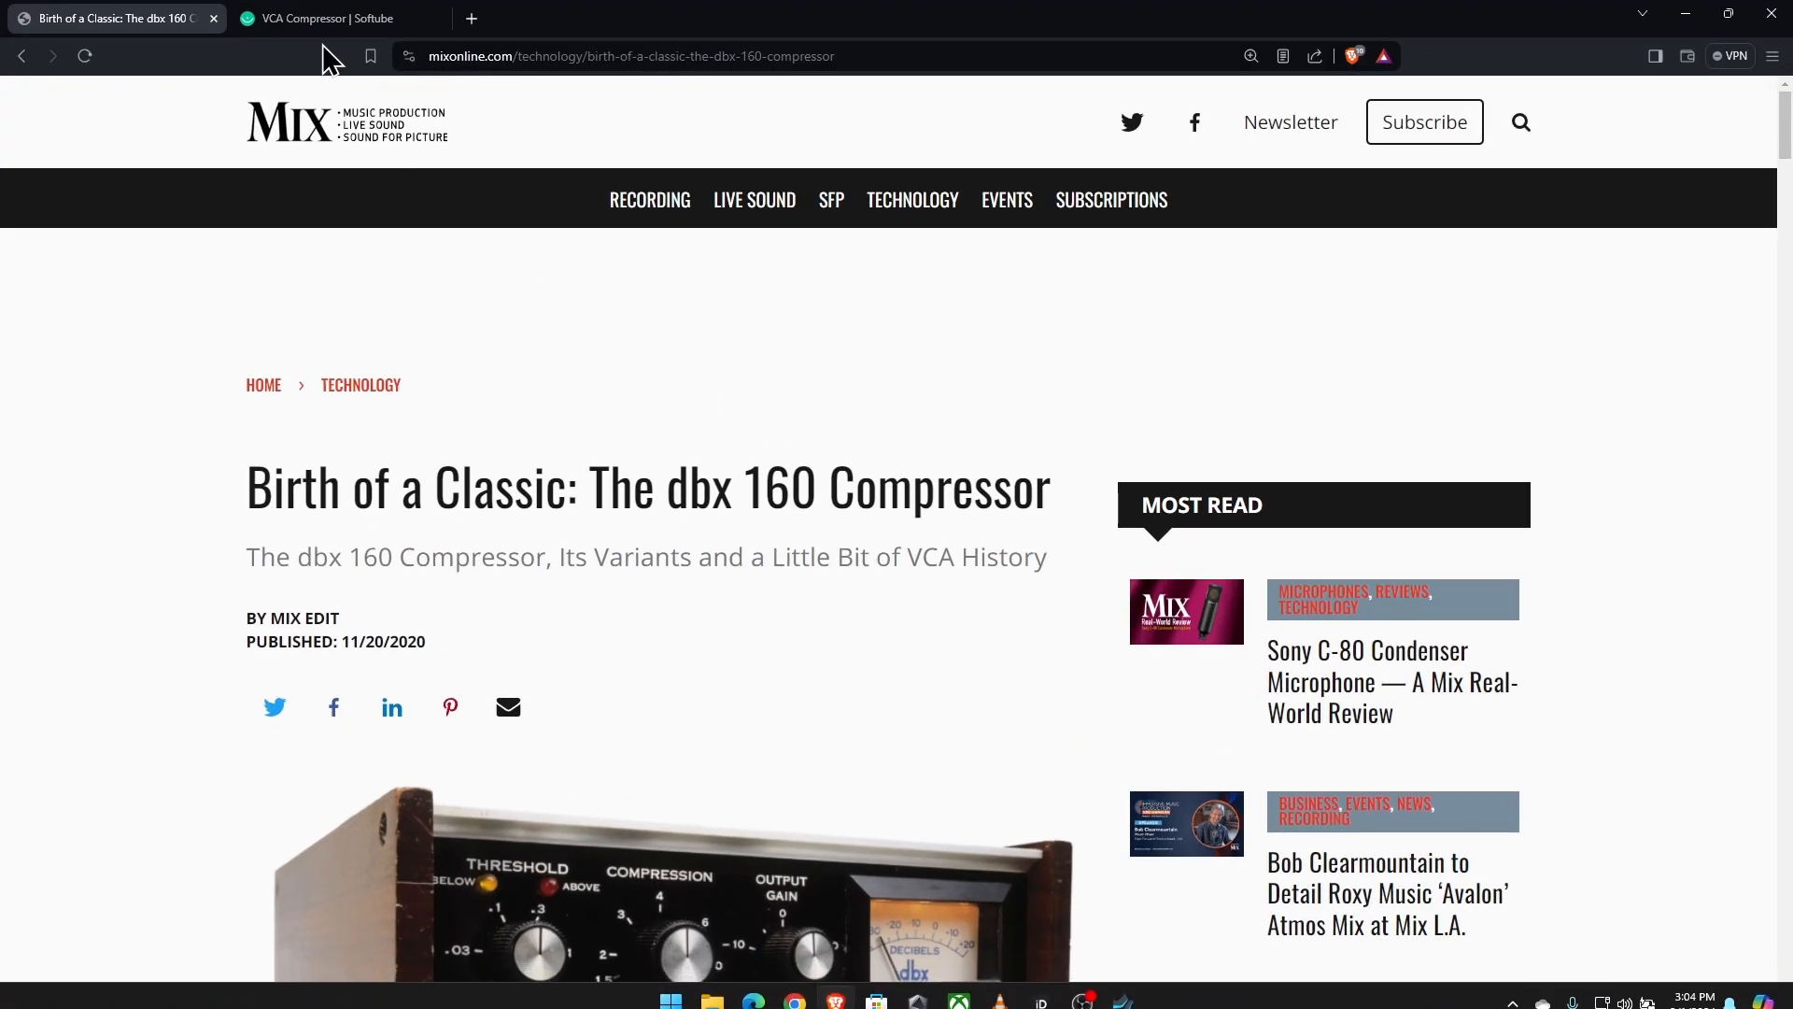
{"action": "left_click", "coordinate": [412, 20]}
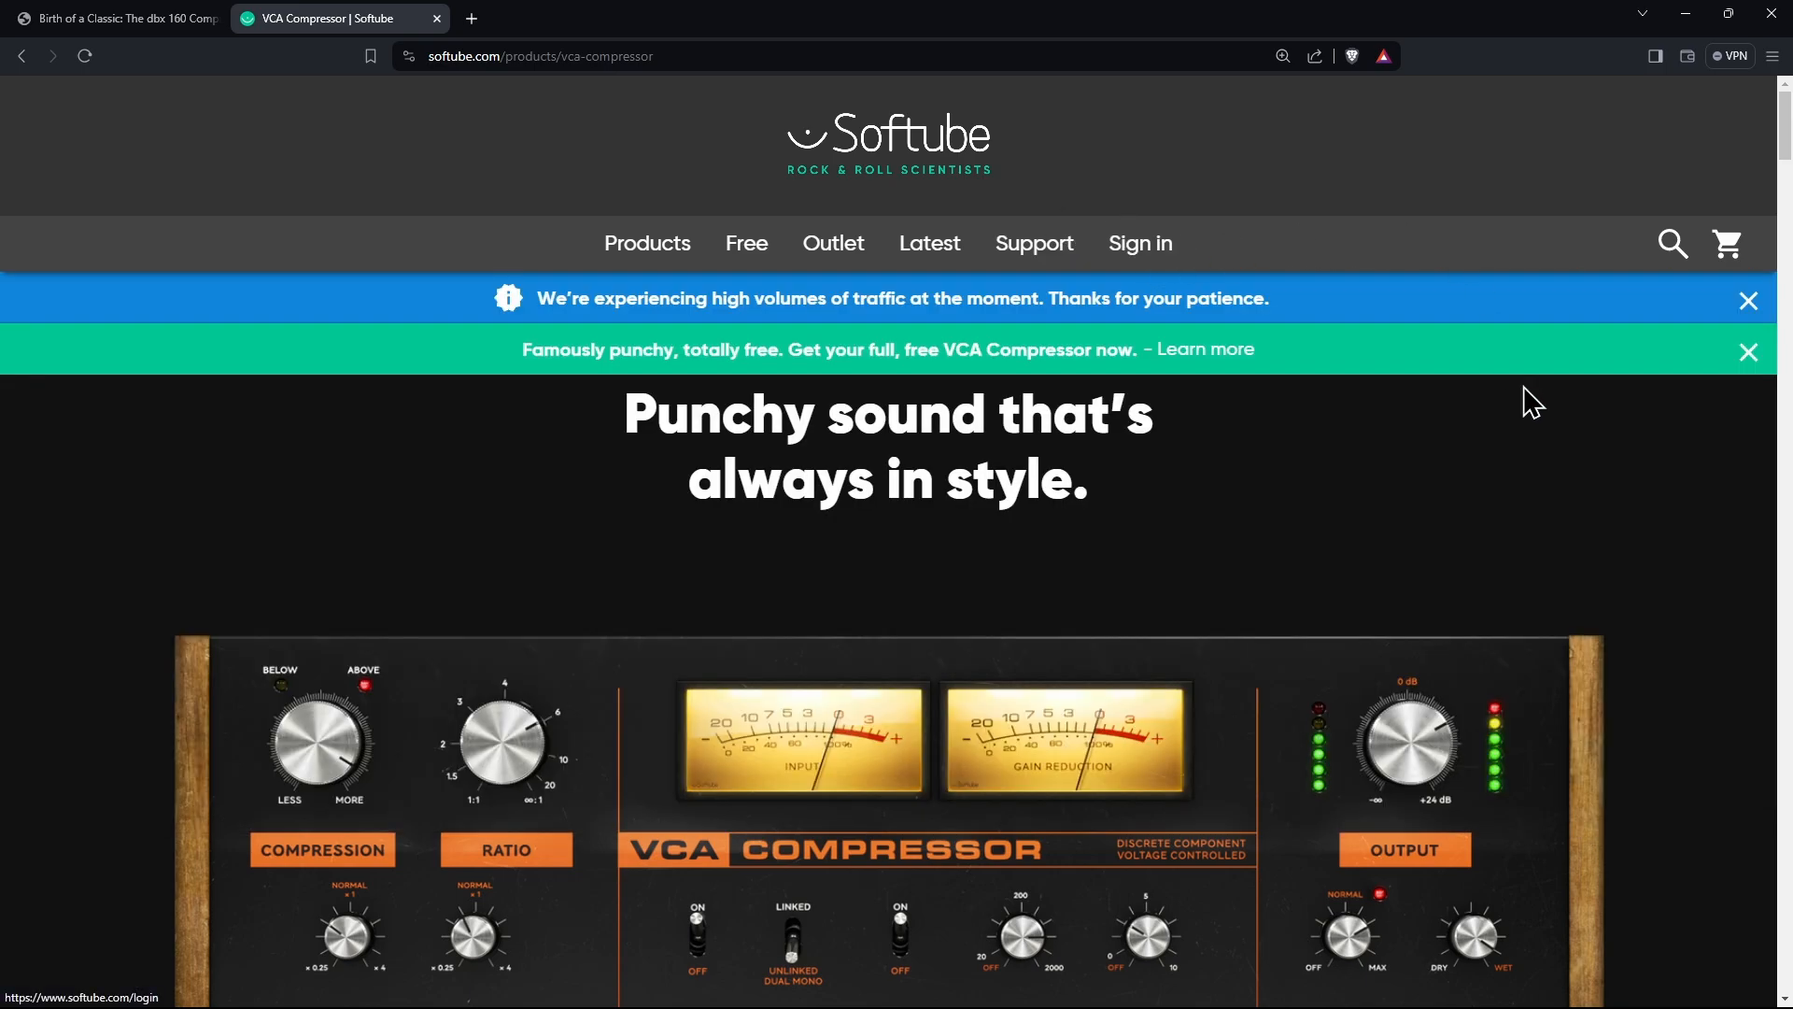
{"action": "scroll", "coordinate": [1578, 448], "scroll_direction": "down", "scroll_amount": 7}
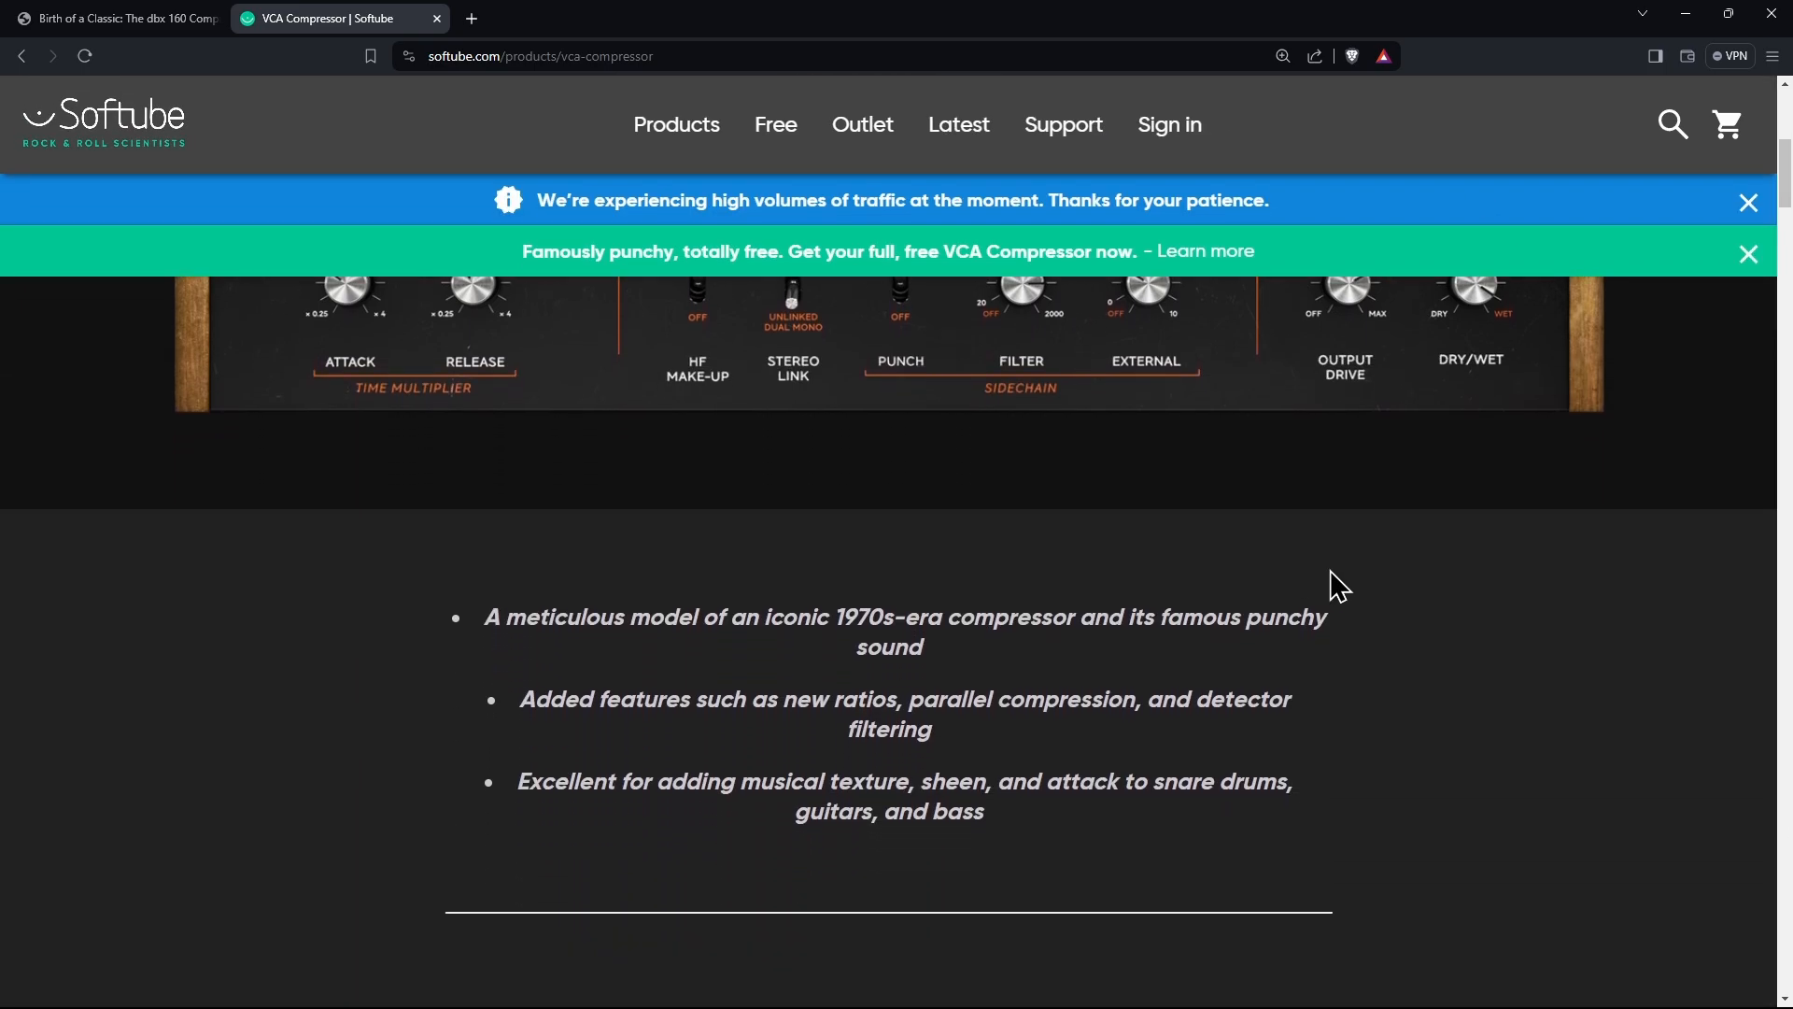
{"action": "scroll", "coordinate": [1330, 569], "scroll_direction": "down", "scroll_amount": 7}
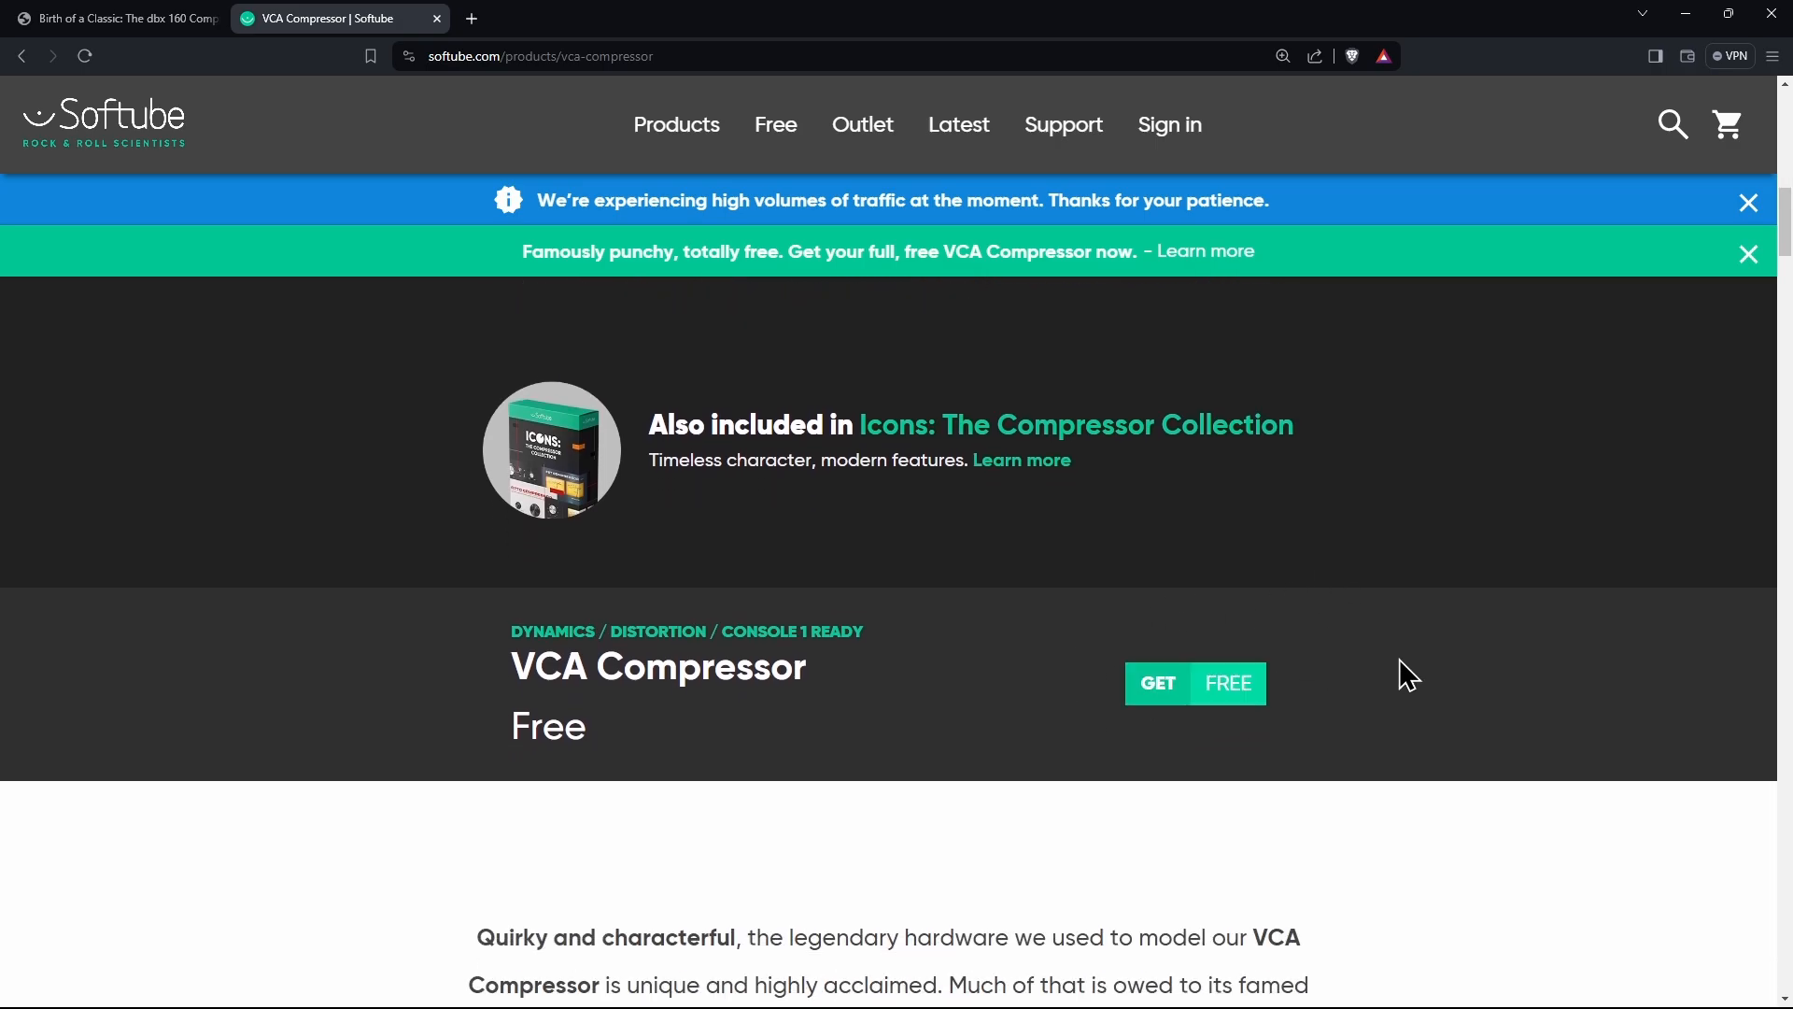
{"action": "scroll", "coordinate": [1420, 686], "scroll_direction": "up", "scroll_amount": 7}
{"action": "scroll", "coordinate": [1435, 696], "scroll_direction": "up", "scroll_amount": 7}
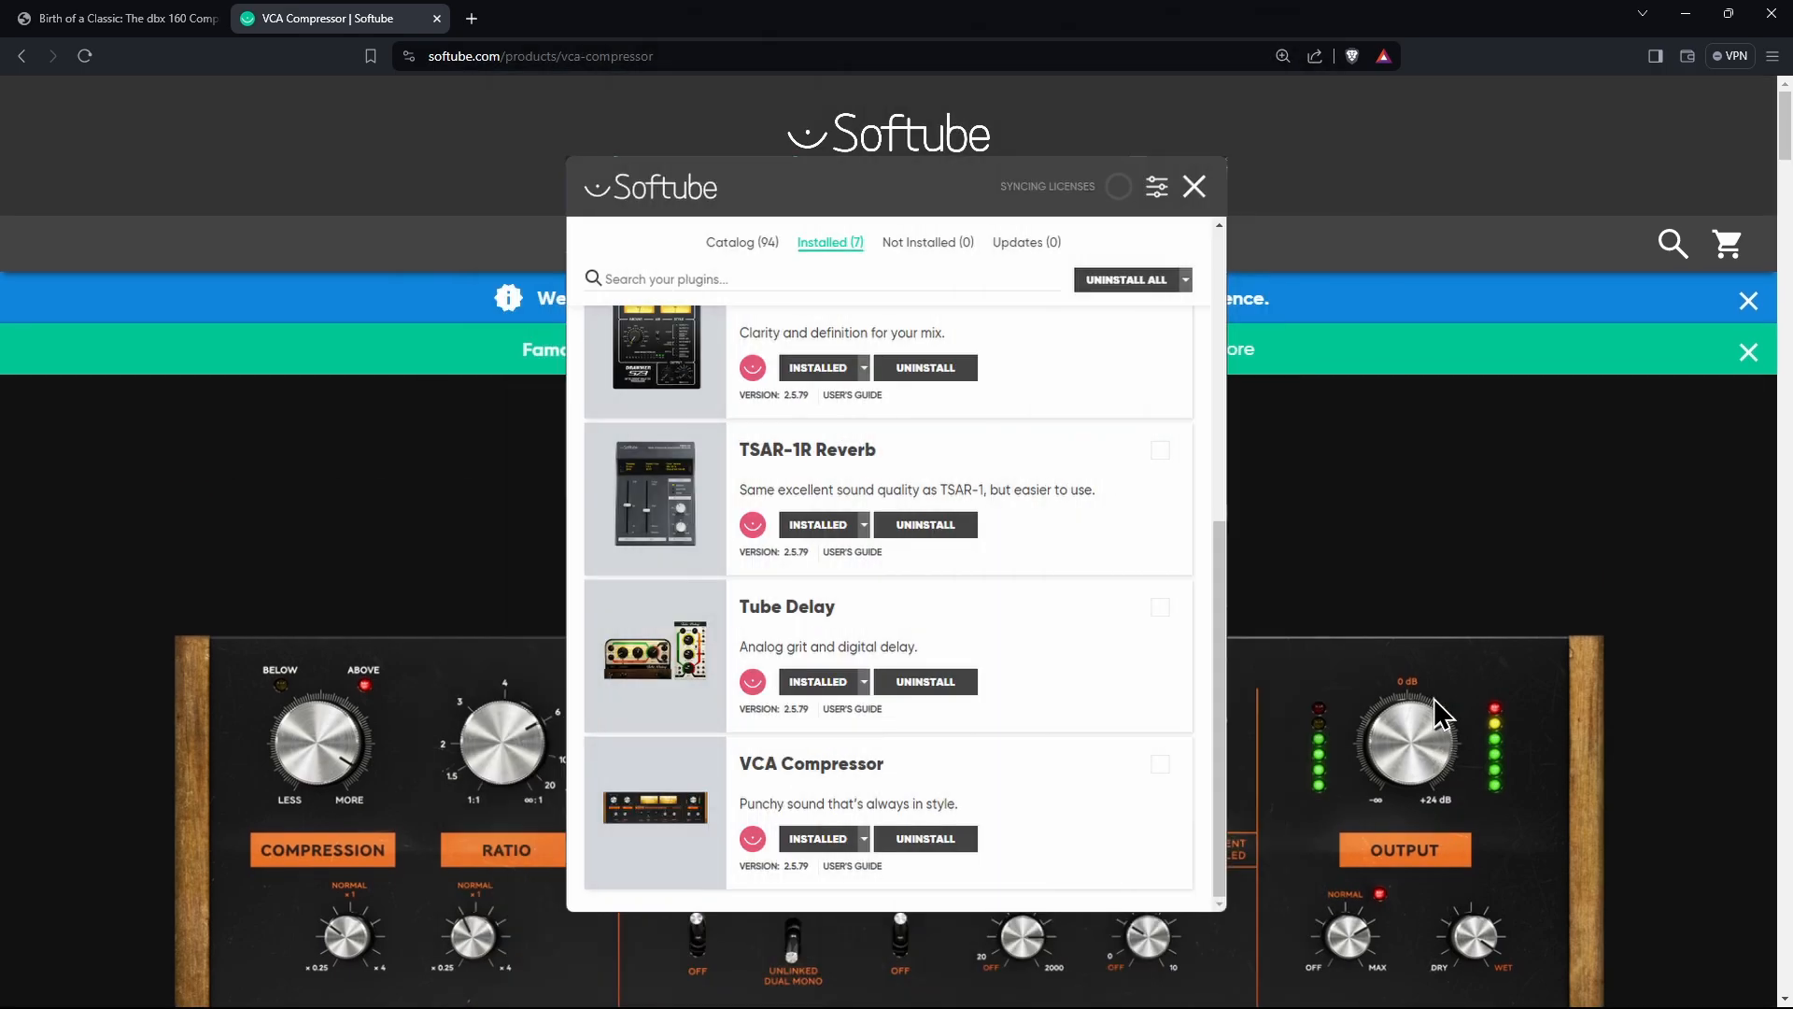
Step: Return to Studio One and reposition the compressor plugin window
{"action": "left_click", "coordinate": [1702, 11]}
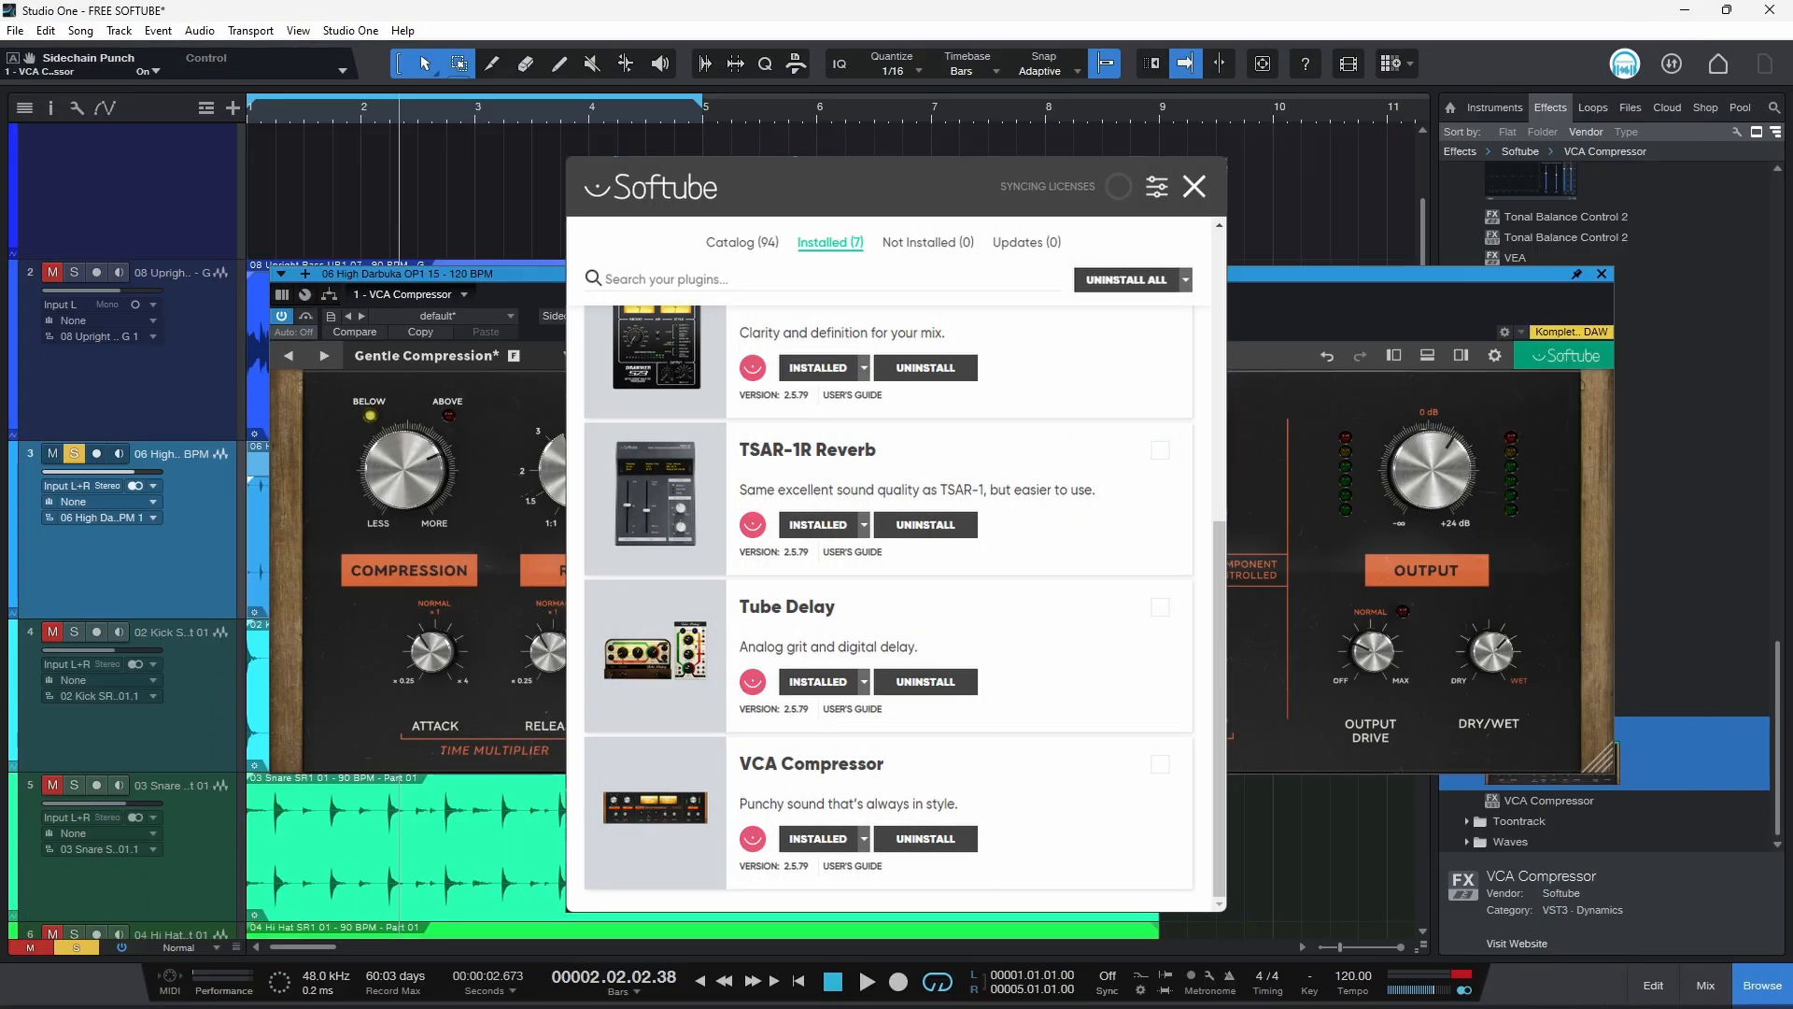
{"action": "left_click_drag", "start_coordinate": [896, 274], "coordinate": [916, 260]}
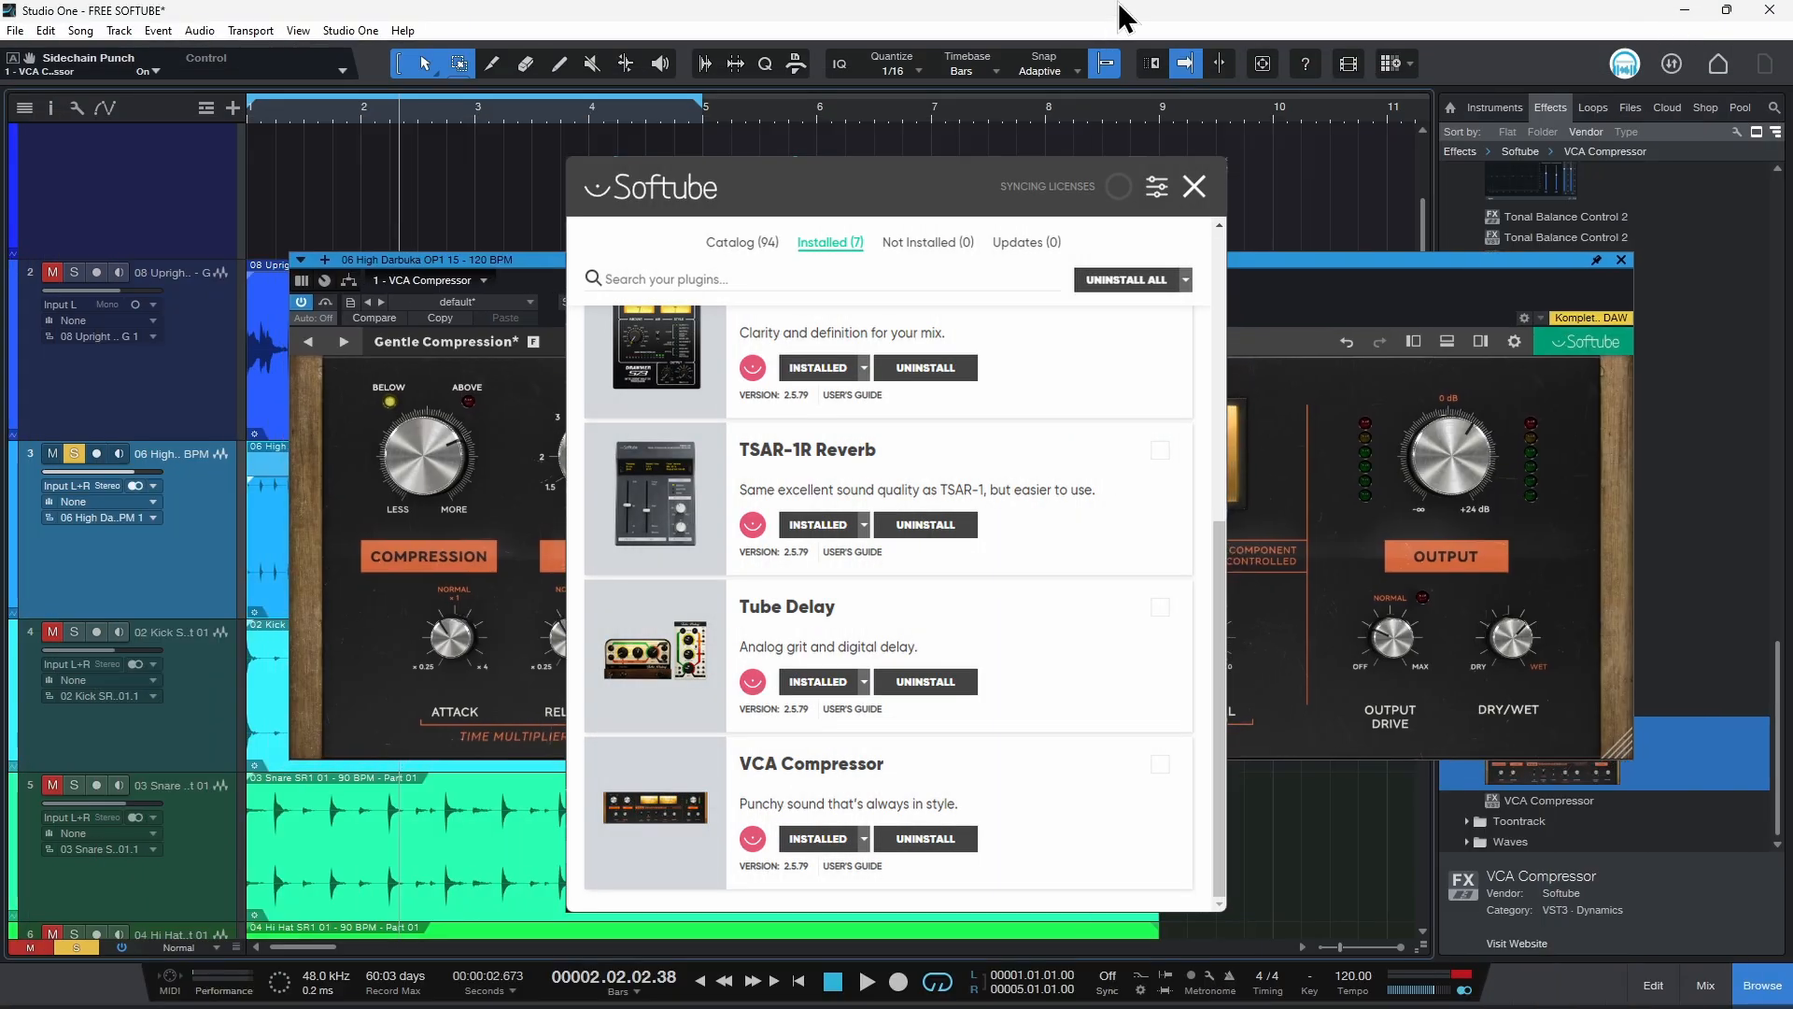